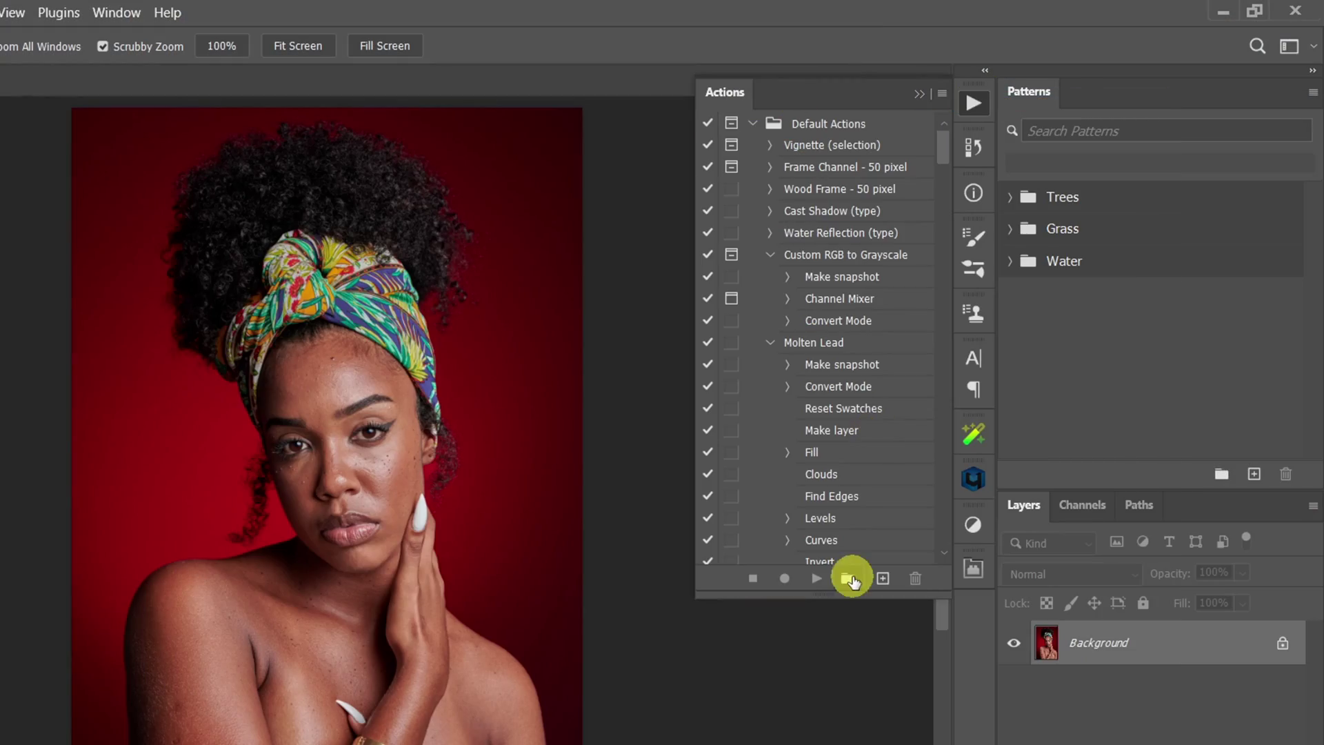
Step: Start with the portrait JCS_9240.tif open as a single Background layer
{"action": "left_click", "coordinate": [849, 577]}
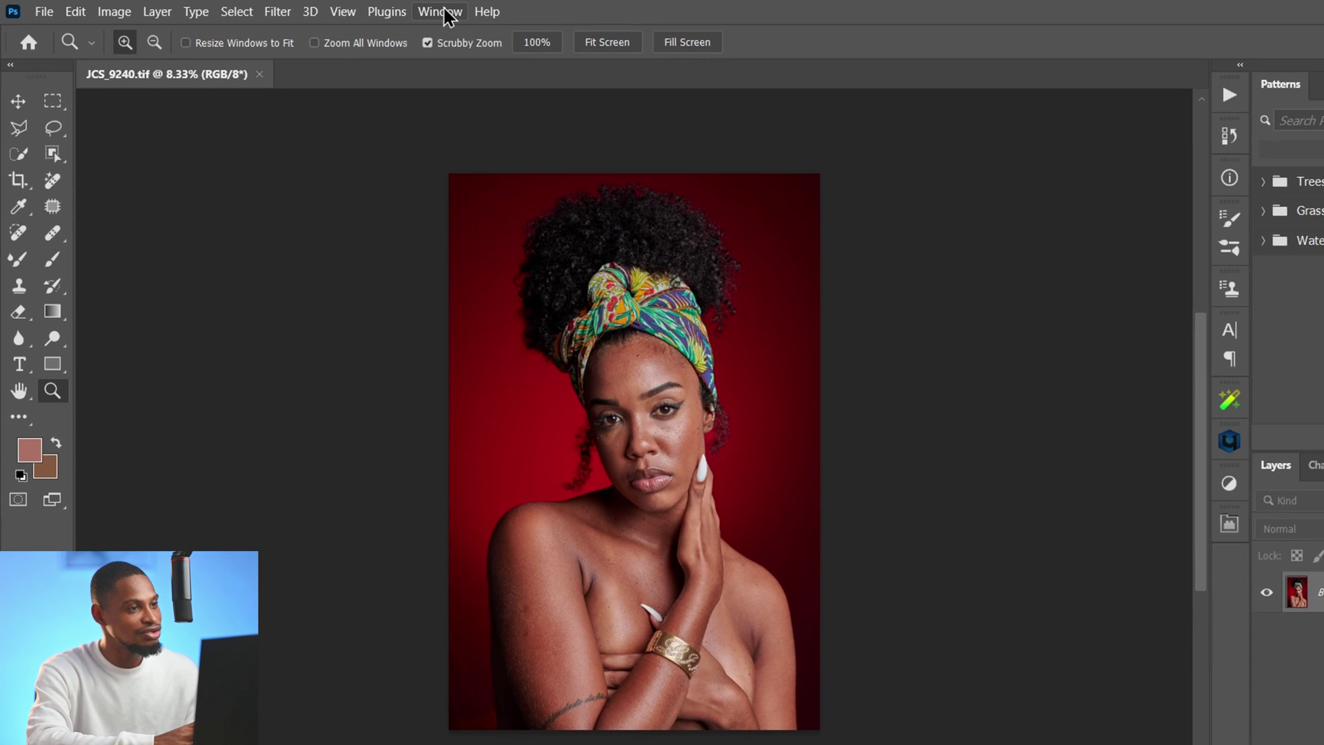
Step: Show the Actions panel and turn off Button Mode so the actions appear as a list
{"action": "left_click", "coordinate": [441, 12]}
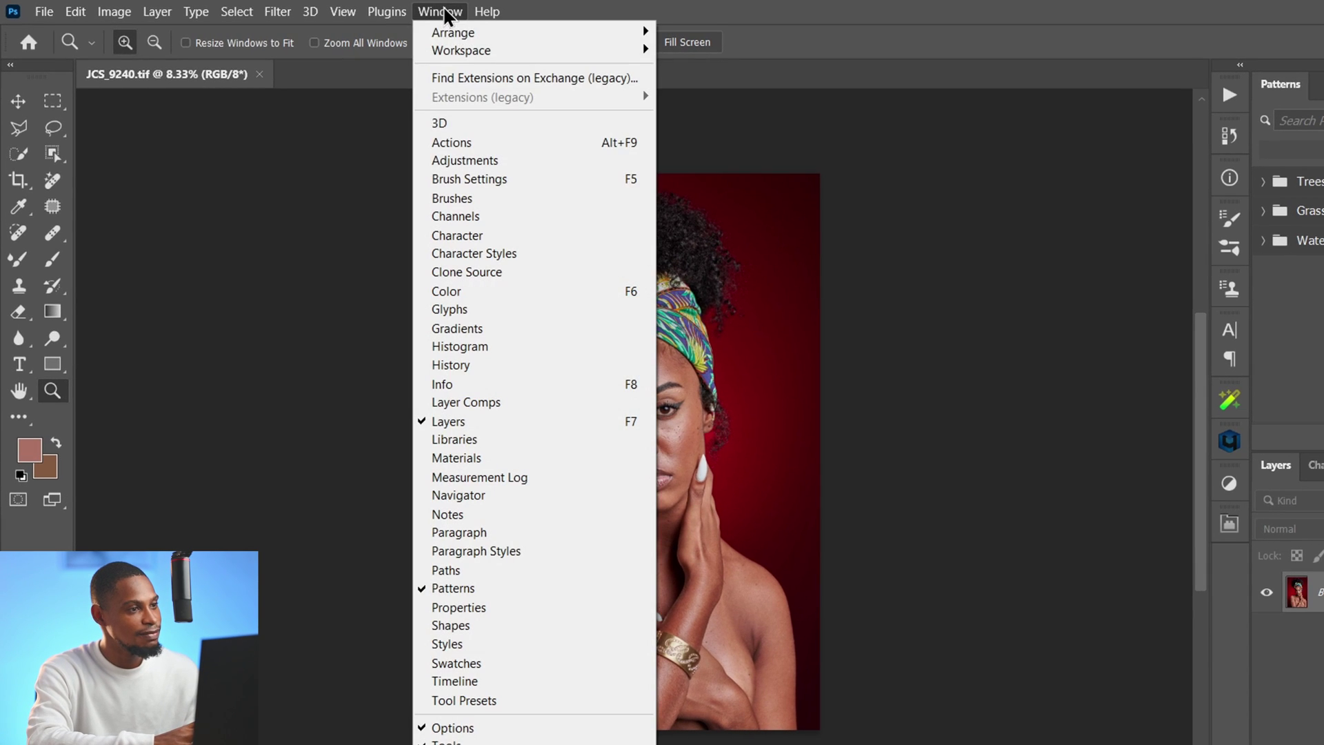
{"action": "left_click", "coordinate": [461, 143]}
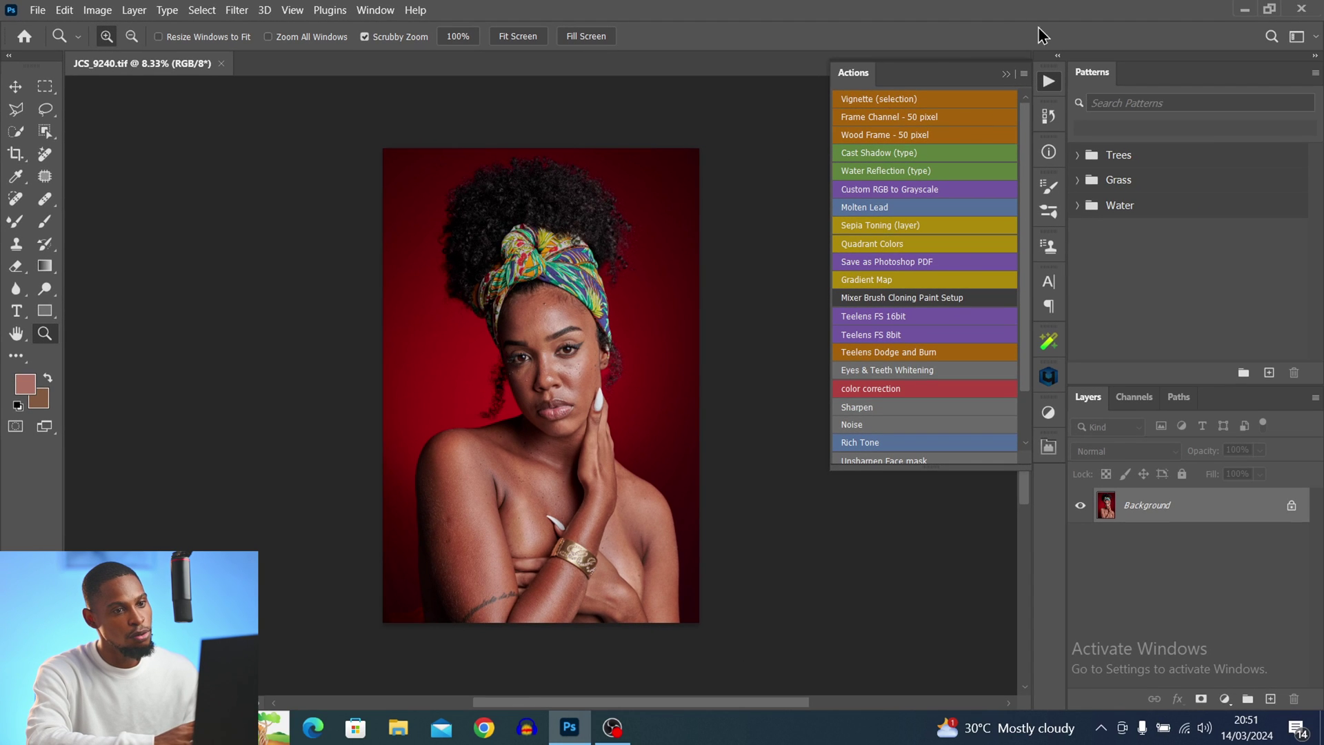
{"action": "key", "text": "ctrl+plus"}
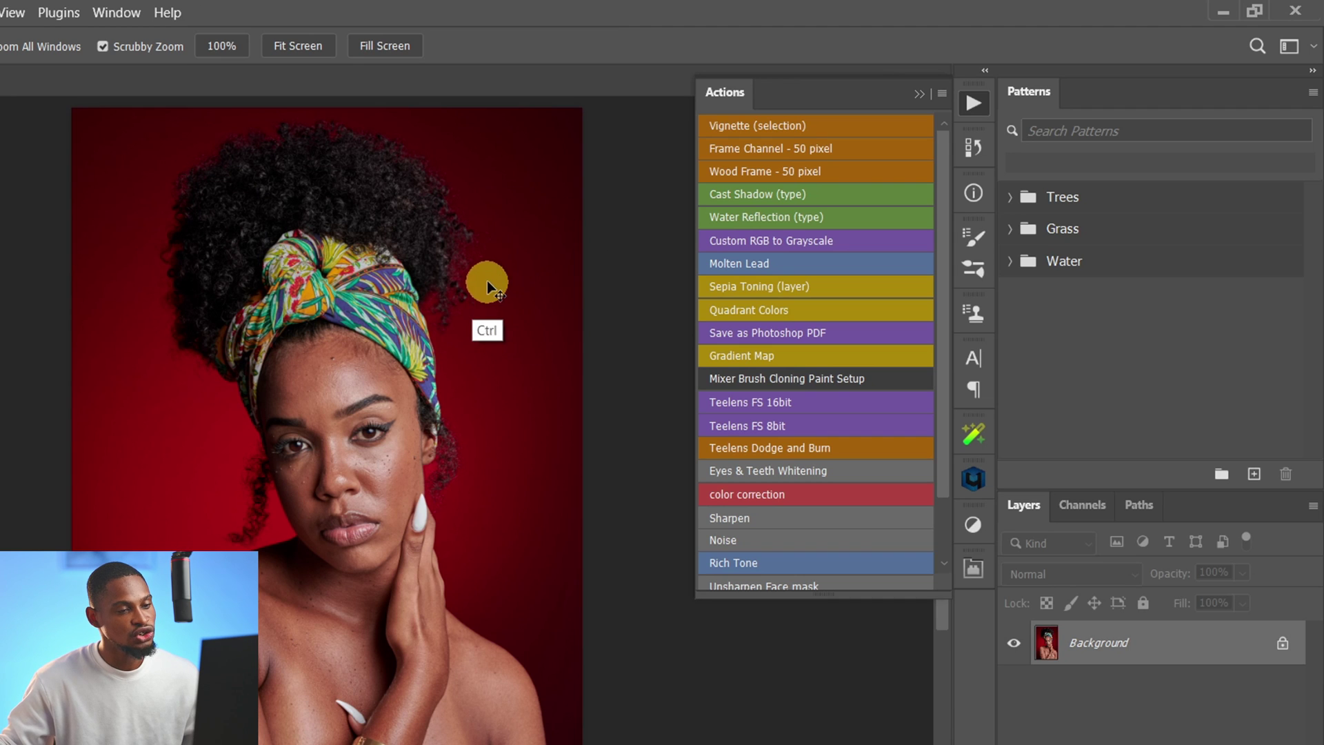
{"action": "left_click", "coordinate": [942, 95]}
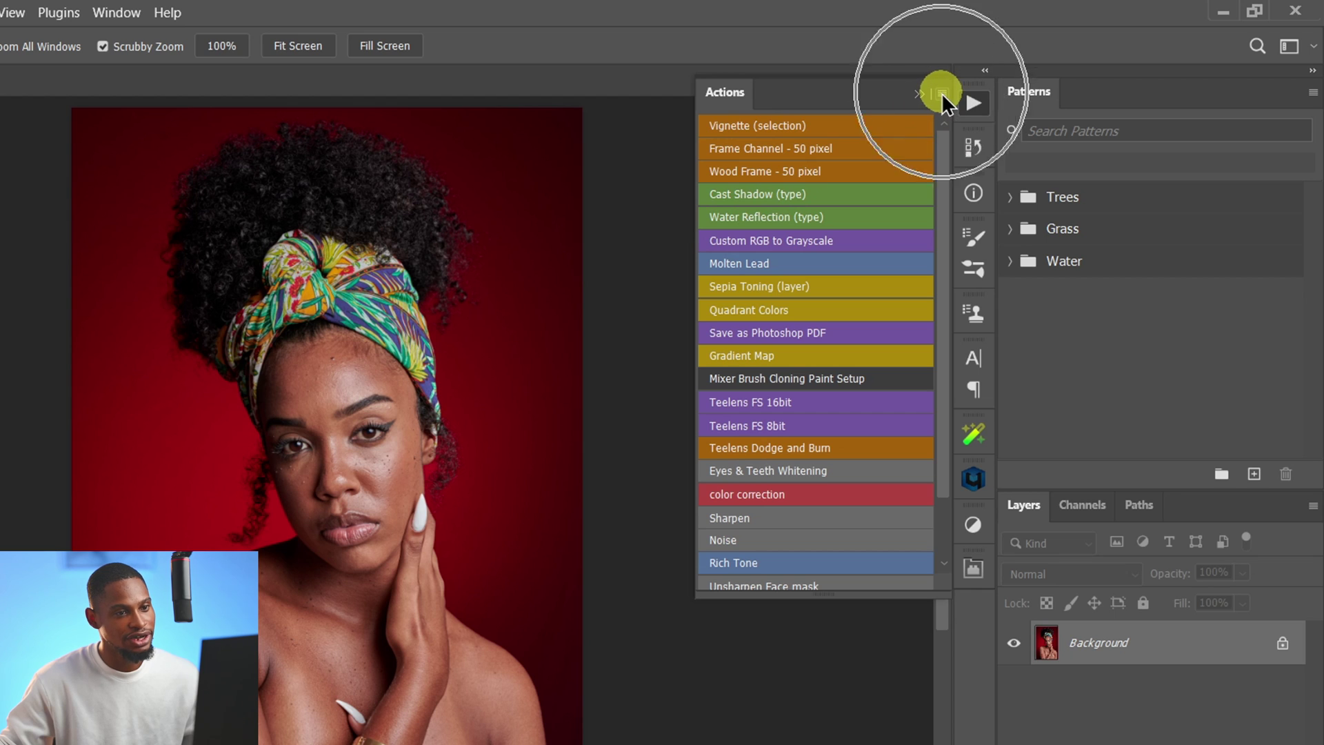
{"action": "left_click", "coordinate": [979, 98]}
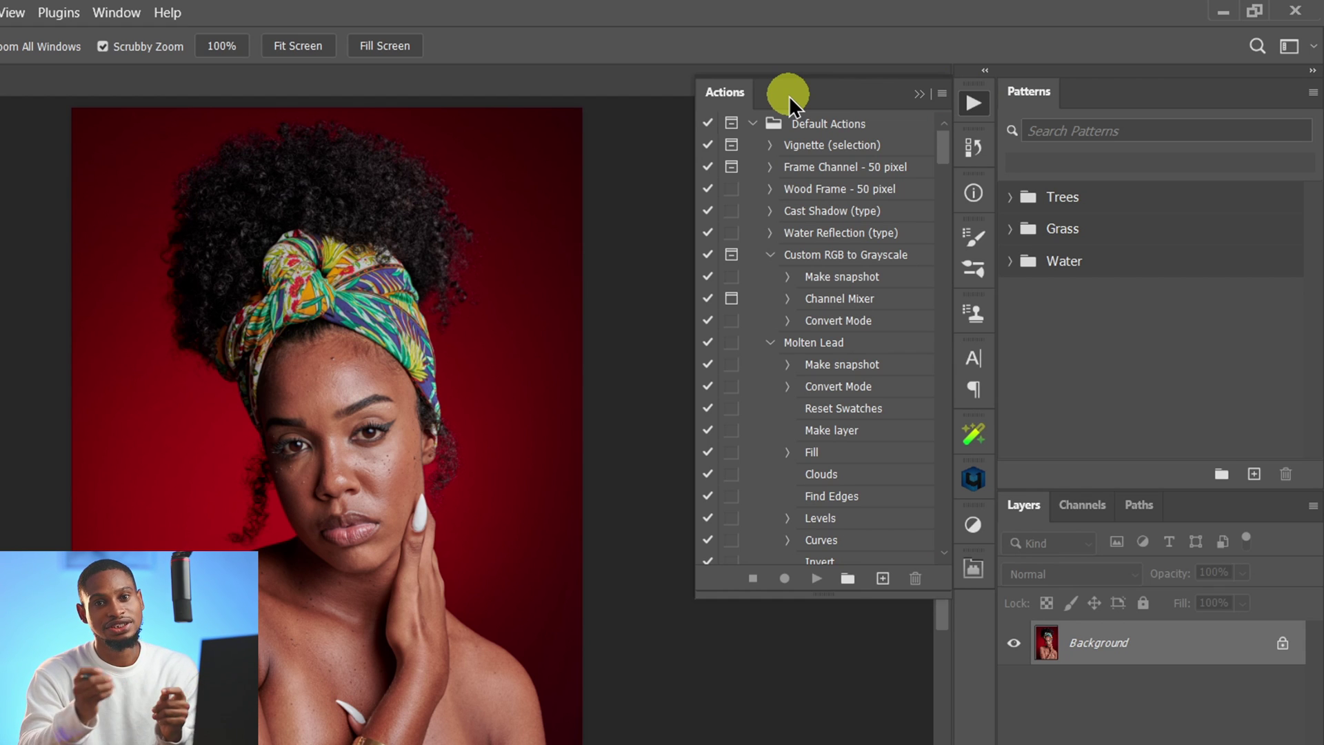
Step: Add an action set named Tee below the Retouch4ME set
{"action": "left_click", "coordinate": [850, 577]}
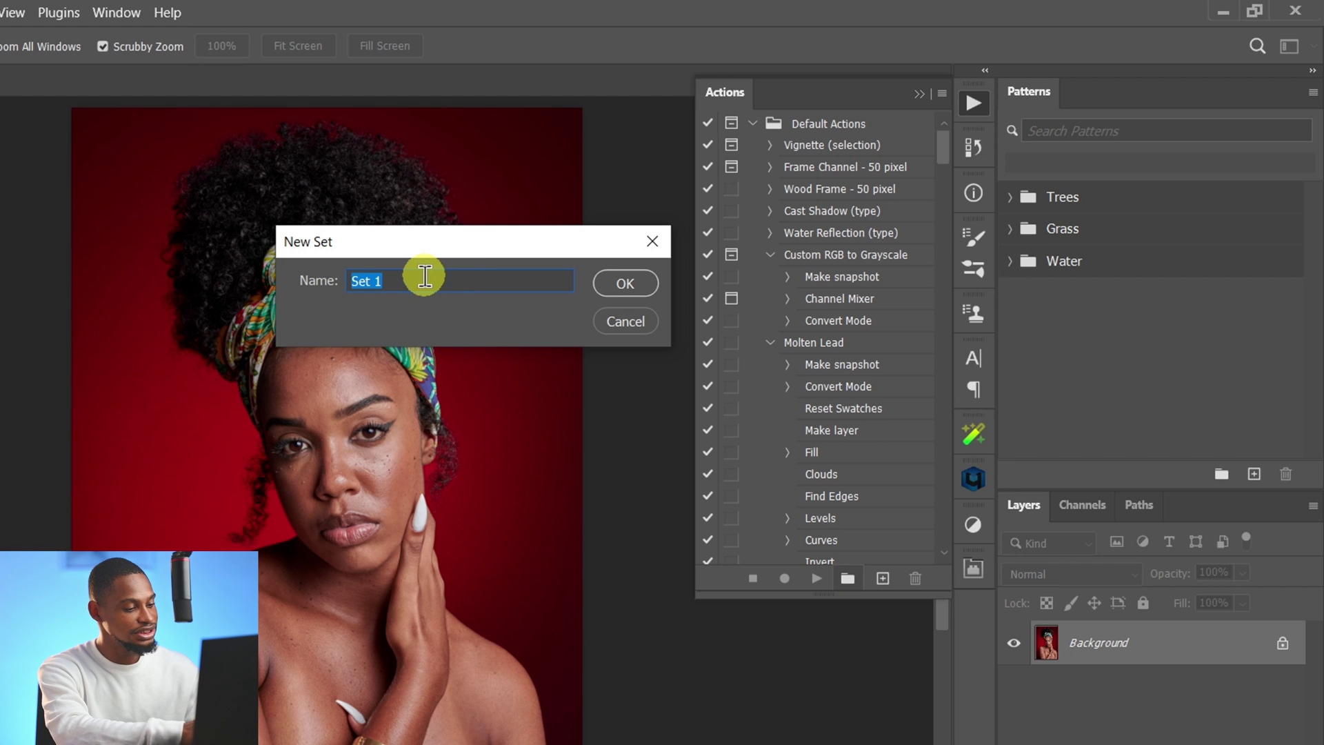
{"action": "left_click", "coordinate": [629, 285]}
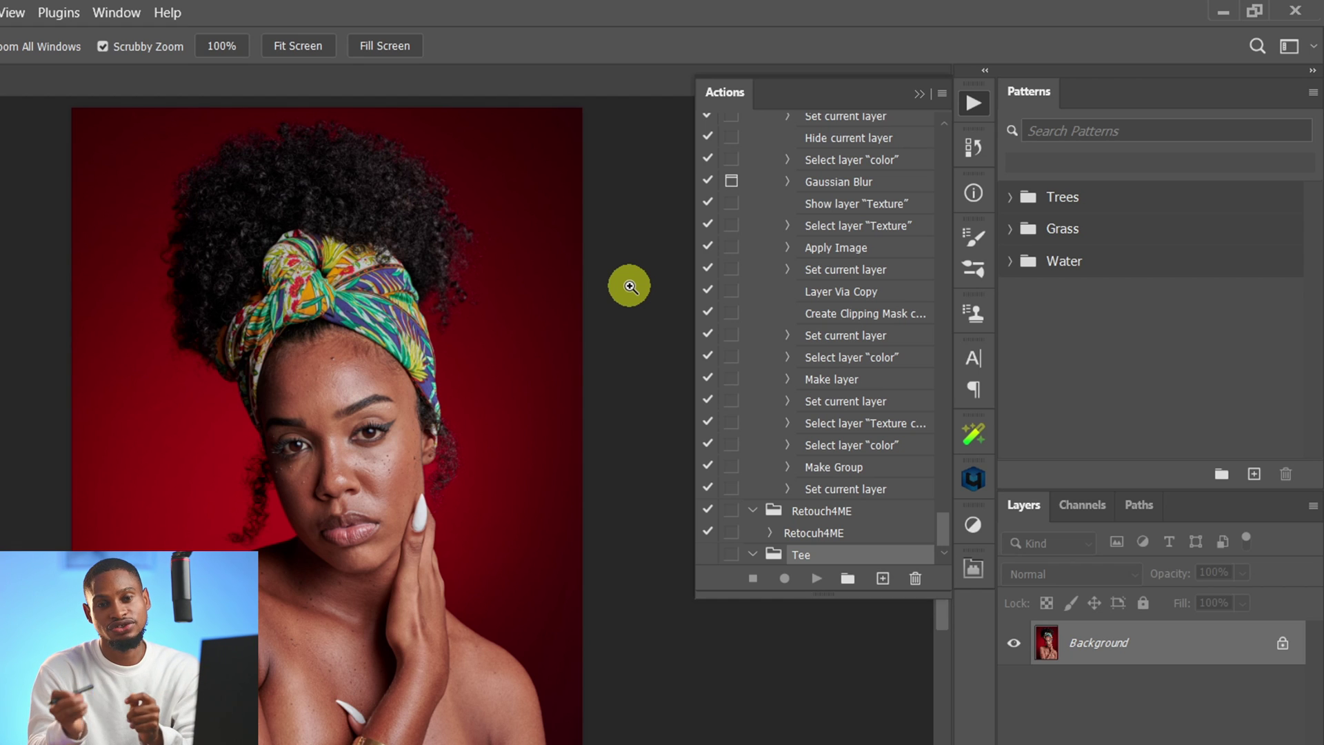
Step: Create the red-tagged action FS 8bit in set Tee with no function key, and start recording
{"action": "left_click", "coordinate": [882, 580]}
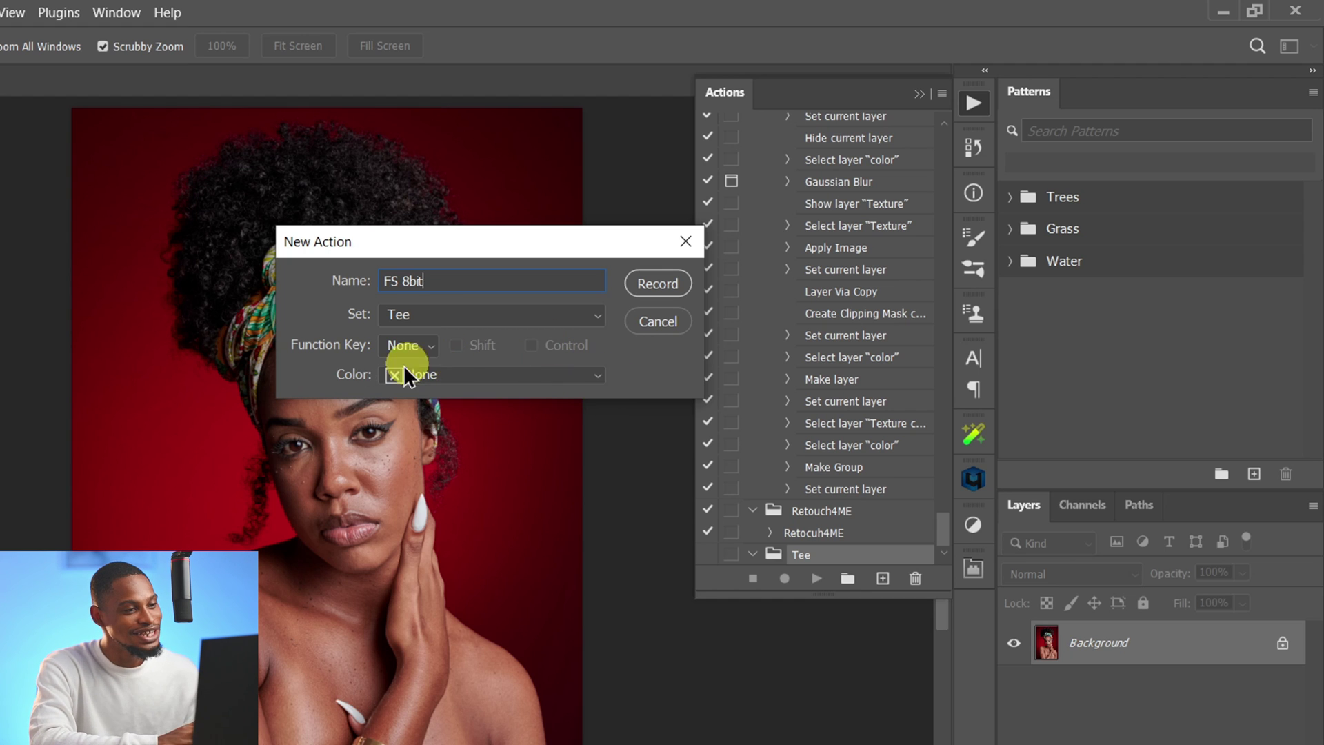
{"action": "left_click", "coordinate": [413, 346]}
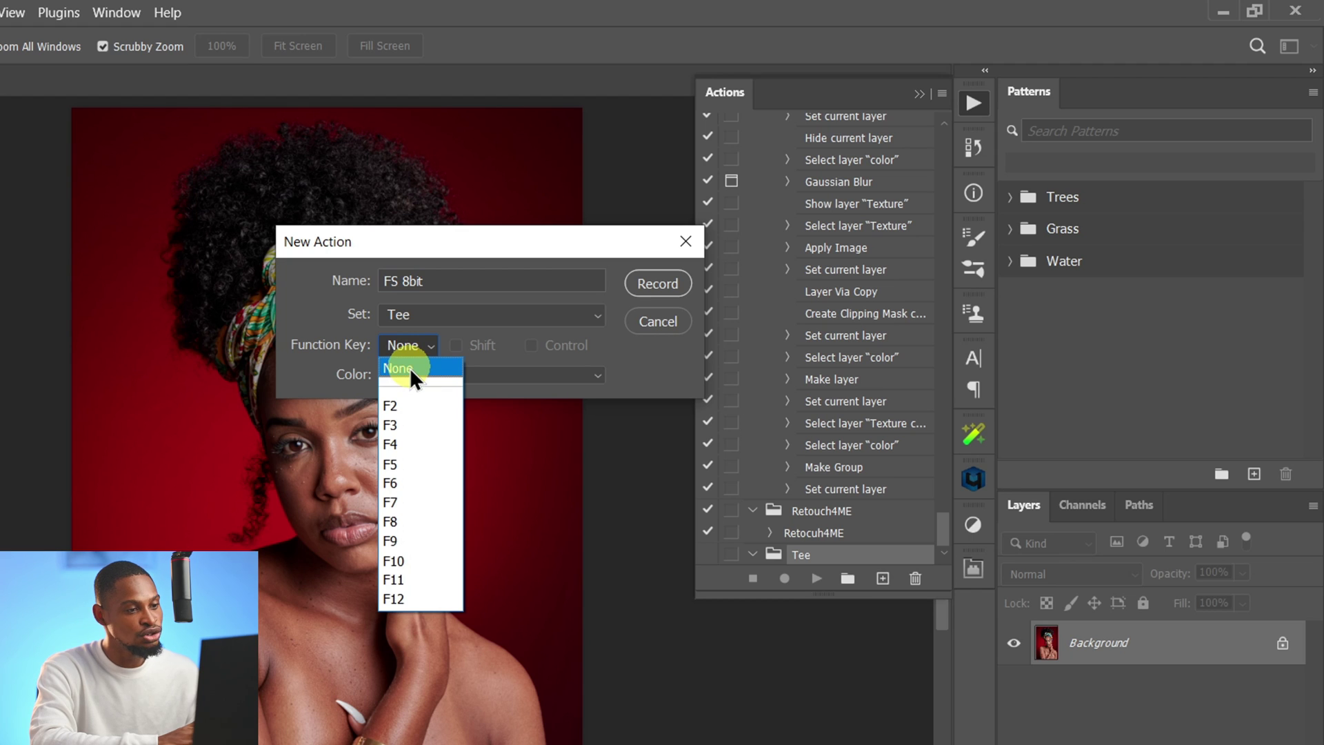
{"action": "left_click", "coordinate": [410, 366]}
{"action": "left_click", "coordinate": [468, 375]}
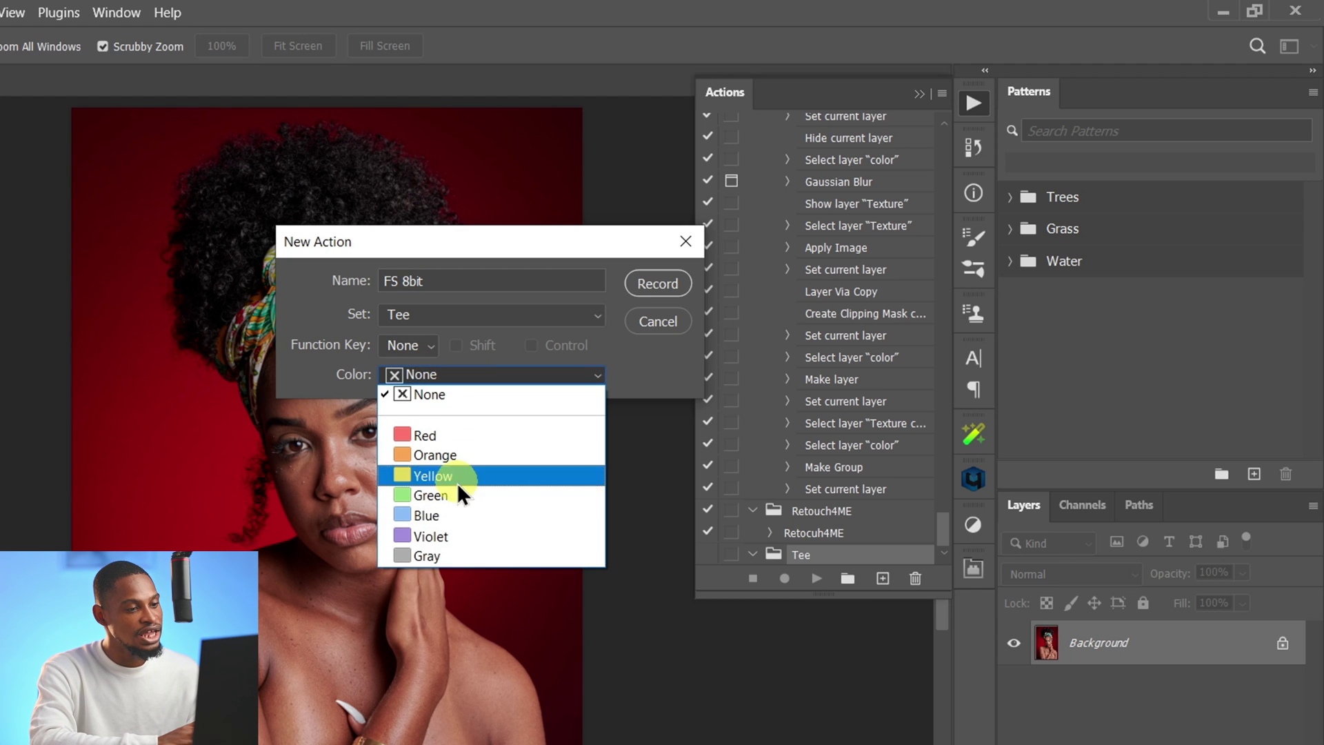
{"action": "left_click", "coordinate": [472, 441]}
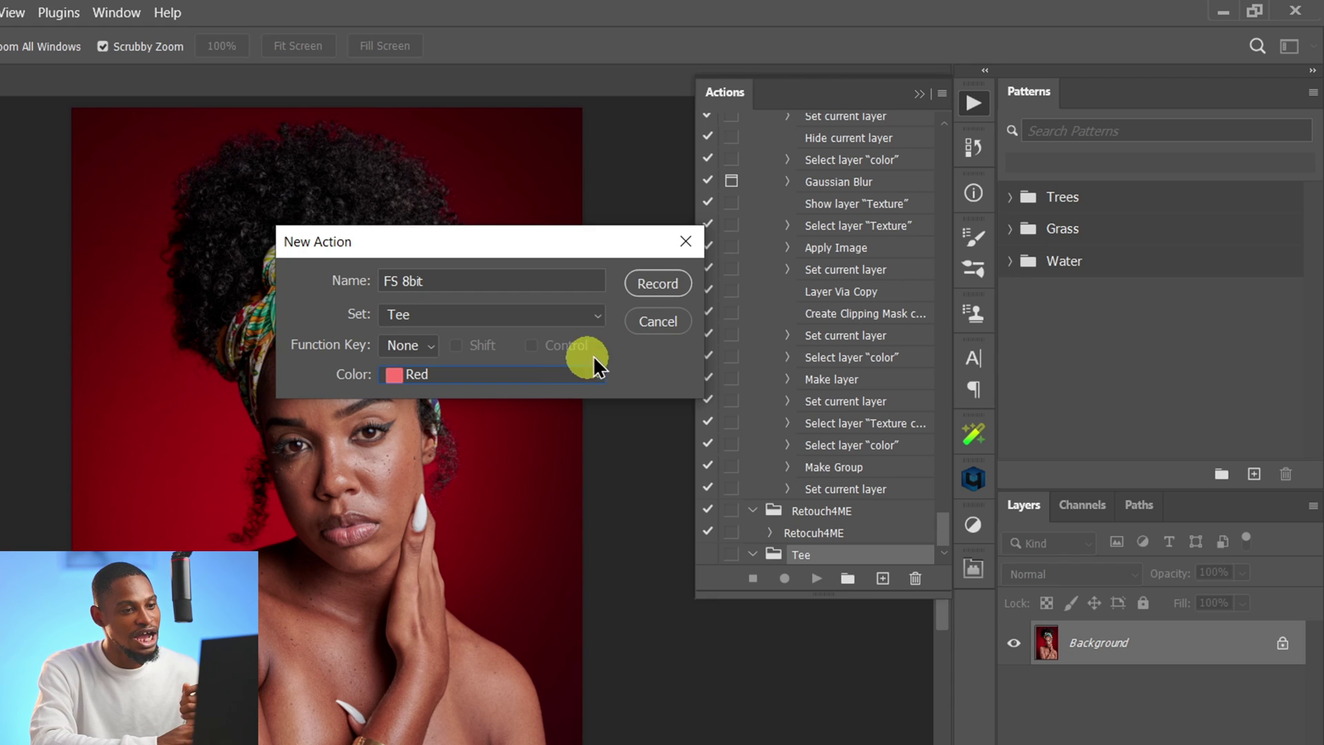
{"action": "left_click", "coordinate": [648, 292]}
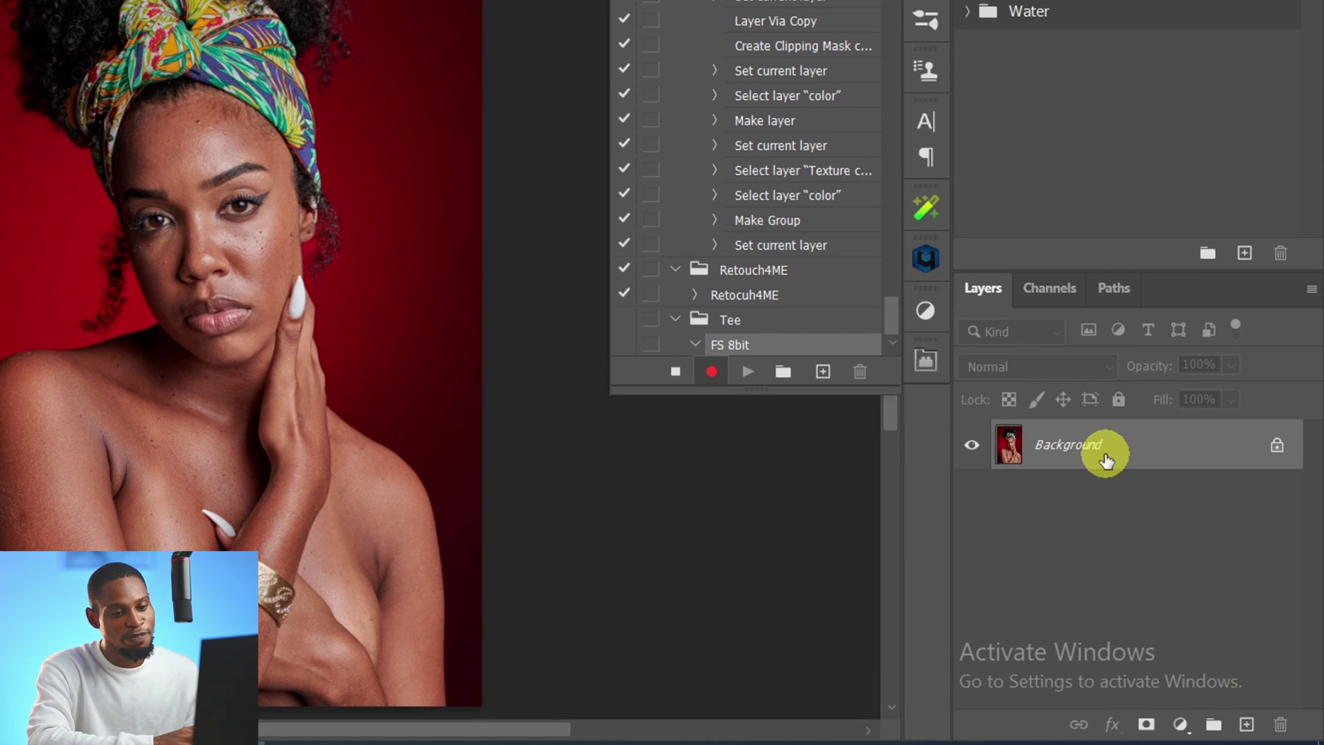
Step: Add Layer 1 above Background and stamp a merged copy of the visible image into it
{"action": "left_click", "coordinate": [1254, 723]}
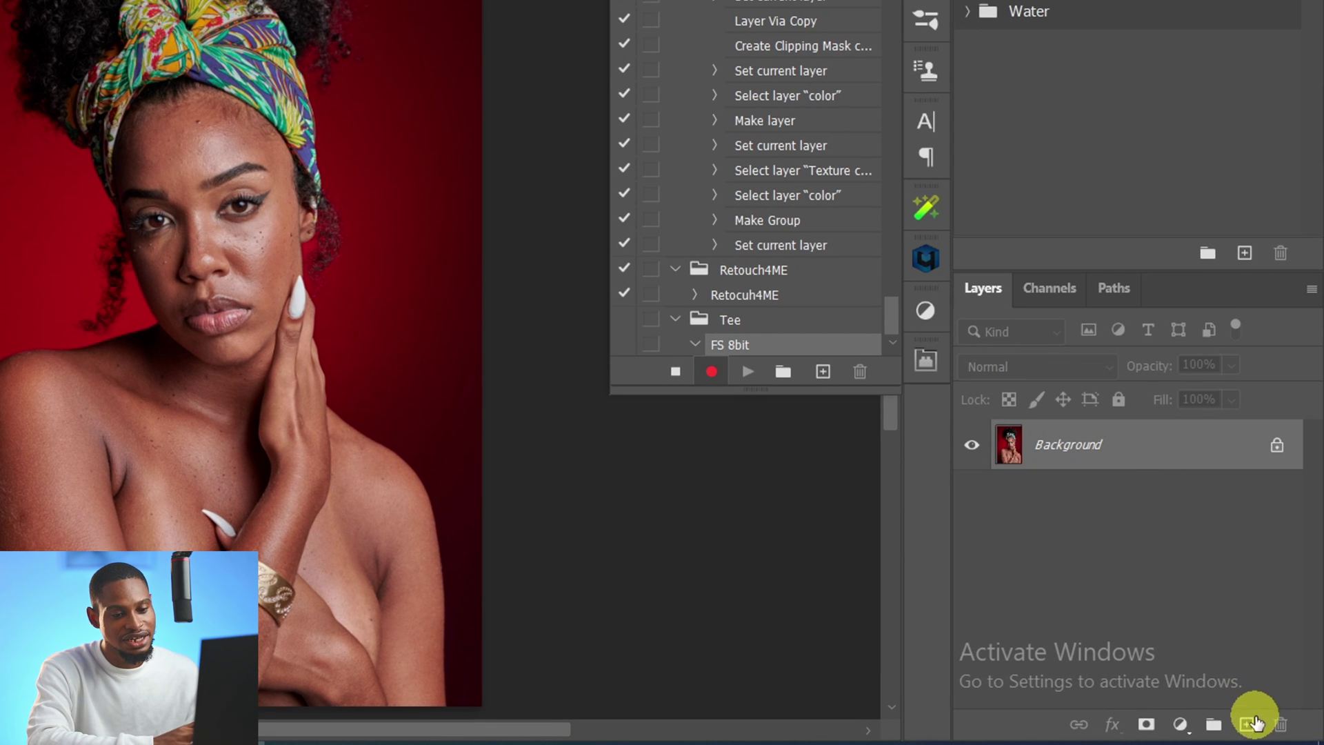
{"action": "left_click", "coordinate": [1248, 724]}
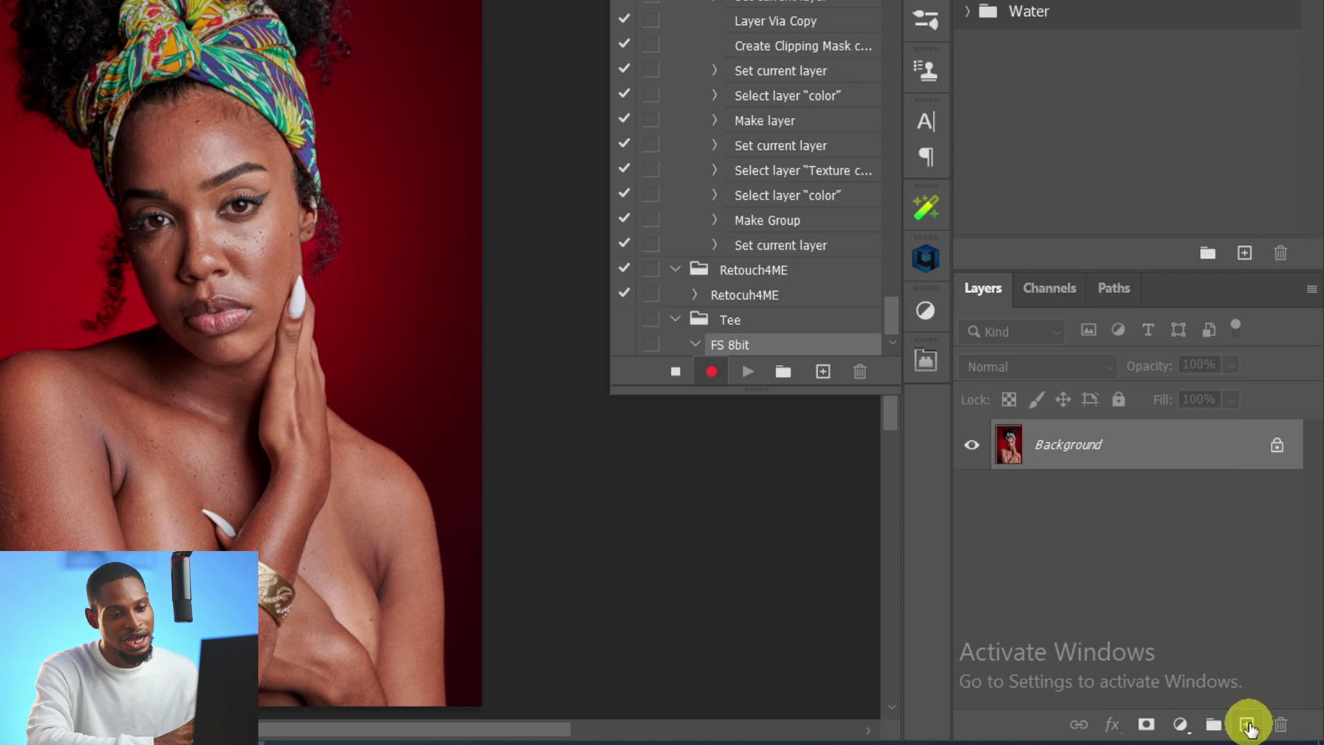
{"action": "left_click", "coordinate": [1059, 470]}
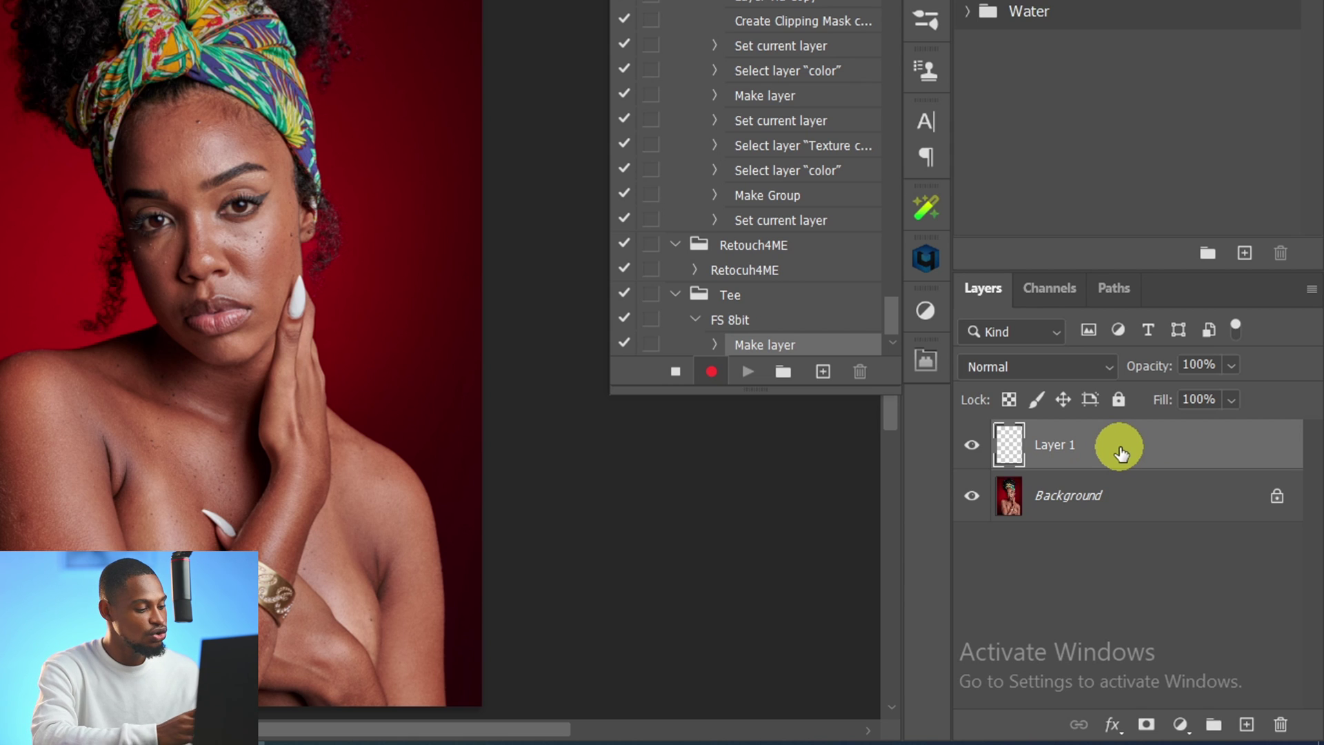
{"action": "key", "text": "ctrl+shift+alt+e"}
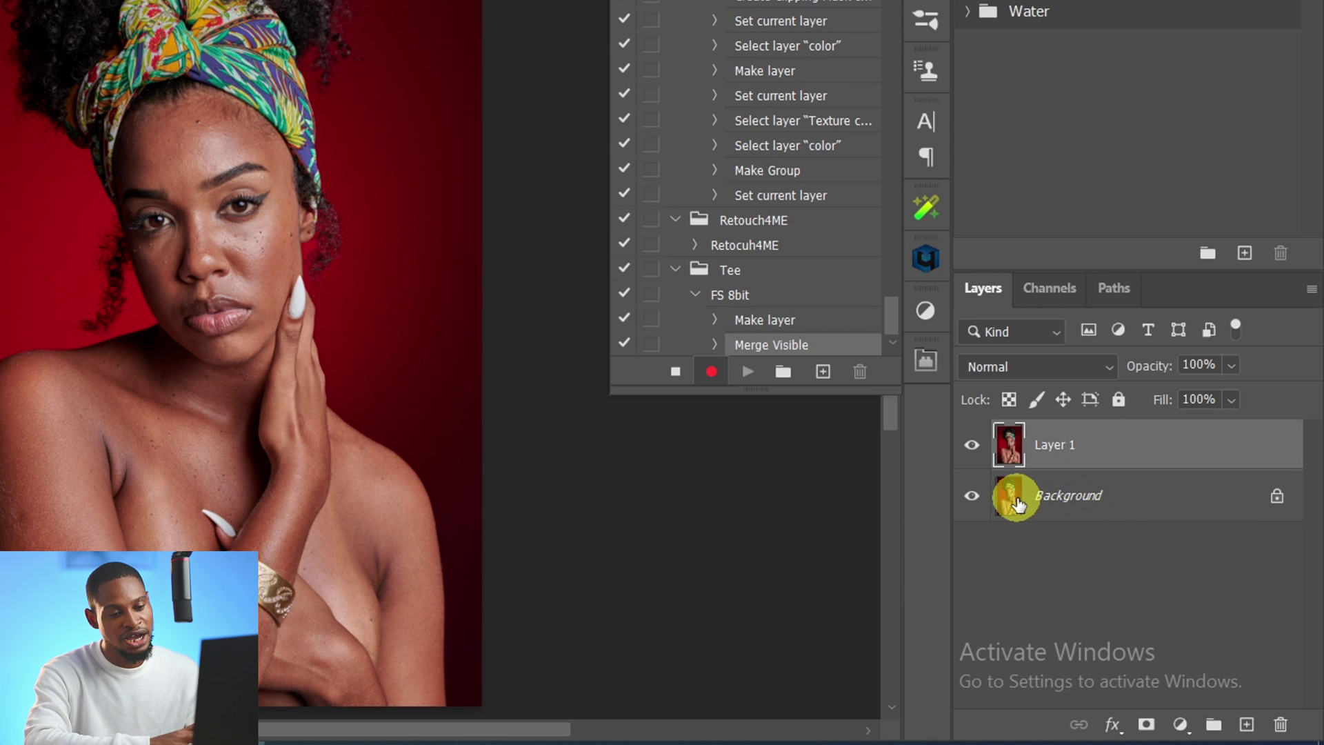
Step: Rename Layer 1 to 'color'
{"action": "left_click", "coordinate": [1010, 446]}
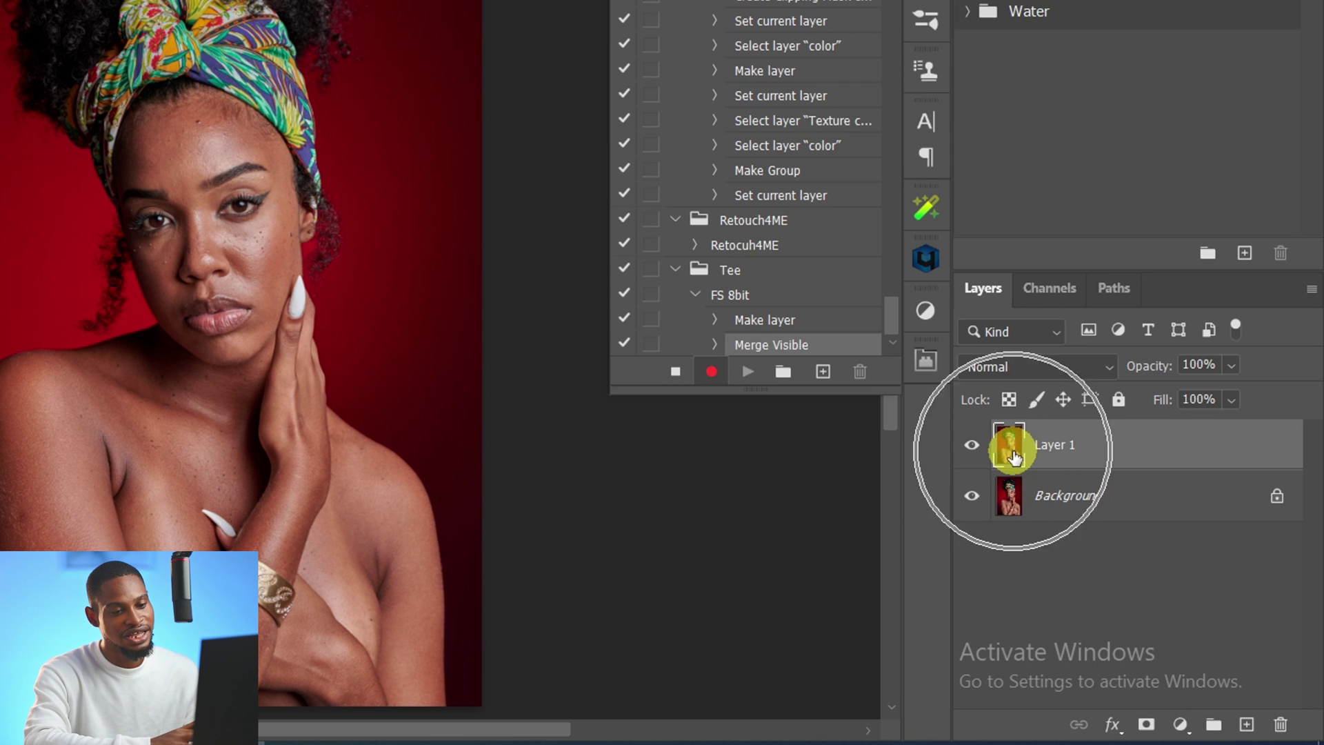
{"action": "left_click", "coordinate": [1055, 448]}
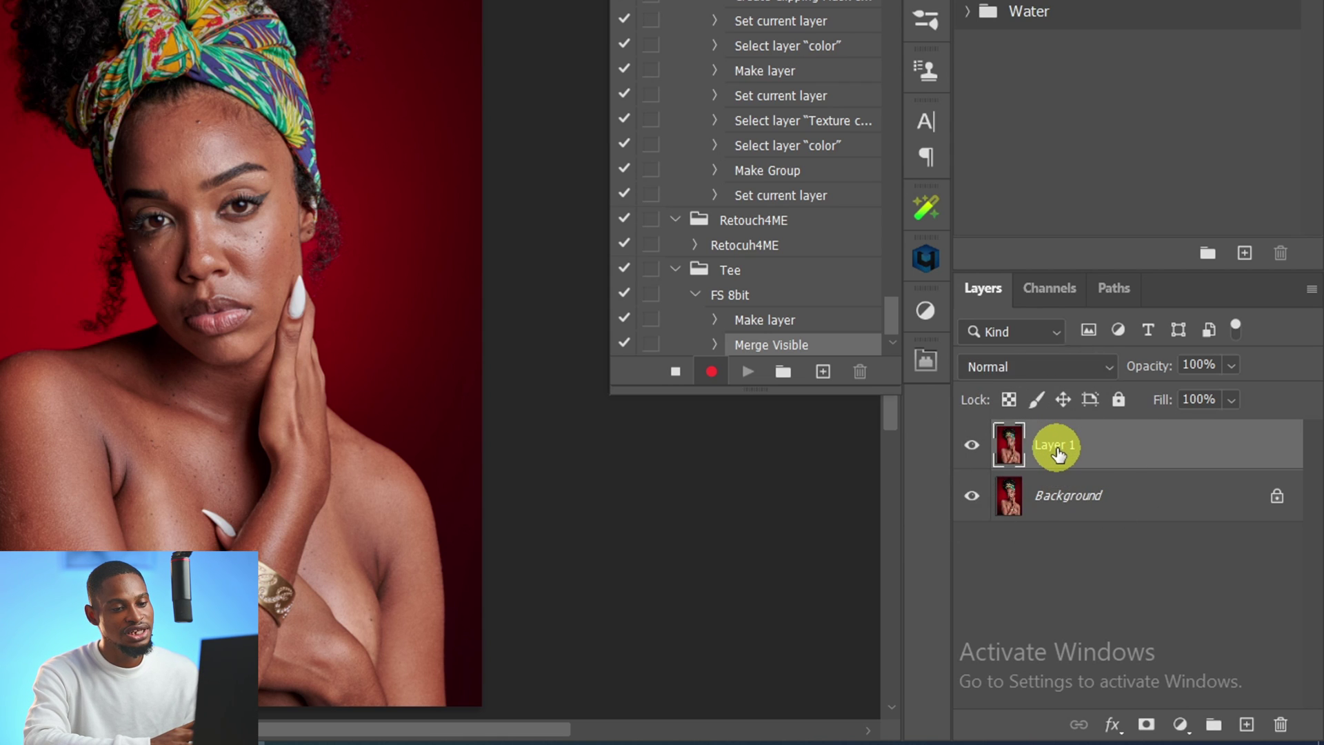
{"action": "double_click", "coordinate": [1056, 447]}
{"action": "type", "text": "color"}
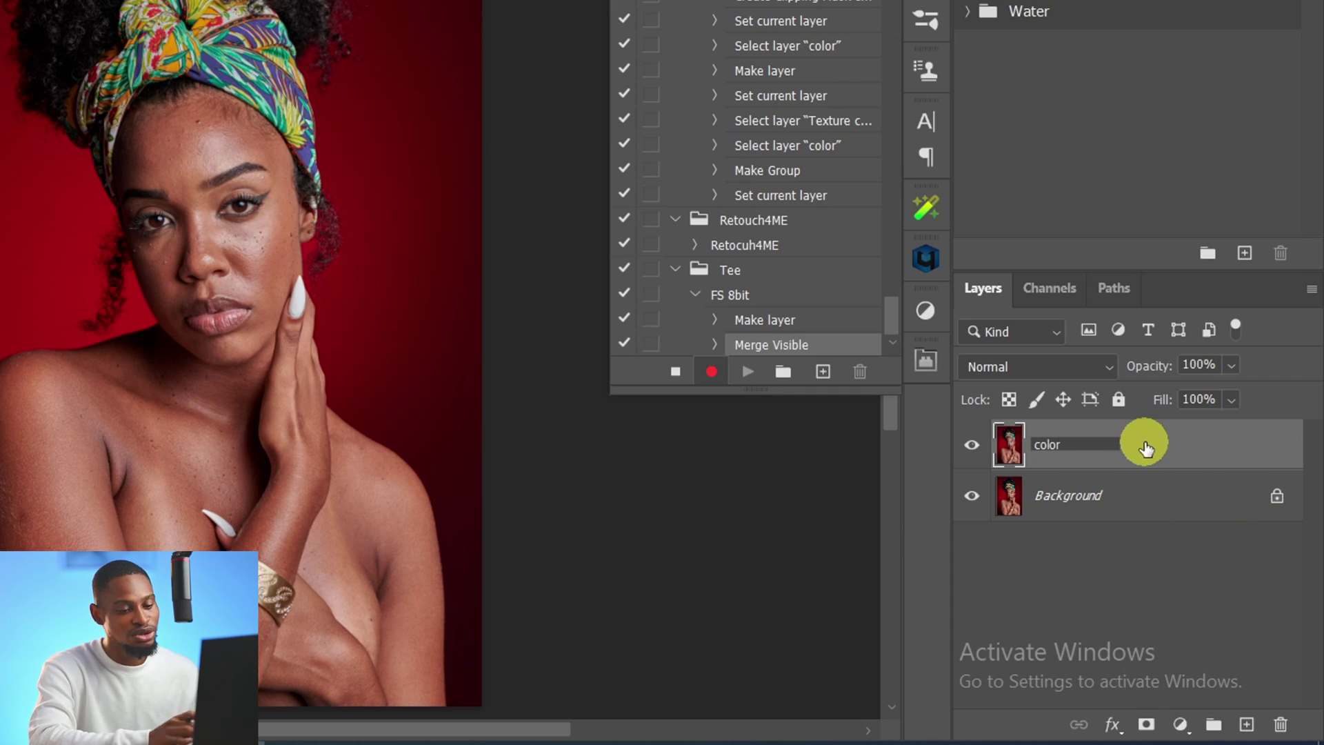
Step: Confirm the color name, duplicate the layer and name the copy 'Textures'
{"action": "key", "text": "Return"}
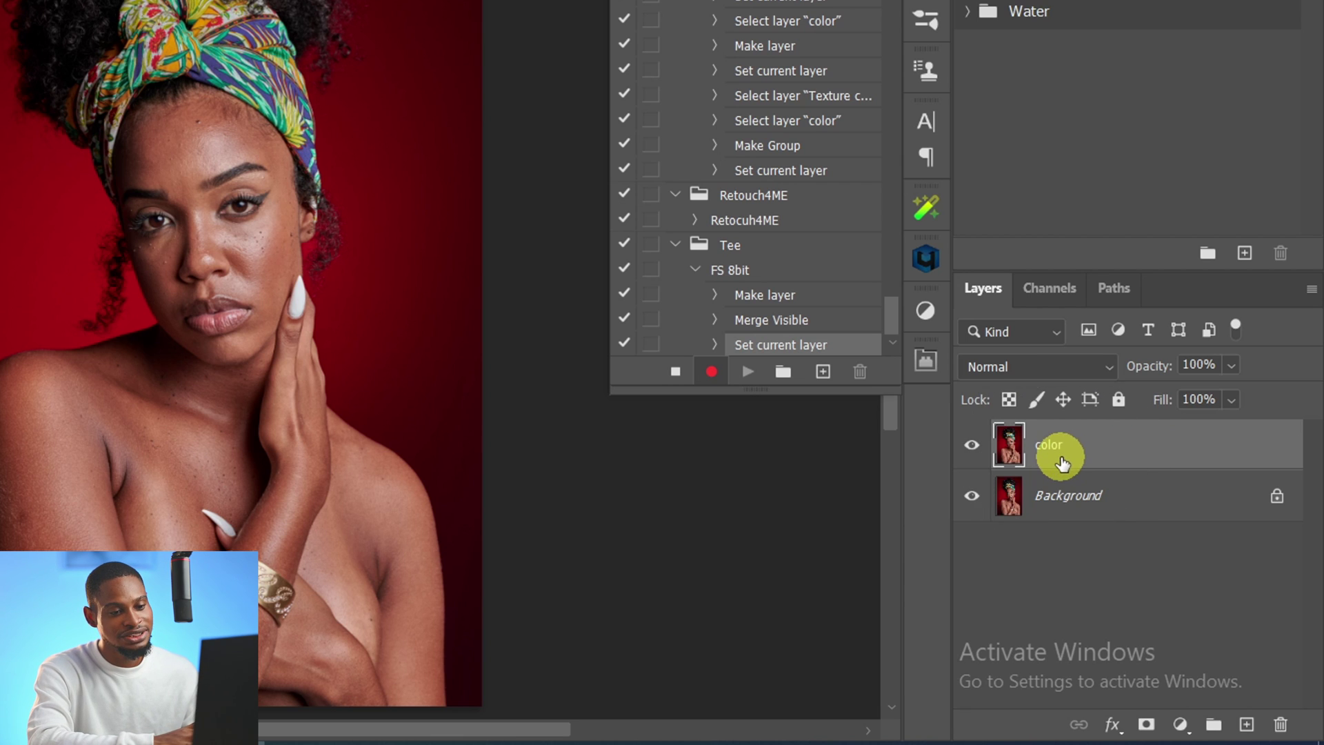
{"action": "left_click", "coordinate": [1086, 448]}
{"action": "key", "text": "ctrl+j"}
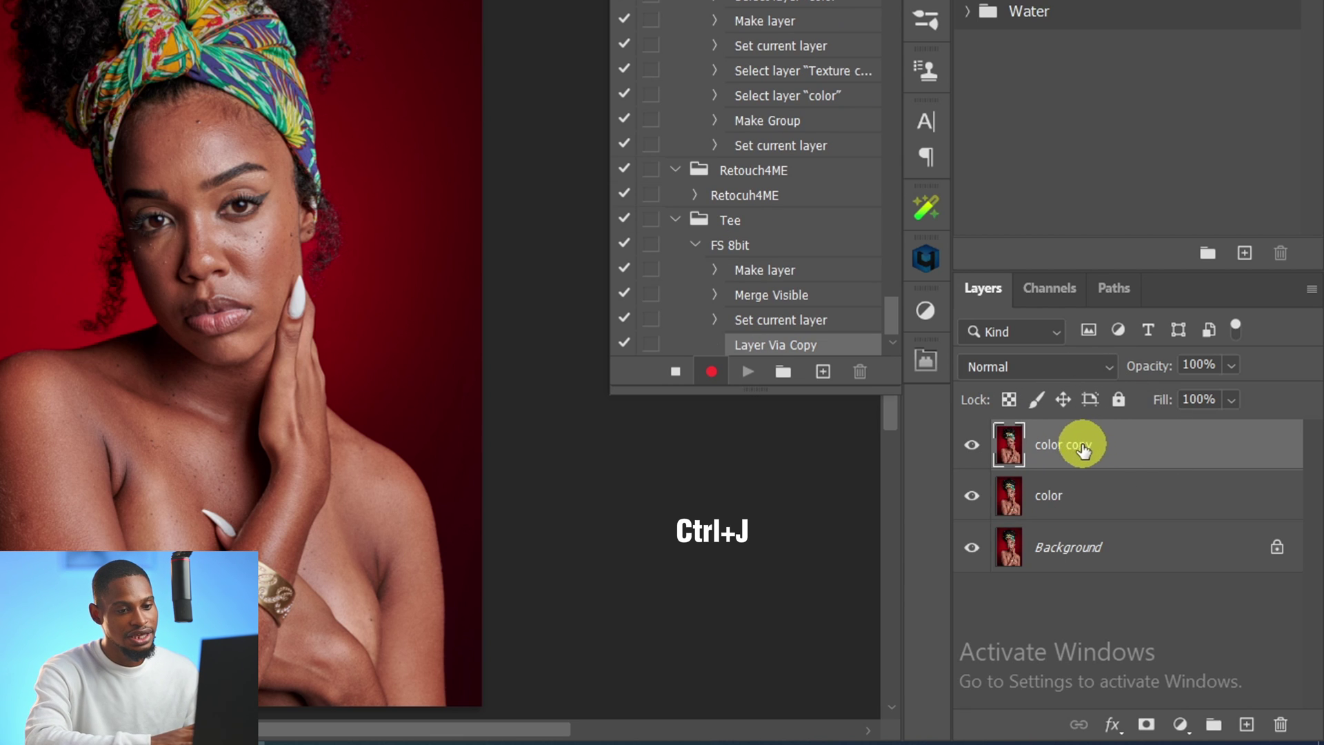
{"action": "double_click", "coordinate": [1065, 443]}
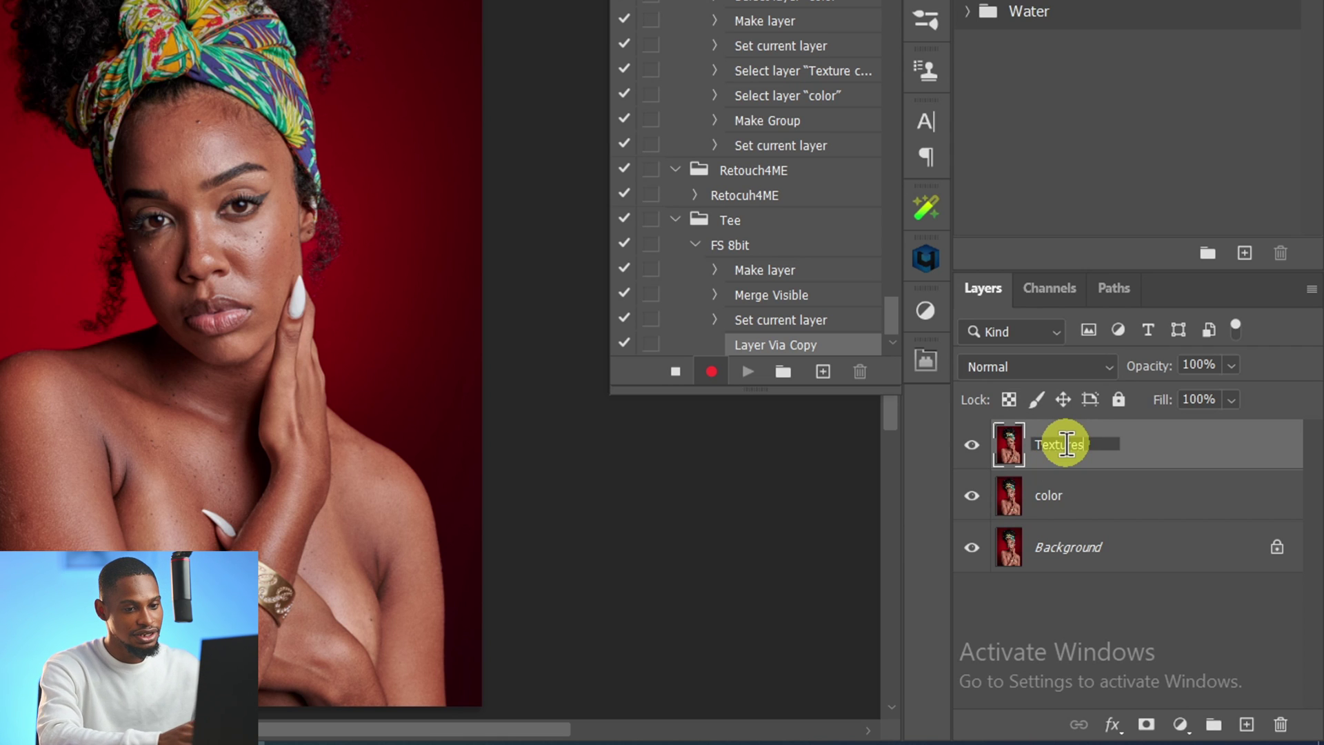
{"action": "type", "text": "Textures"}
{"action": "key", "text": "Return"}
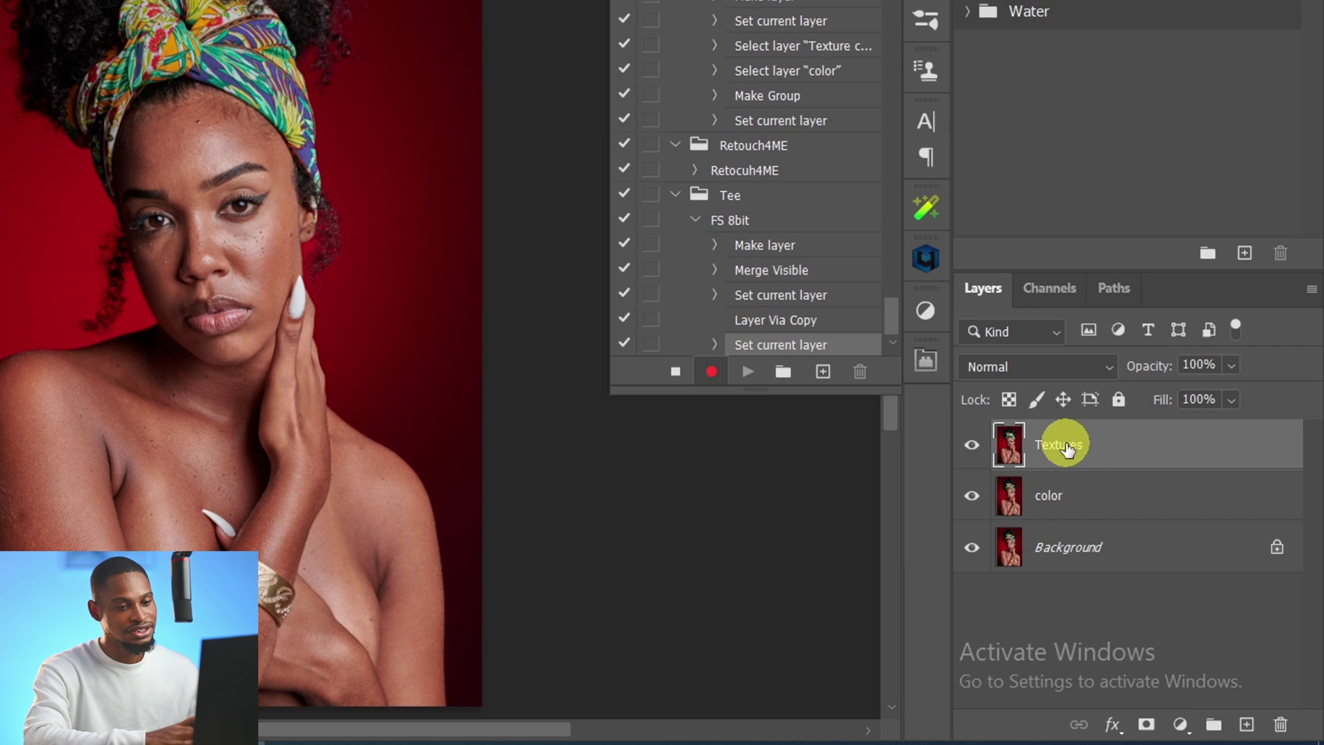
Step: Select the color layer and hide the Textures layer
{"action": "left_click", "coordinate": [1071, 505]}
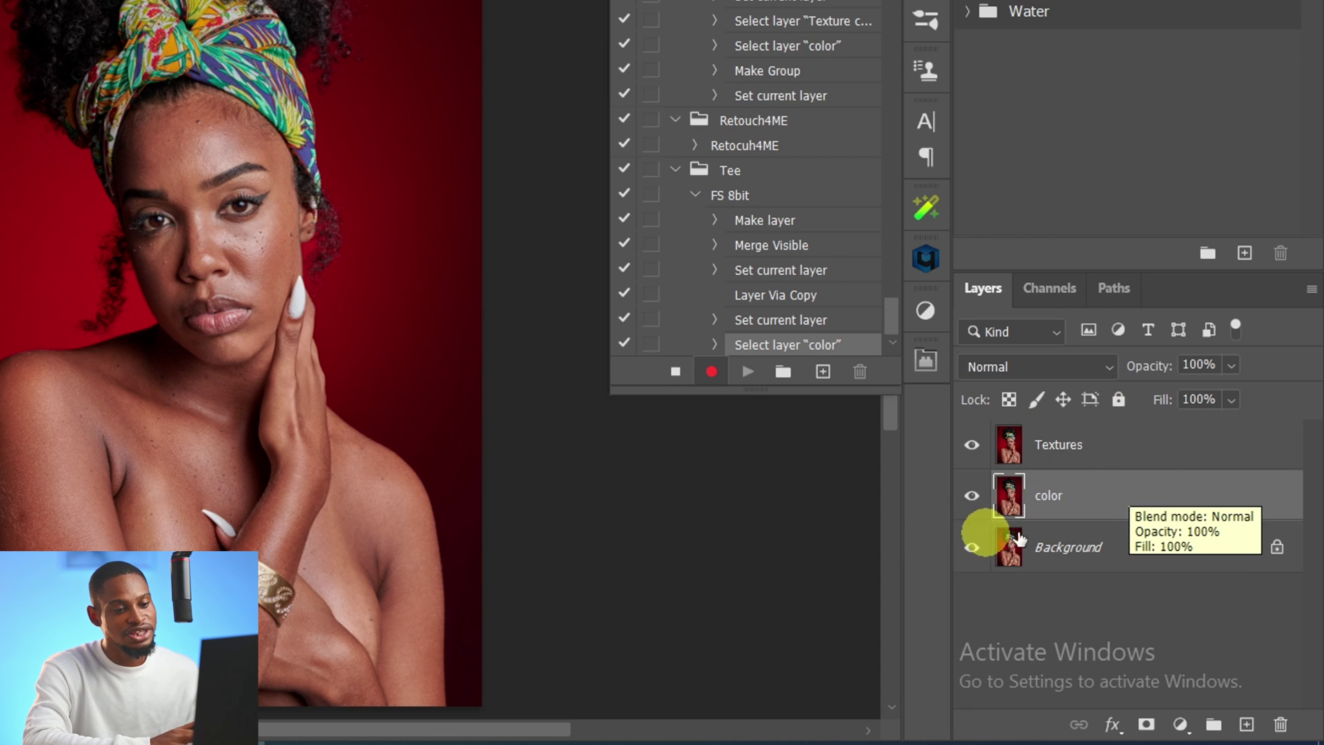
{"action": "left_click", "coordinate": [983, 446]}
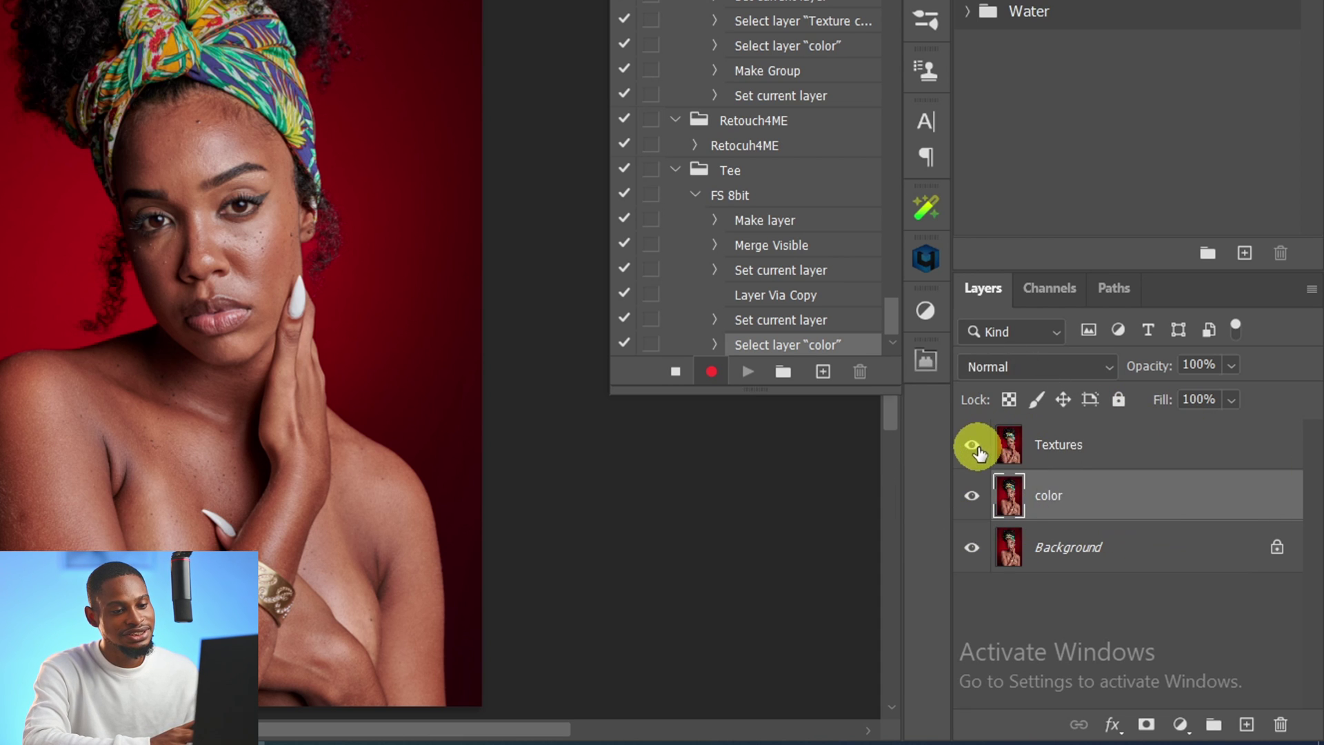
{"action": "left_click", "coordinate": [977, 450]}
{"action": "left_click", "coordinate": [974, 452]}
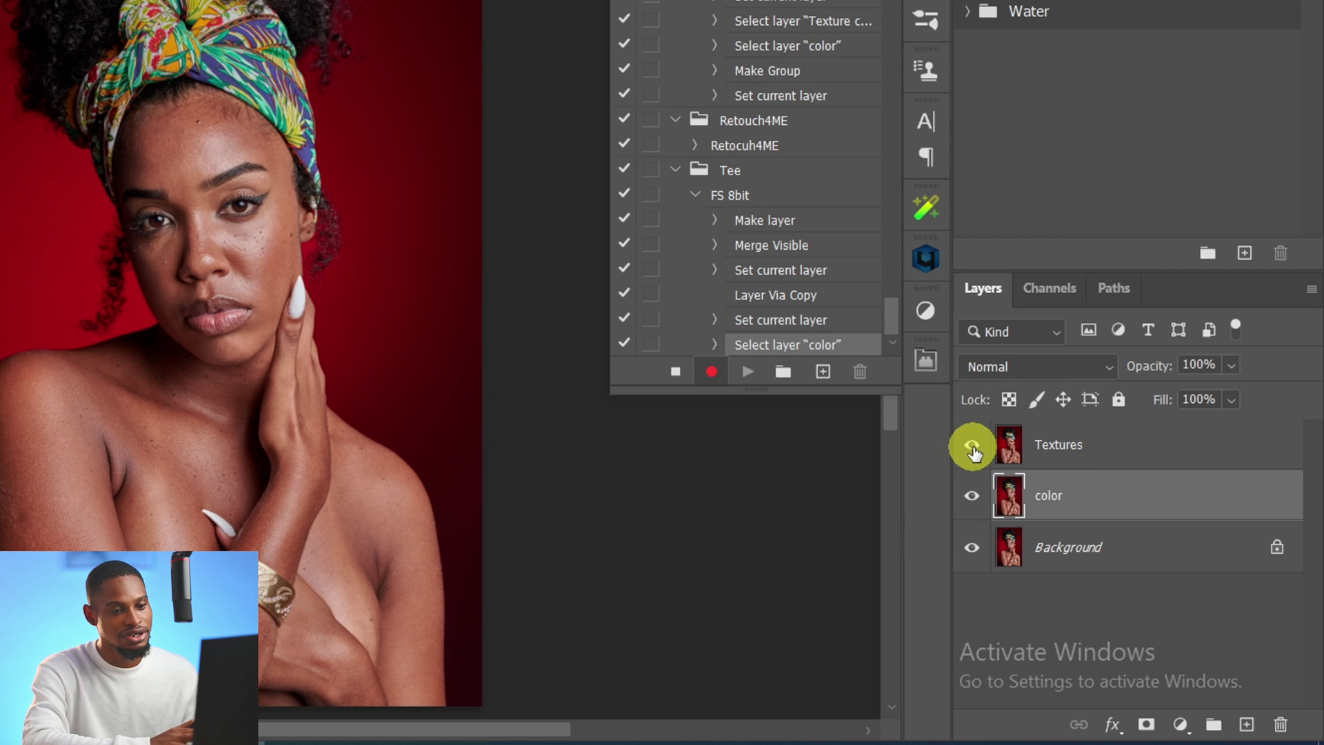
{"action": "left_click", "coordinate": [974, 452]}
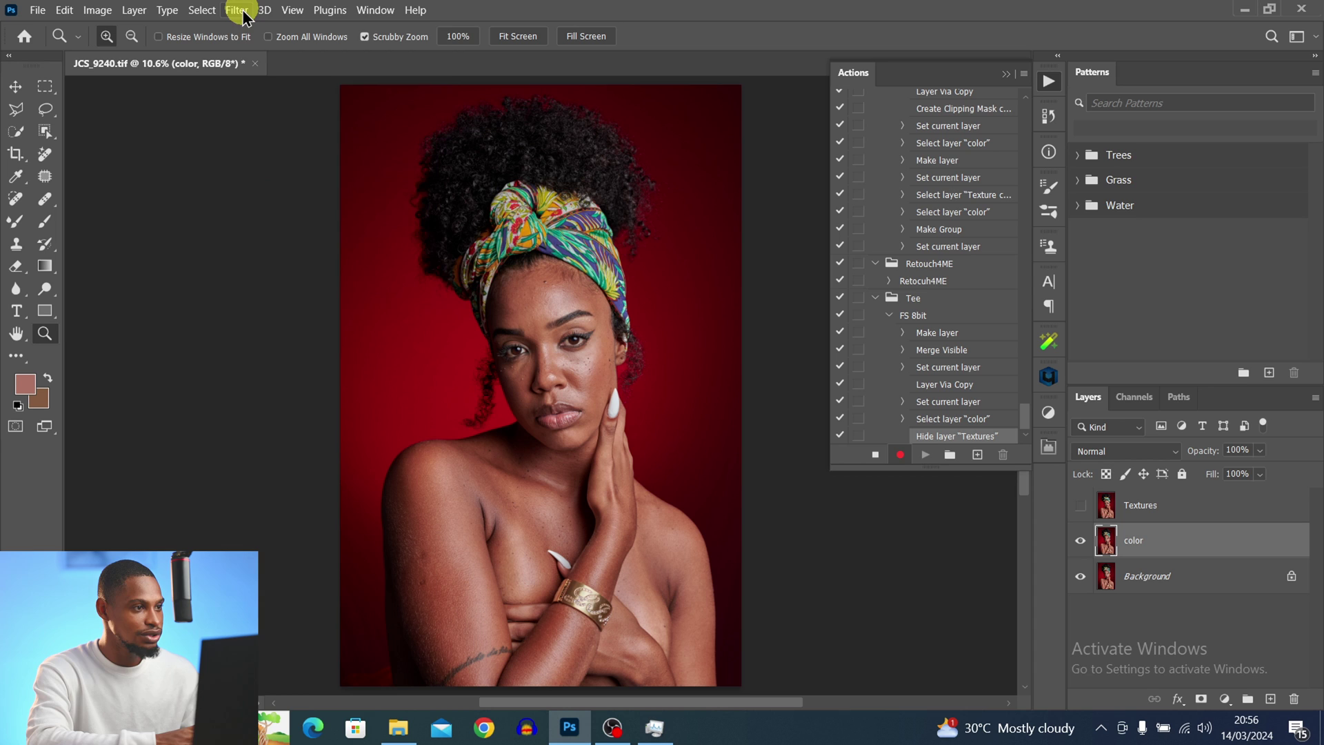
Step: Apply a Gaussian Blur with a 10-pixel radius to the color layer
{"action": "left_click", "coordinate": [236, 10]}
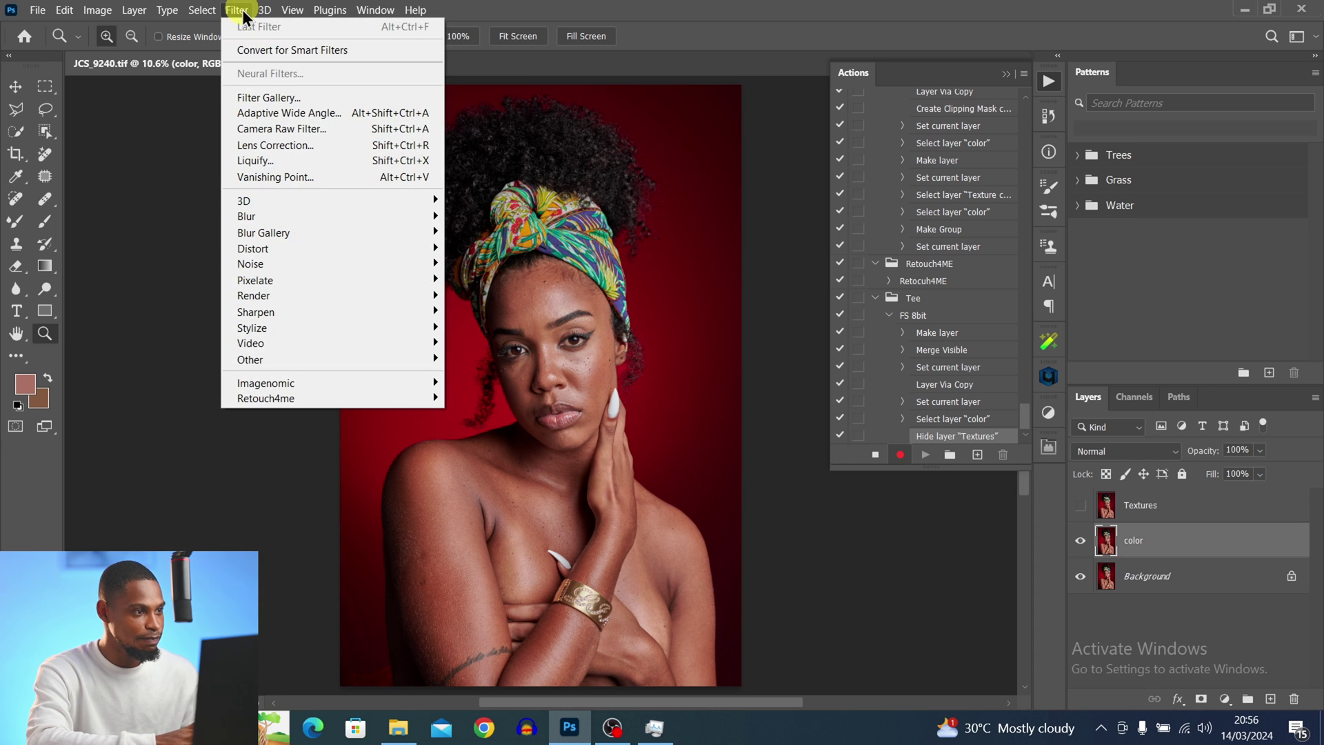
{"action": "left_click", "coordinate": [259, 217]}
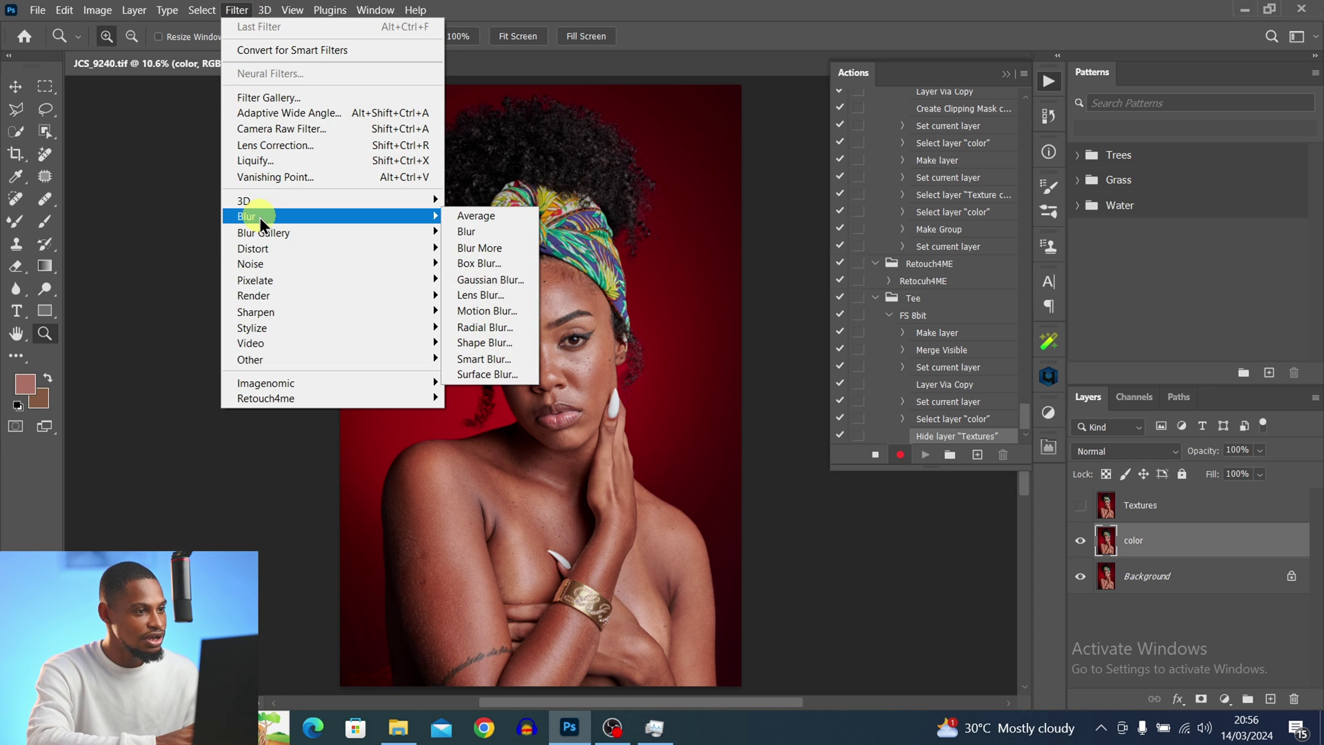
{"action": "left_click", "coordinate": [500, 281]}
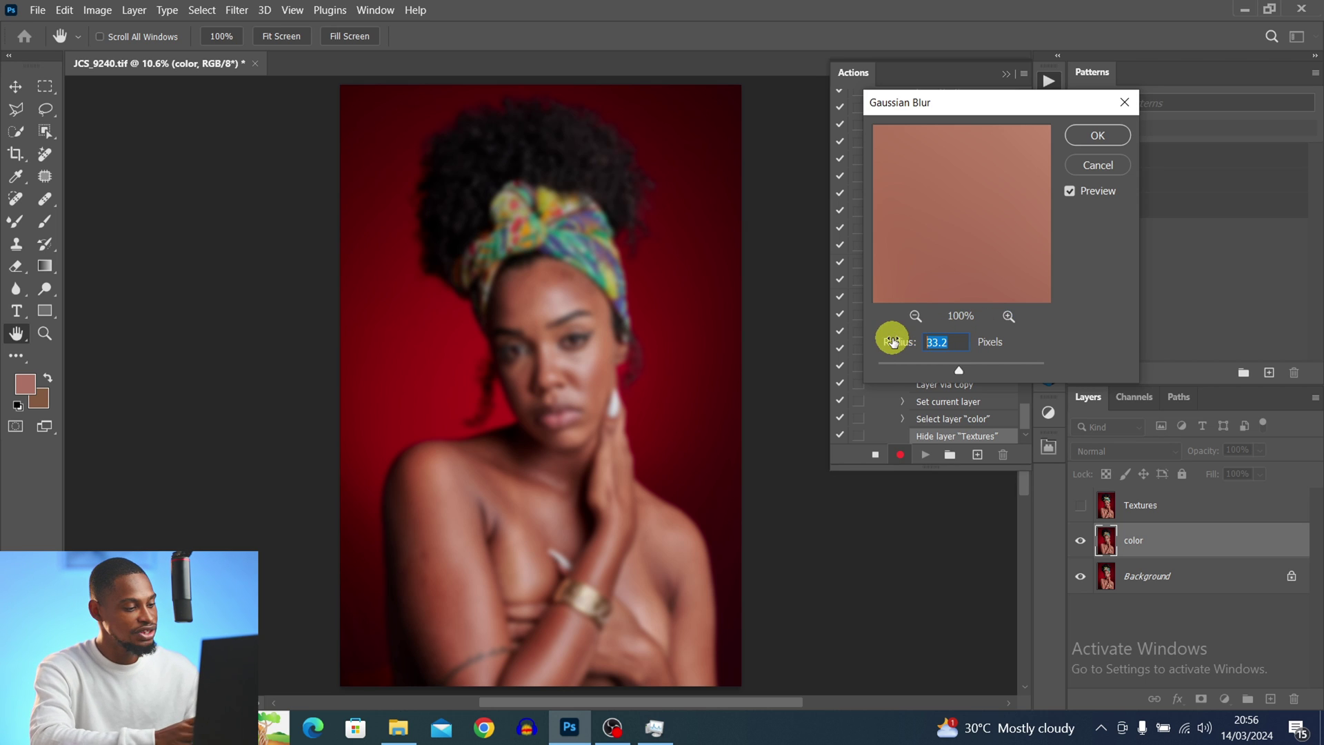
{"action": "type", "text": "0"}
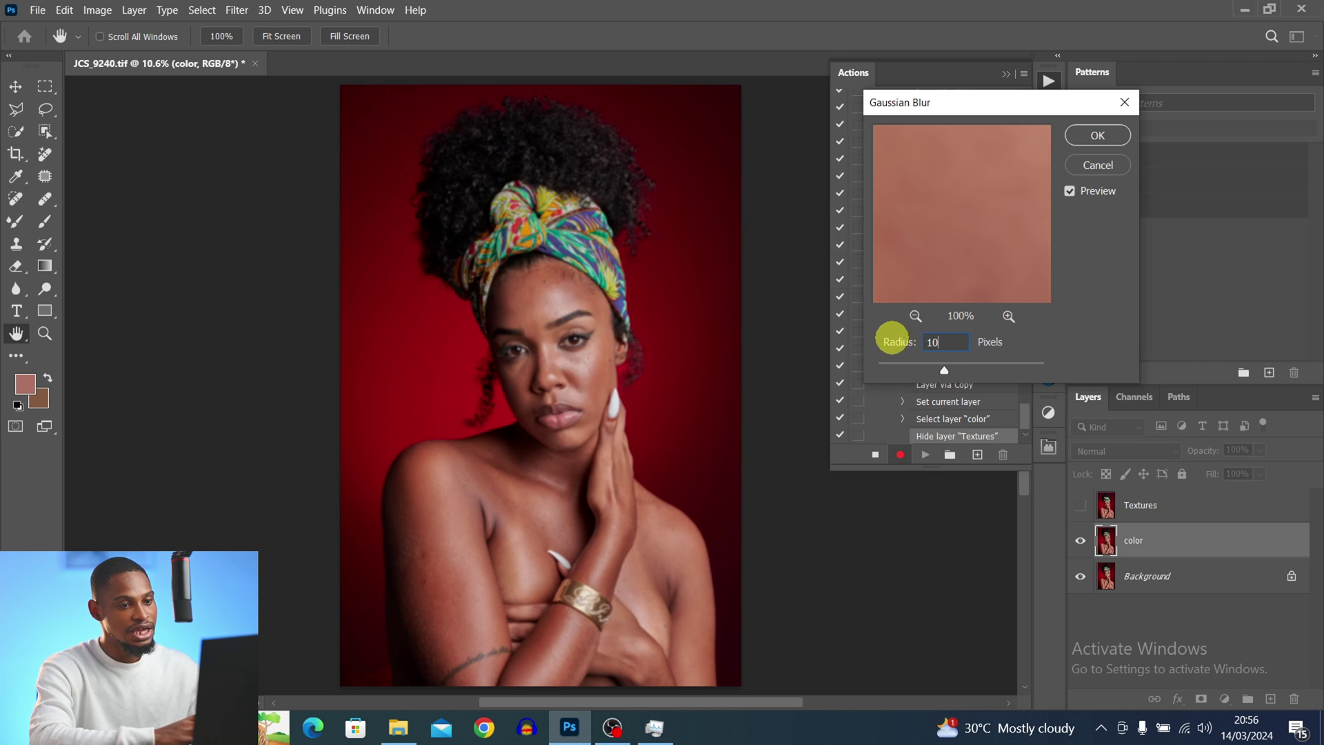
{"action": "left_click", "coordinate": [1097, 136]}
{"action": "key", "text": "z"}
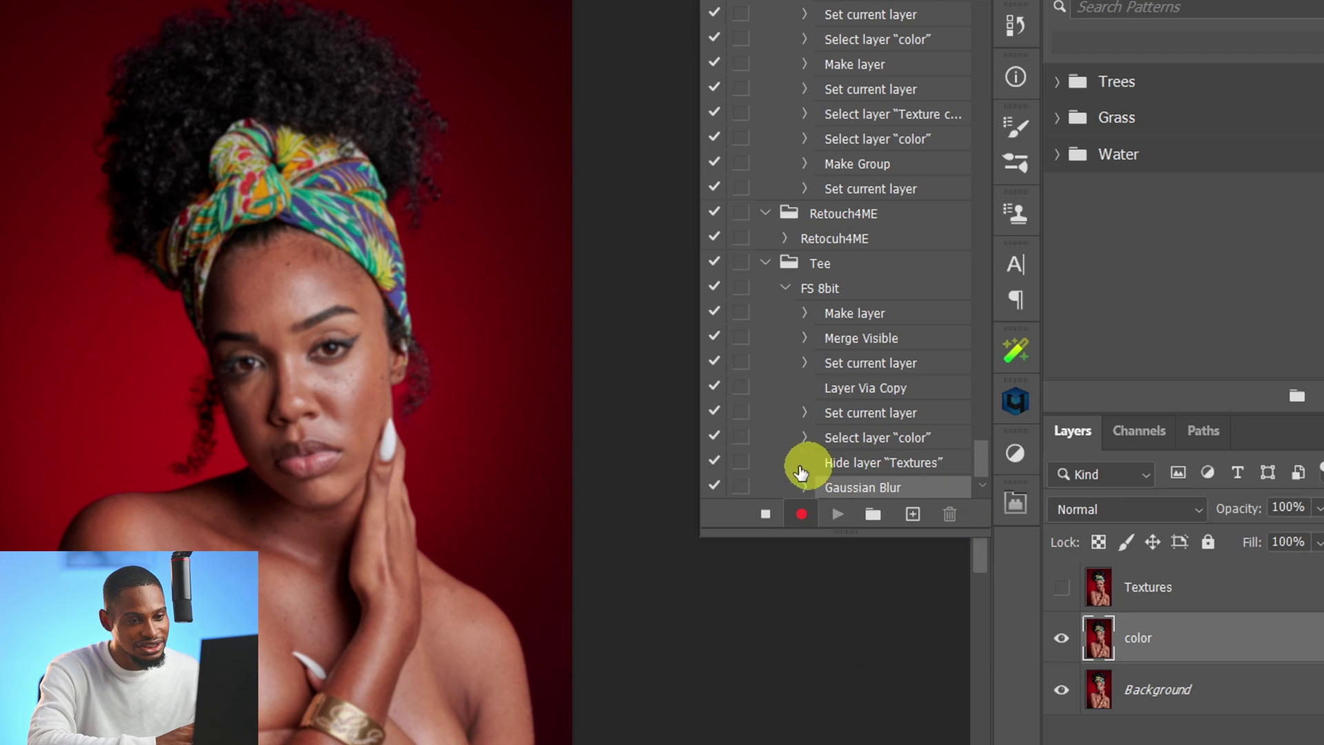
Step: Enable the dialog toggle on the Gaussian Blur step so it shows its settings on playback
{"action": "left_click", "coordinate": [834, 487]}
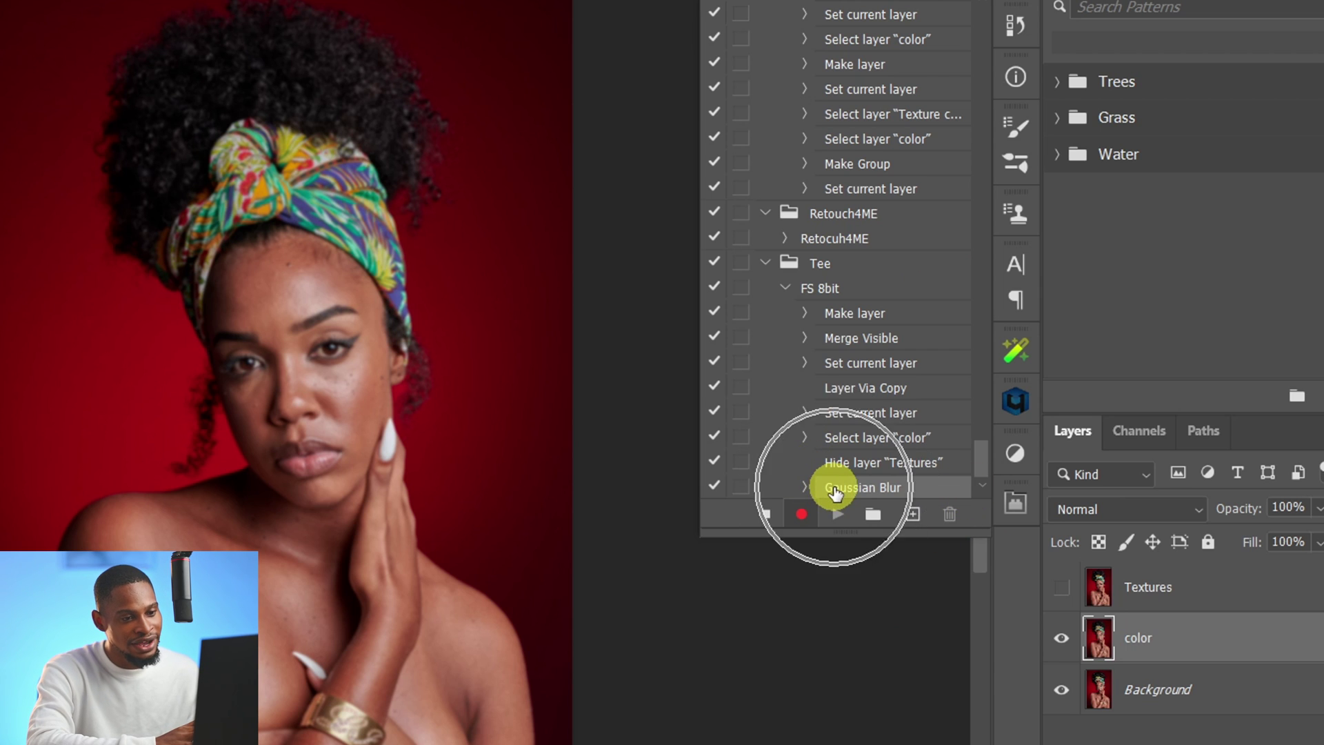
{"action": "left_click", "coordinate": [739, 487]}
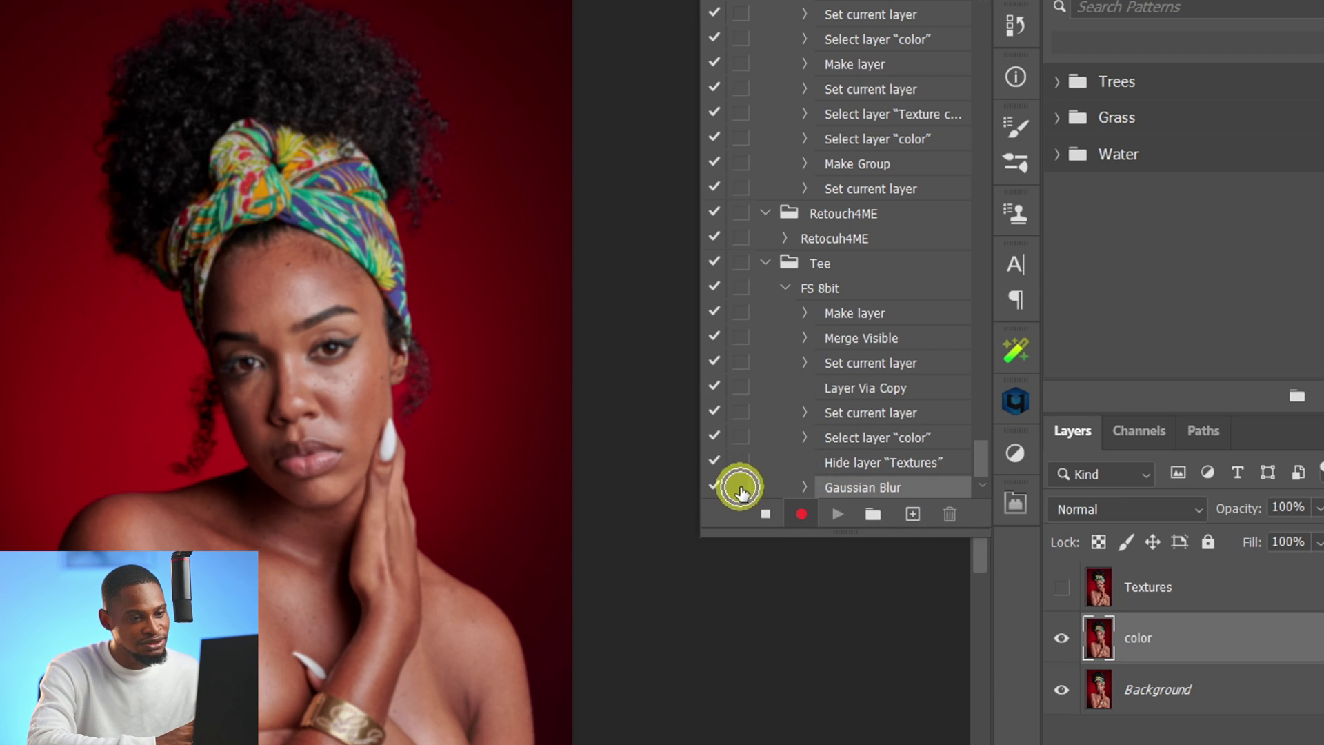
{"action": "left_click", "coordinate": [740, 487]}
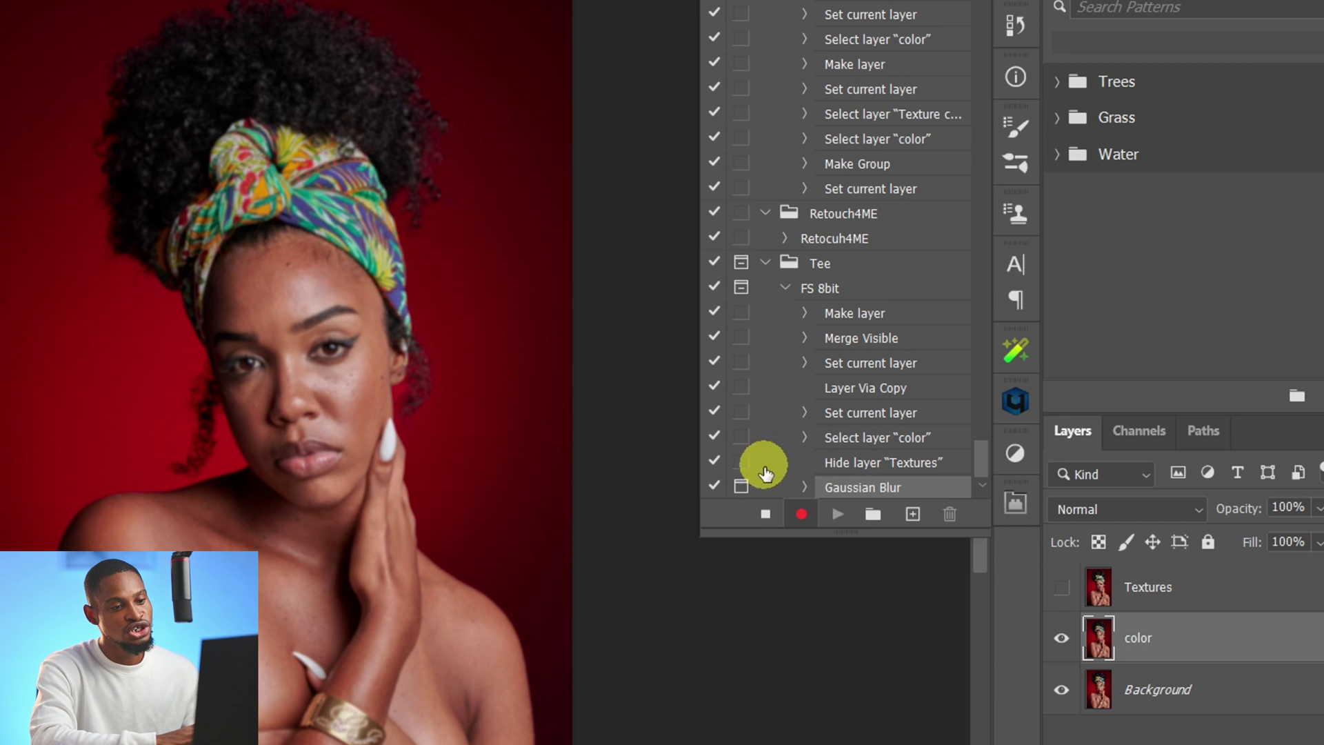
{"action": "left_click", "coordinate": [741, 488]}
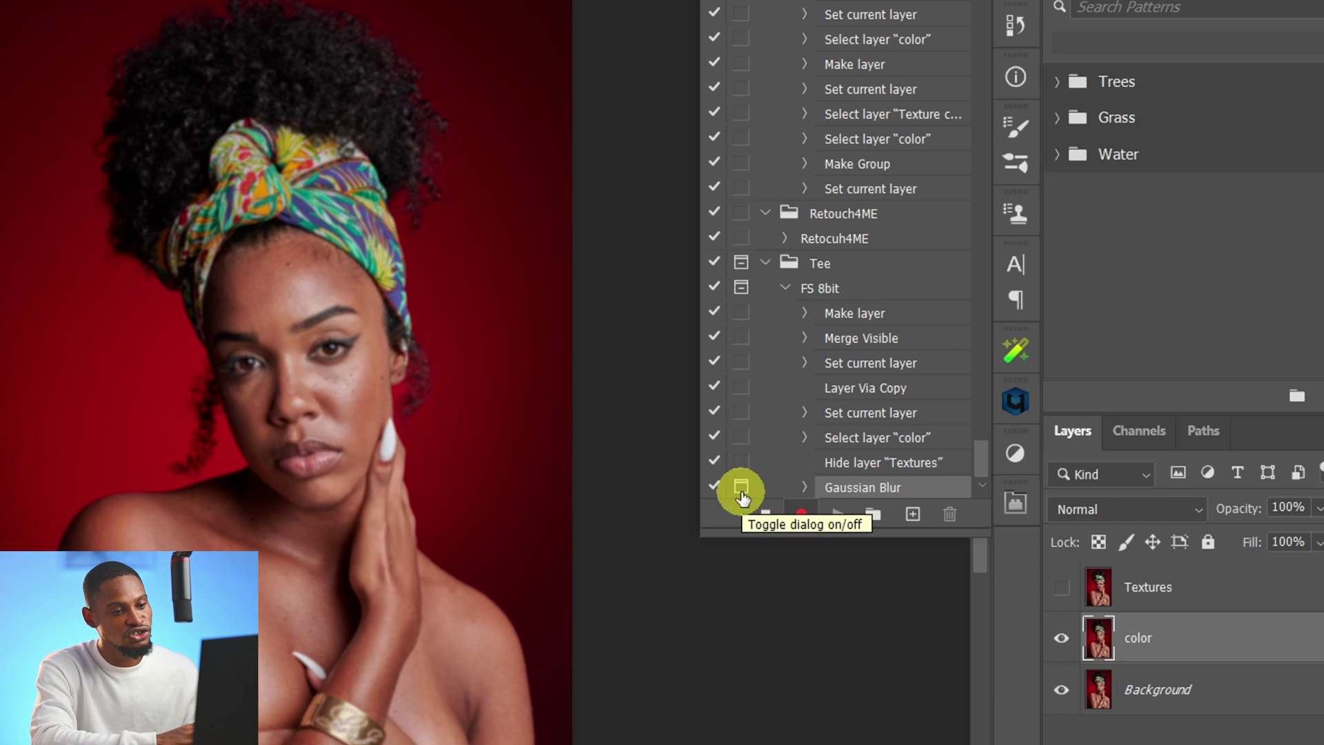
{"action": "left_click", "coordinate": [768, 495]}
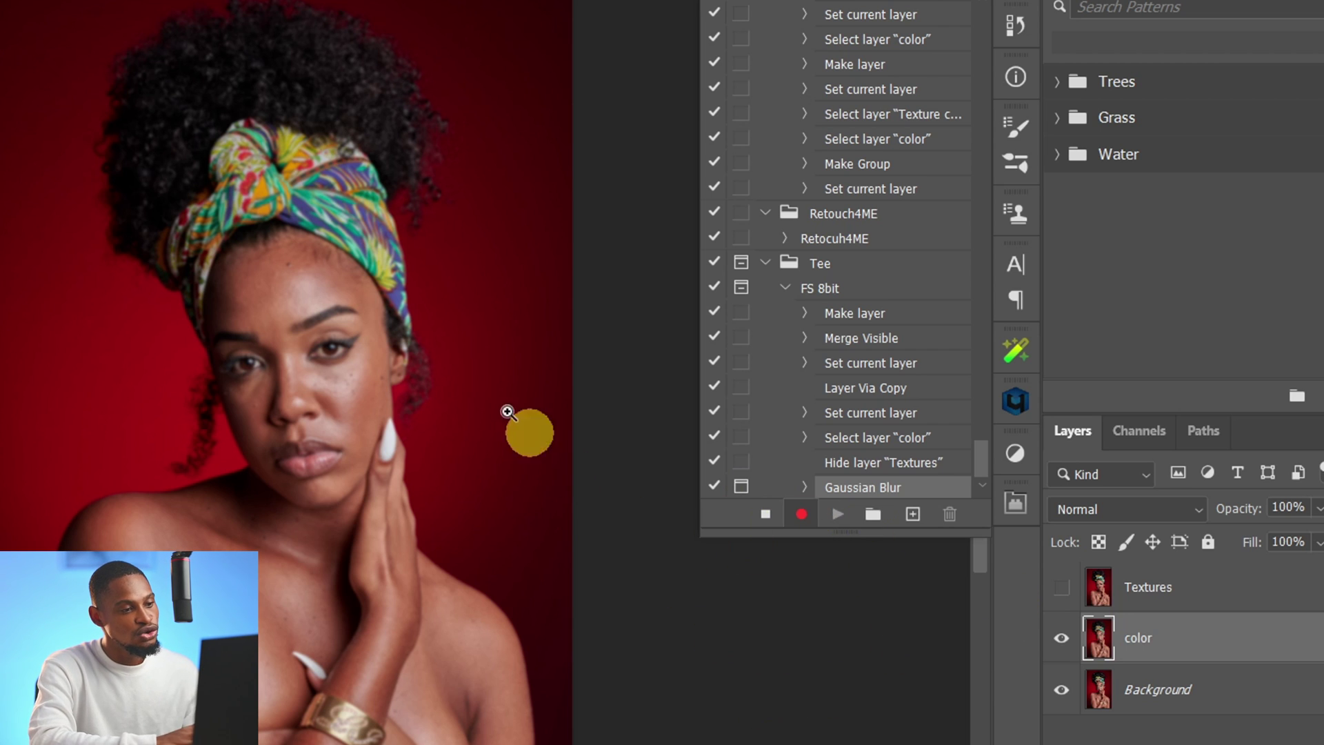
Step: Zoom in on the woman's face around the eyebrow, then zoom back out
{"action": "left_click", "coordinate": [296, 383]}
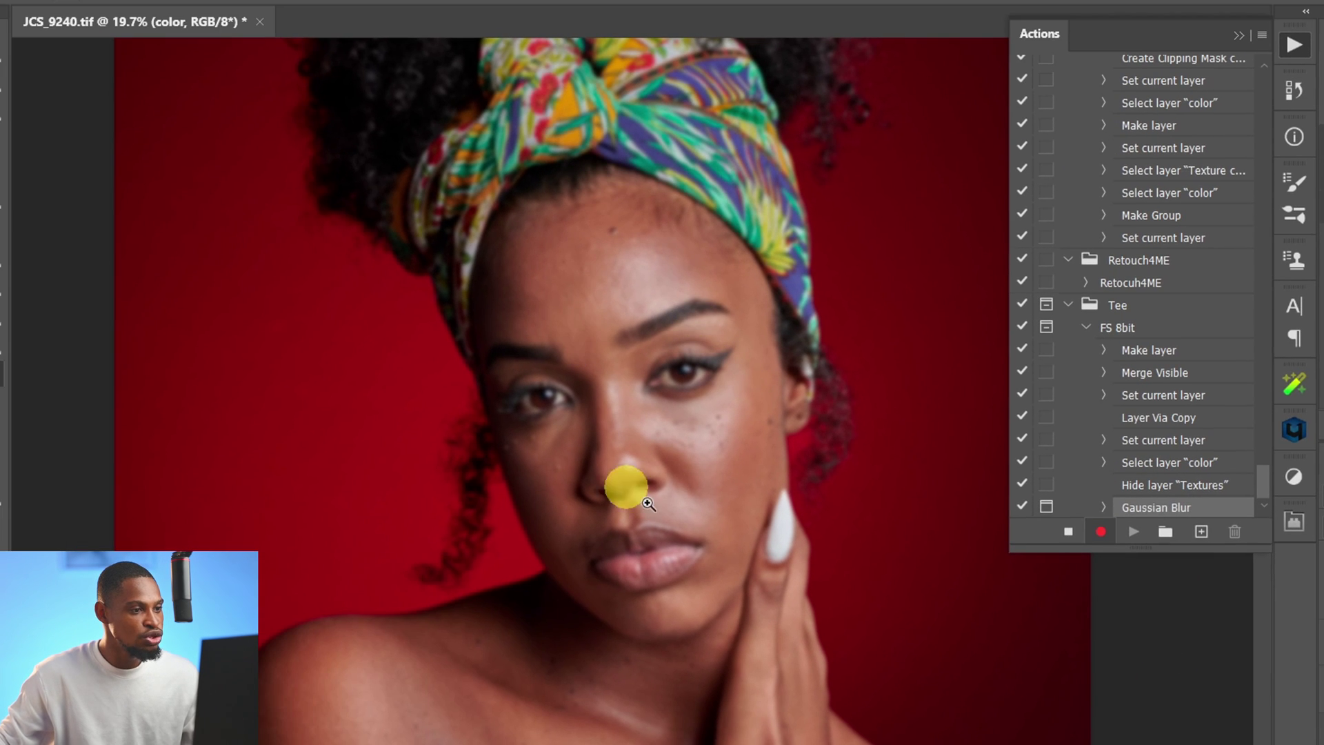
{"action": "left_click", "coordinate": [663, 298]}
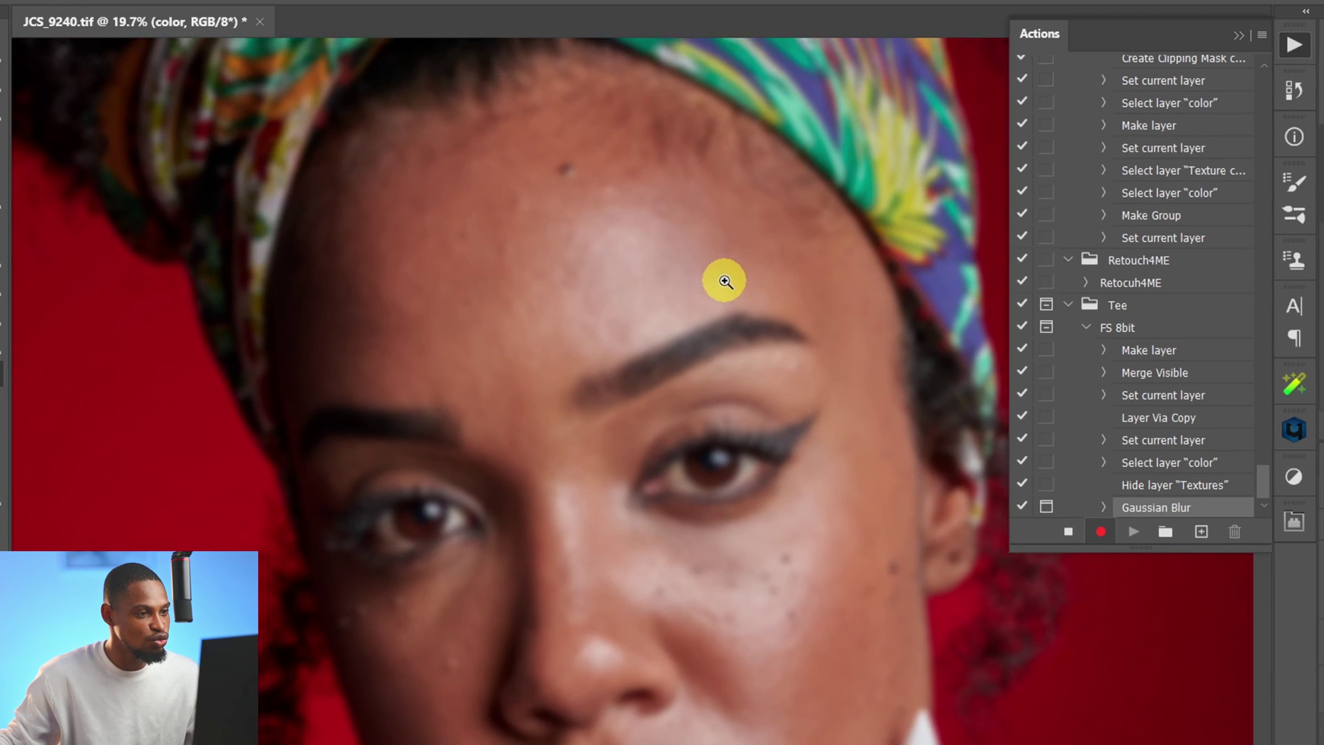
{"action": "left_click_drag", "start_coordinate": [664, 310], "coordinate": [599, 317]}
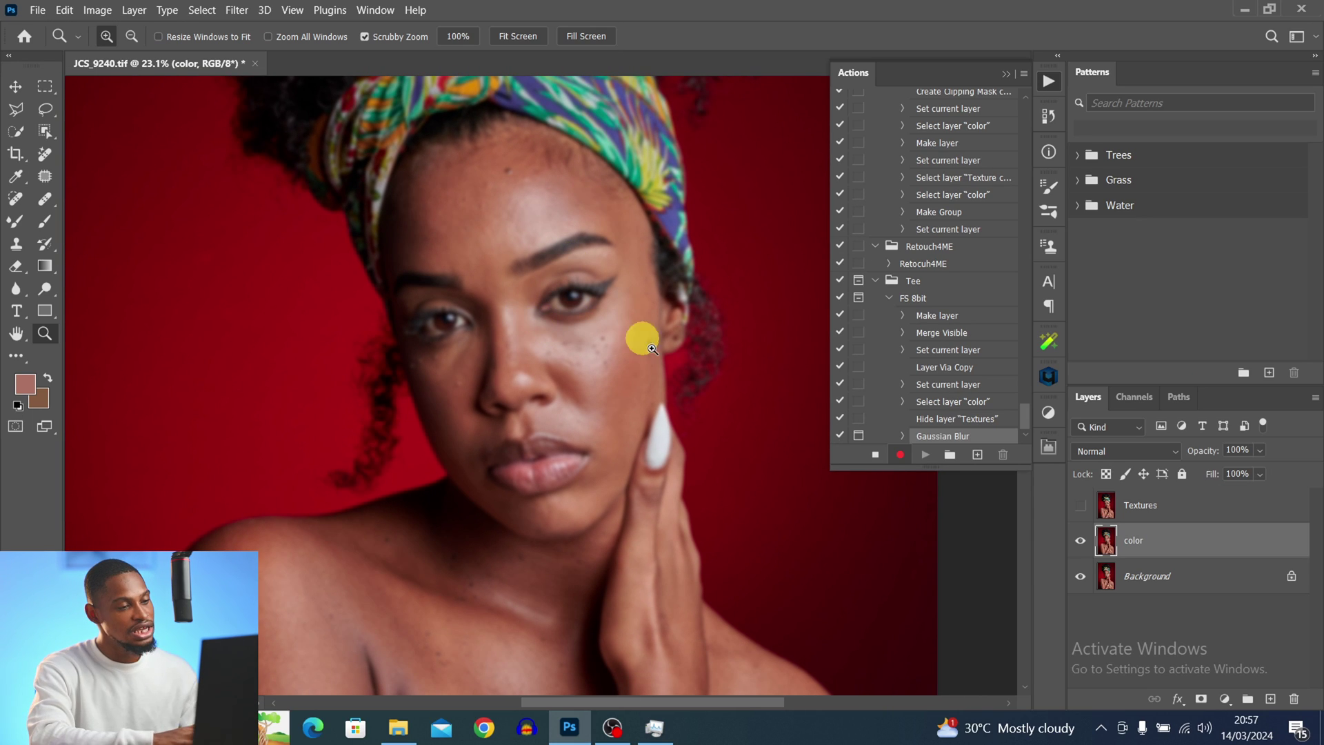
{"action": "left_click", "coordinate": [1081, 507]}
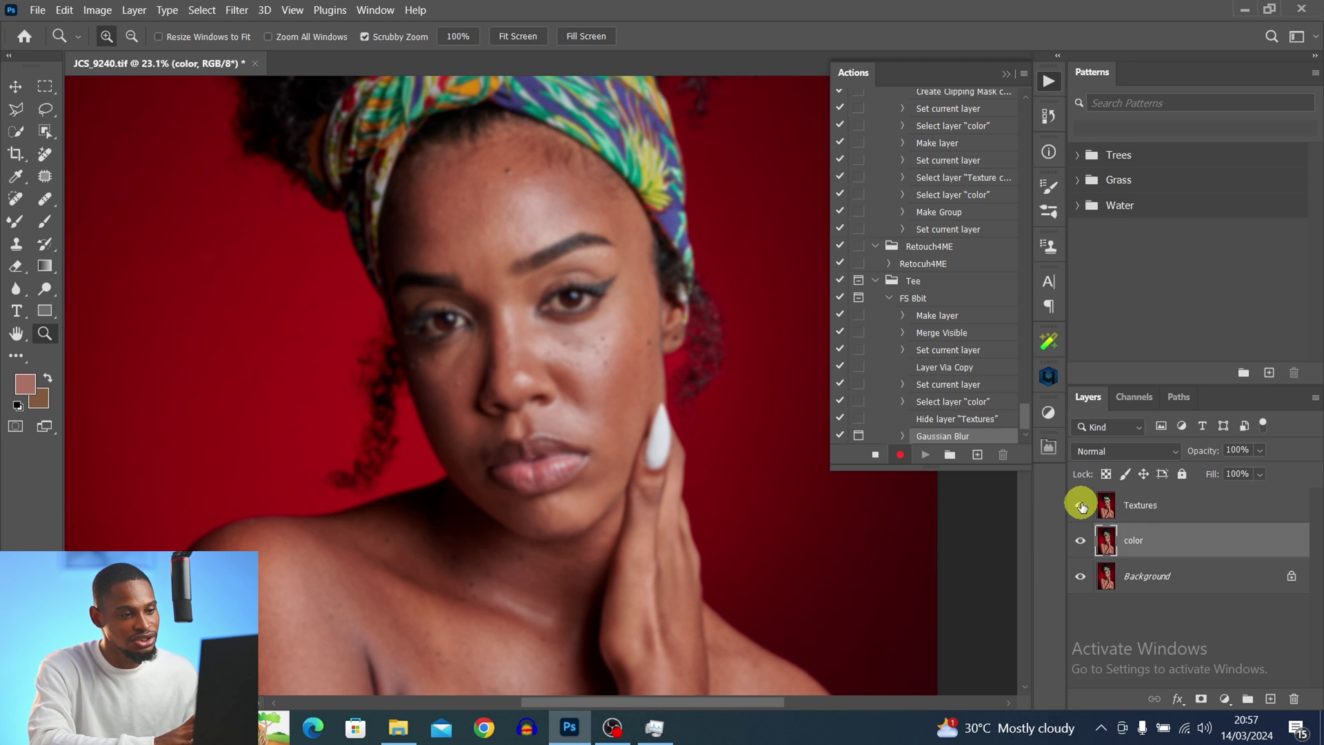
Step: Make the Textures layer visible again and set it as the active layer
{"action": "left_click", "coordinate": [1080, 506]}
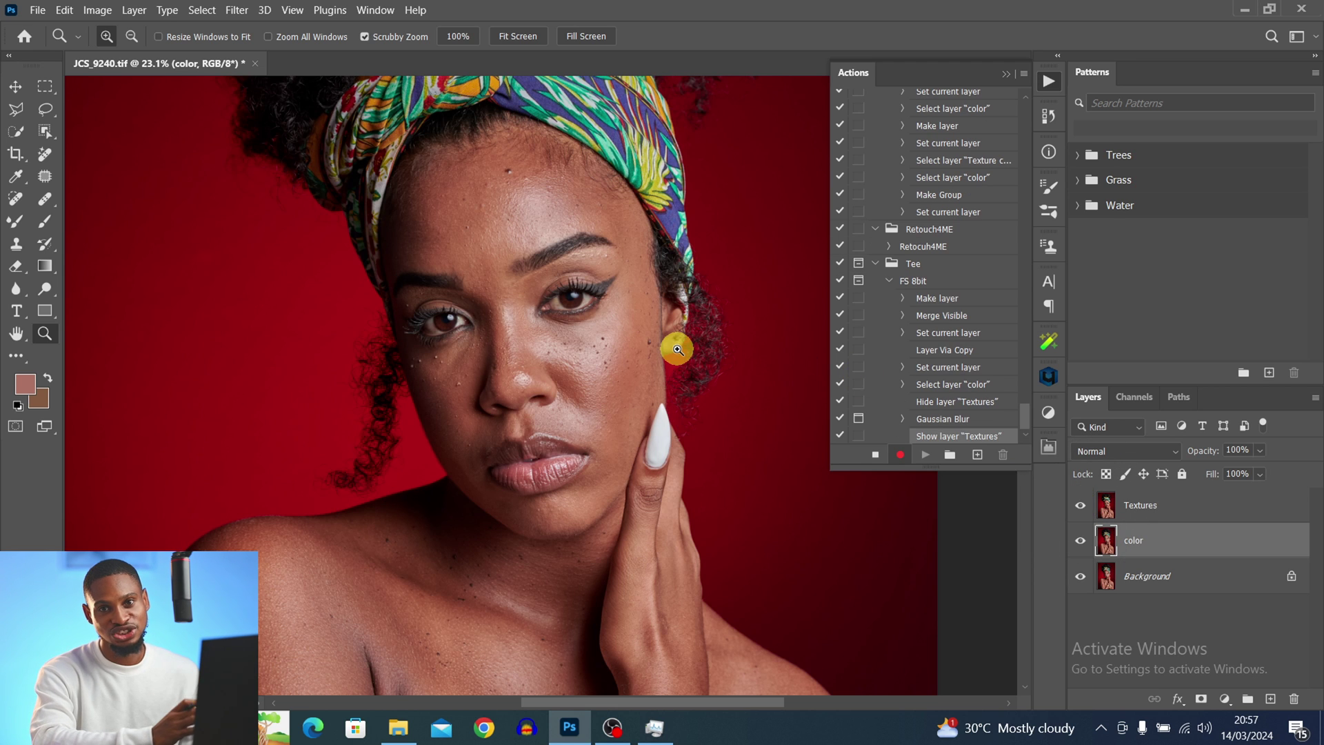
{"action": "left_click", "coordinate": [1147, 553]}
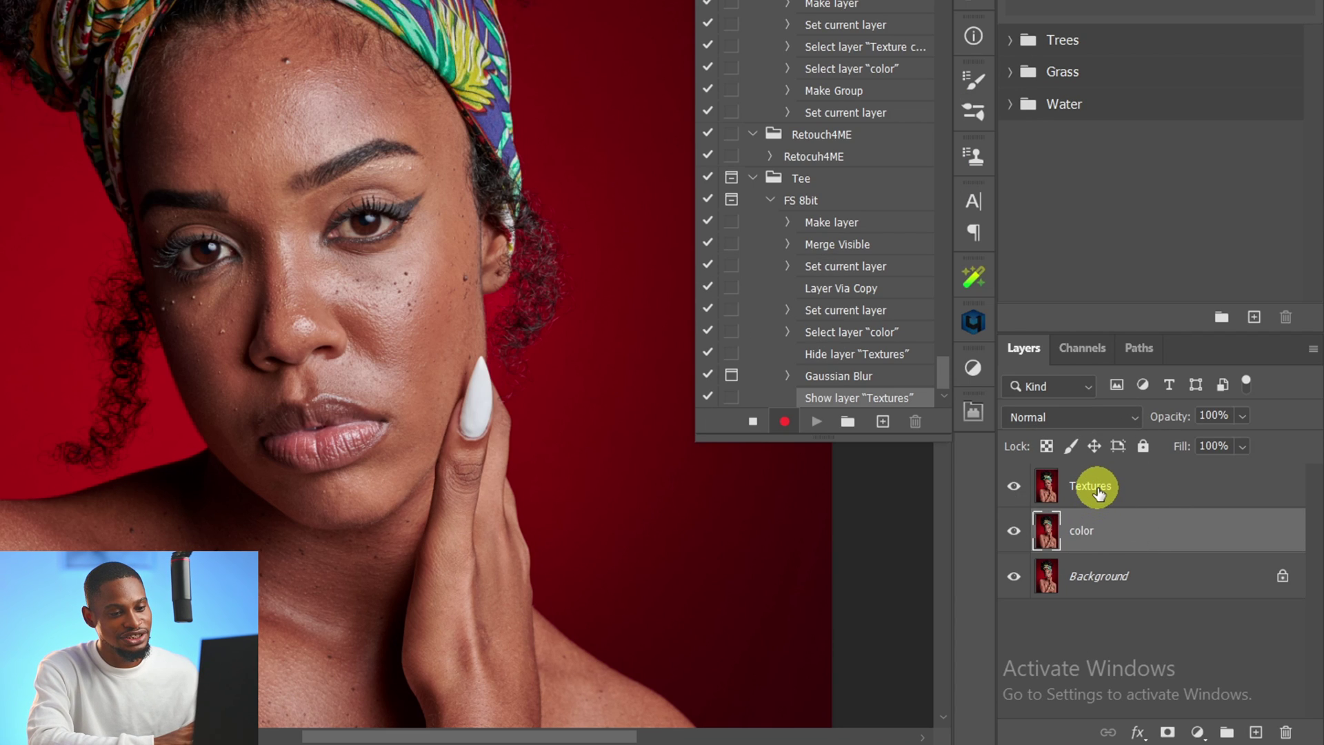
{"action": "left_click", "coordinate": [1097, 491]}
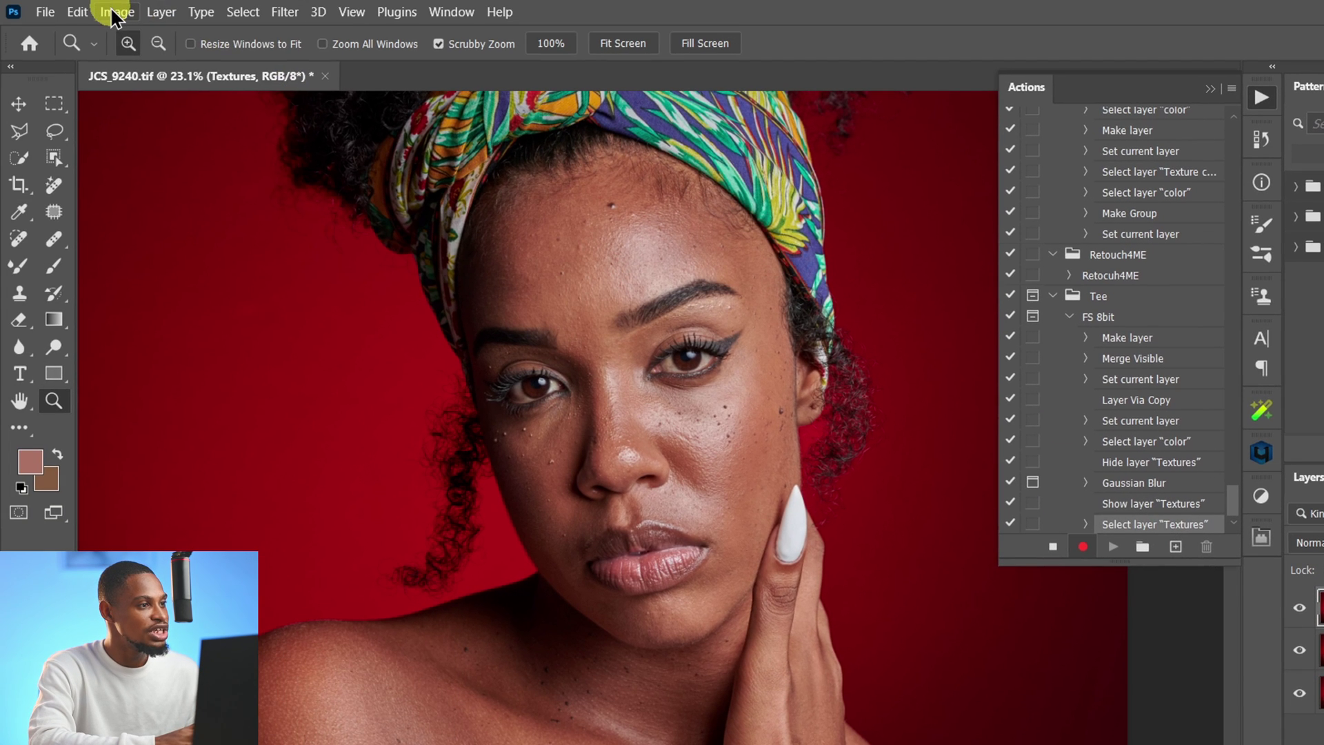
Step: Set up Apply Image on Textures with the color layer as source and Subtract blending
{"action": "left_click", "coordinate": [116, 12]}
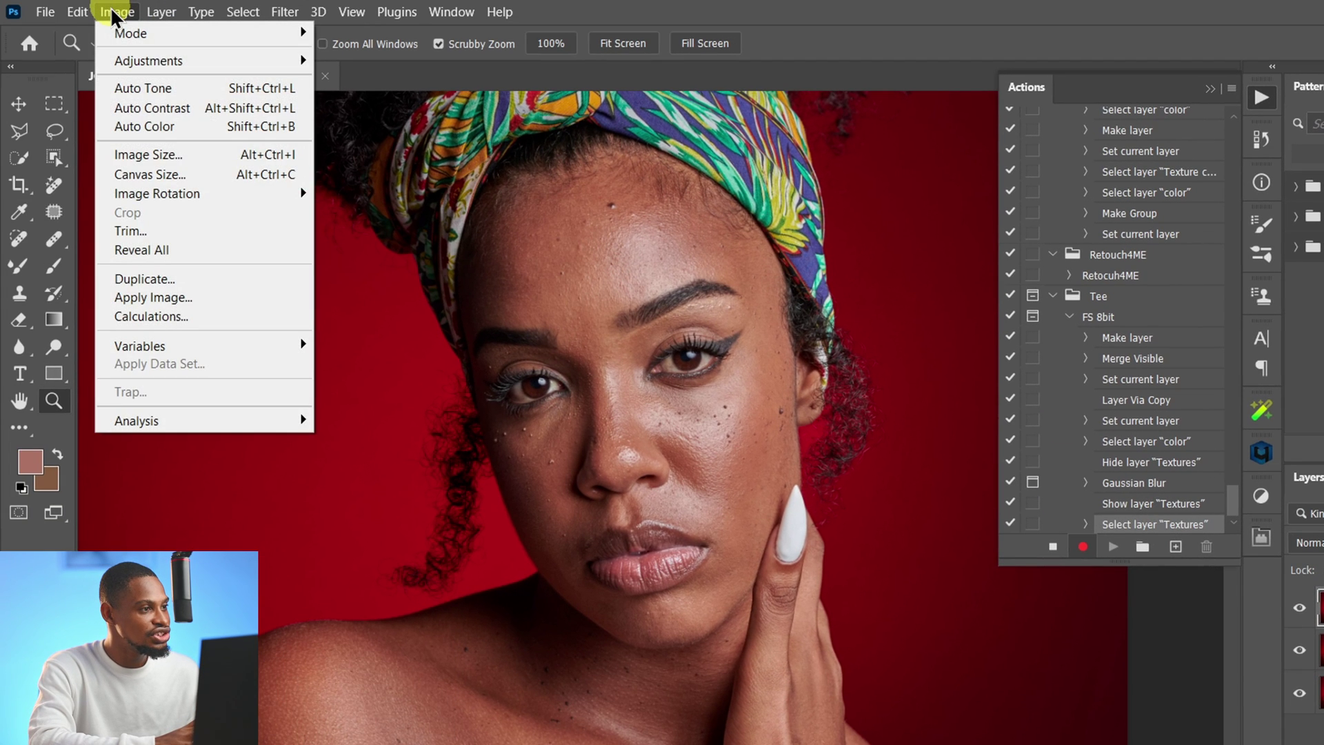
{"action": "left_click", "coordinate": [144, 297]}
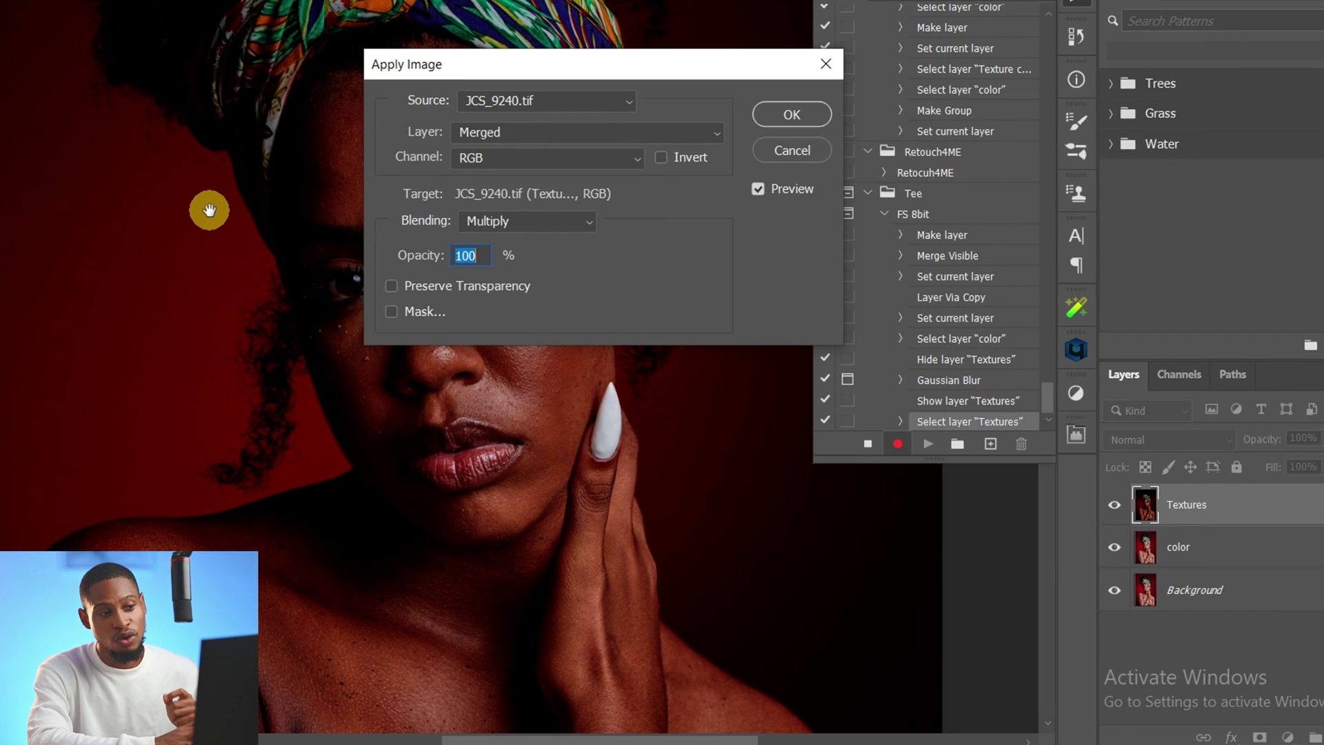
{"action": "left_click", "coordinate": [546, 222]}
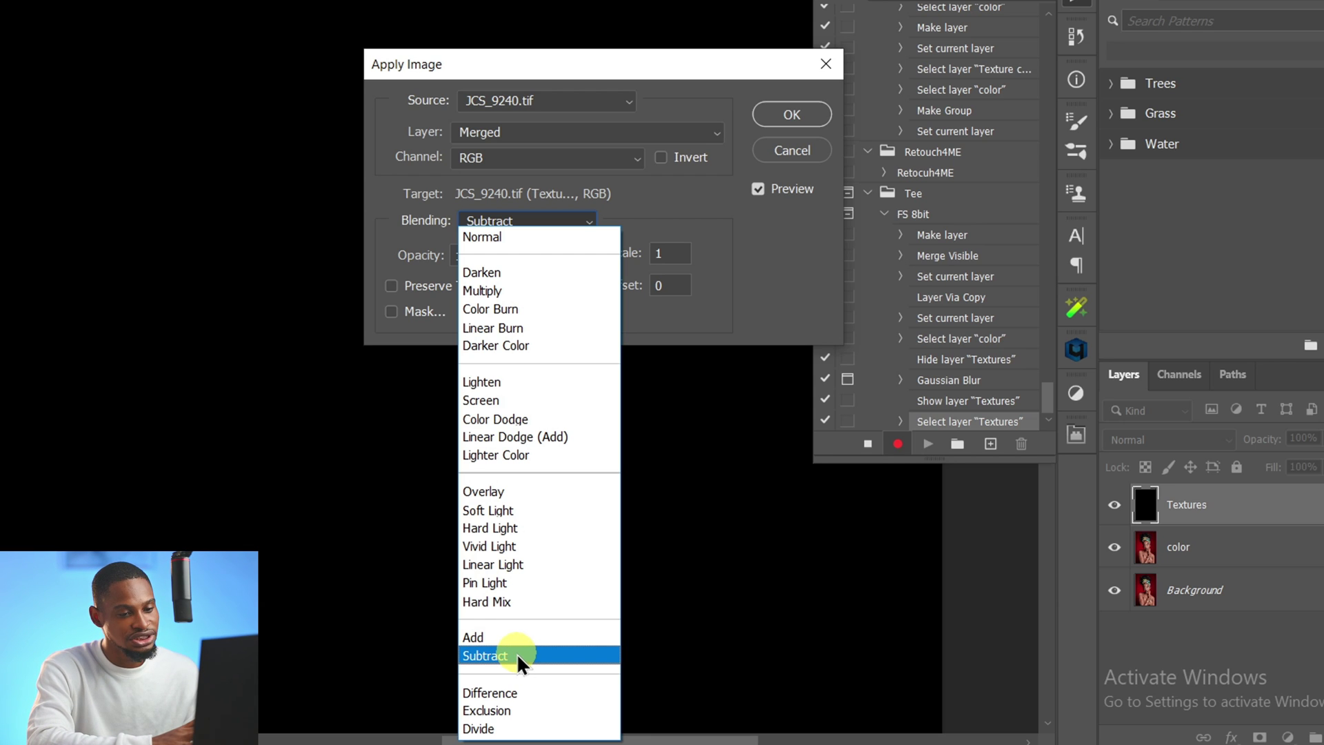
{"action": "left_click", "coordinate": [515, 655]}
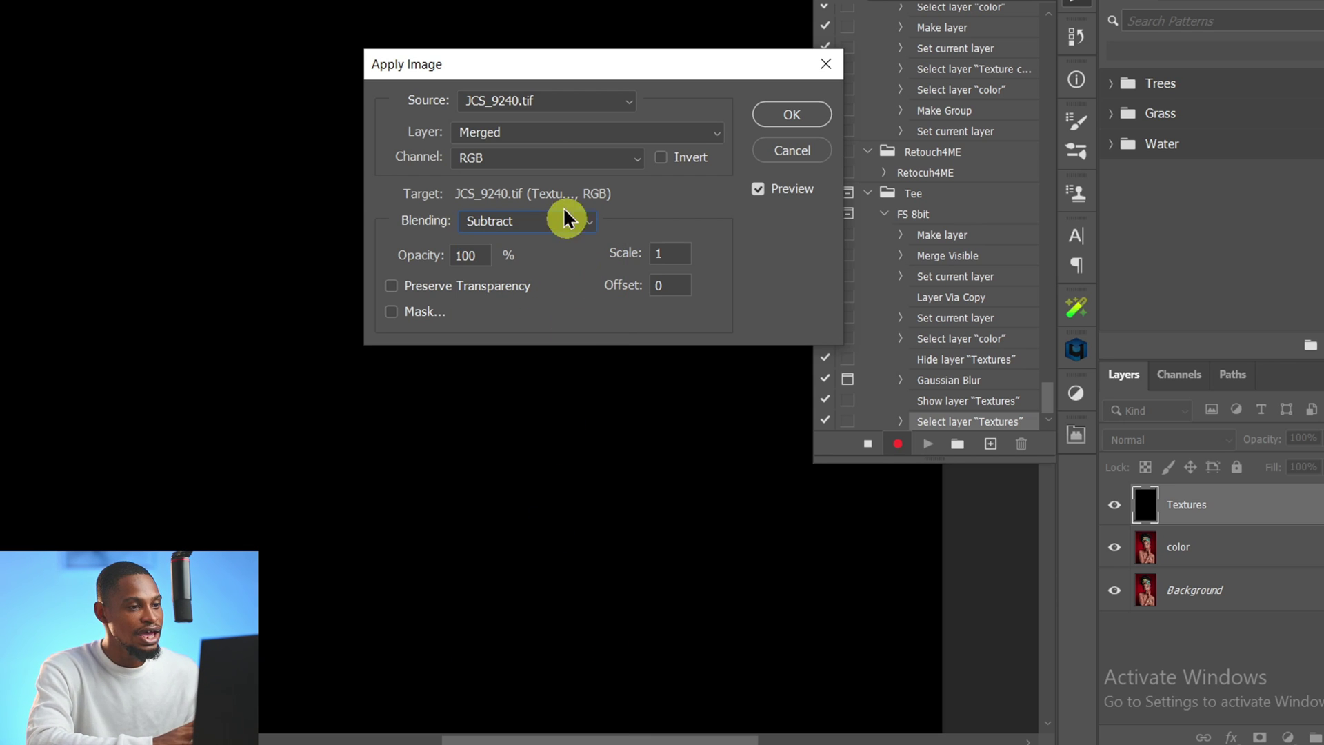
{"action": "left_click", "coordinate": [518, 129]}
{"action": "left_click", "coordinate": [487, 207]}
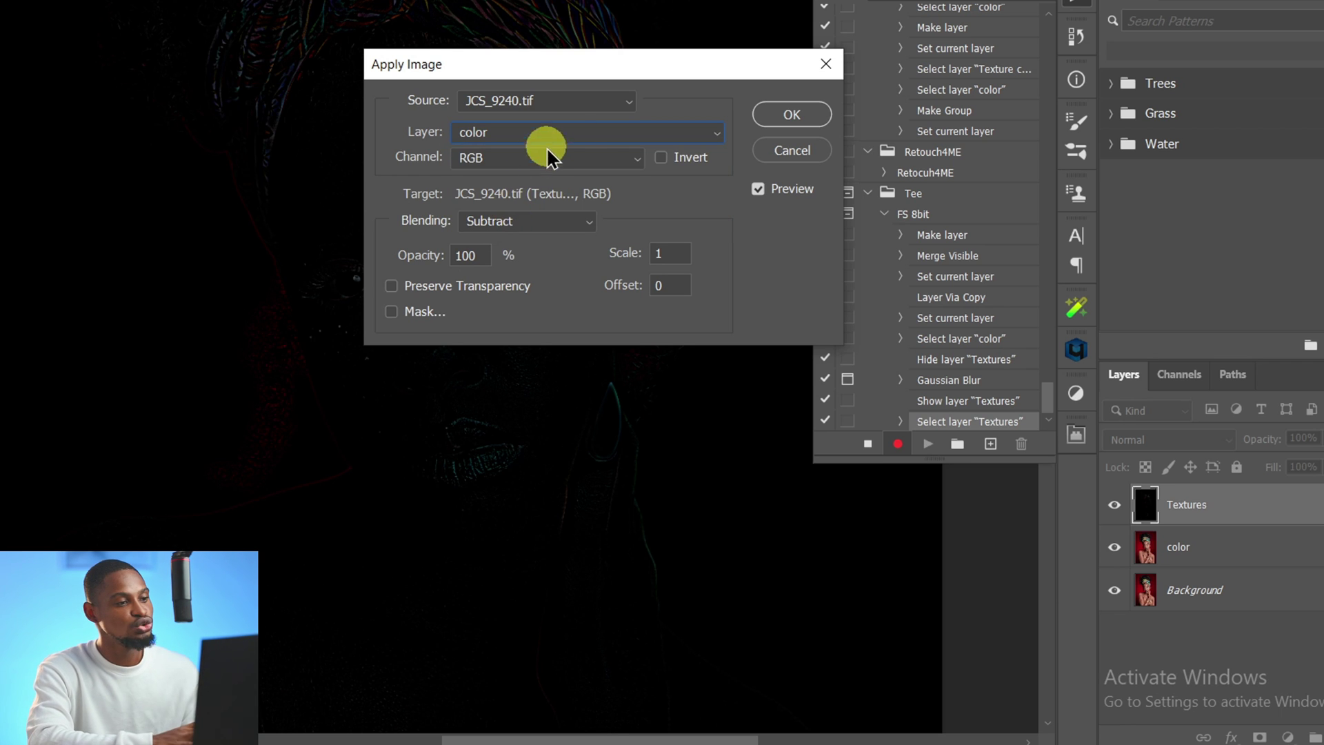
Step: Apply Image to Textures using Subtract blending with Scale 2 and Offset 128
{"action": "left_click", "coordinate": [583, 131]}
{"action": "left_click", "coordinate": [496, 211]}
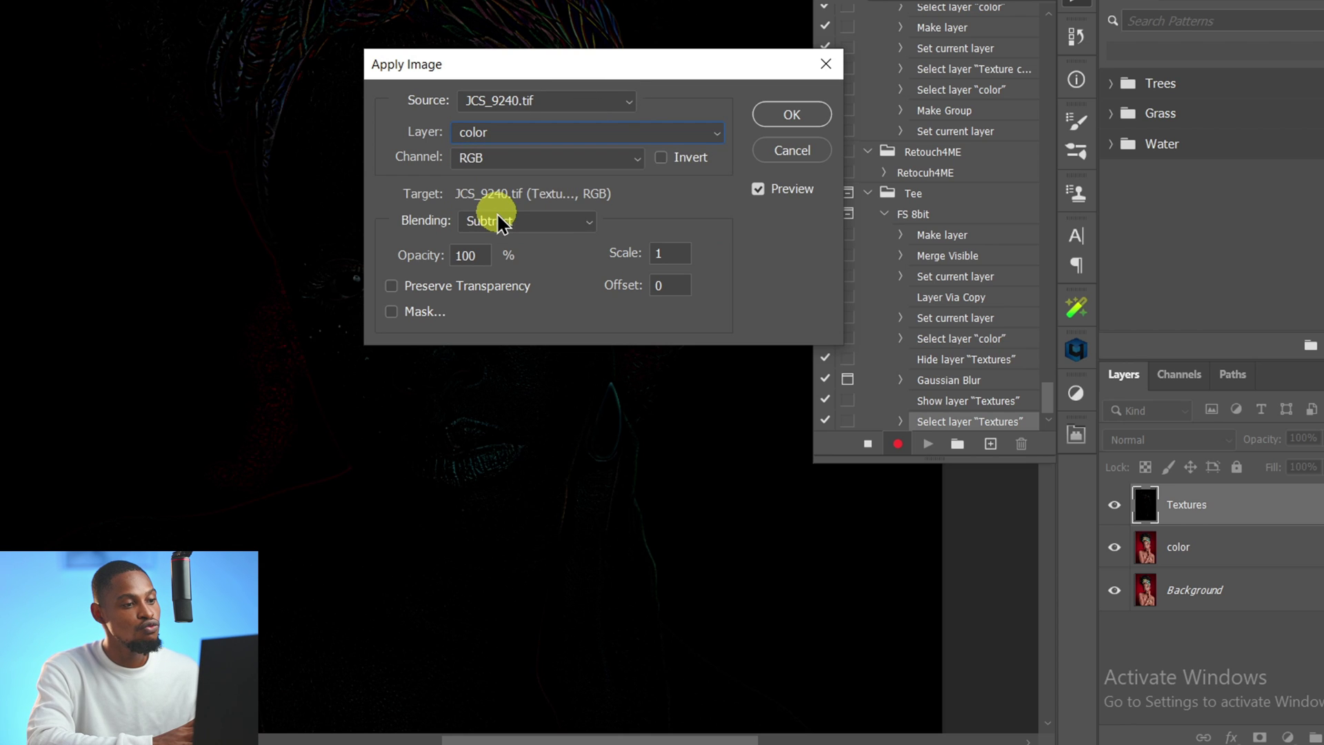
{"action": "double_click", "coordinate": [674, 253]}
{"action": "type", "text": "2"}
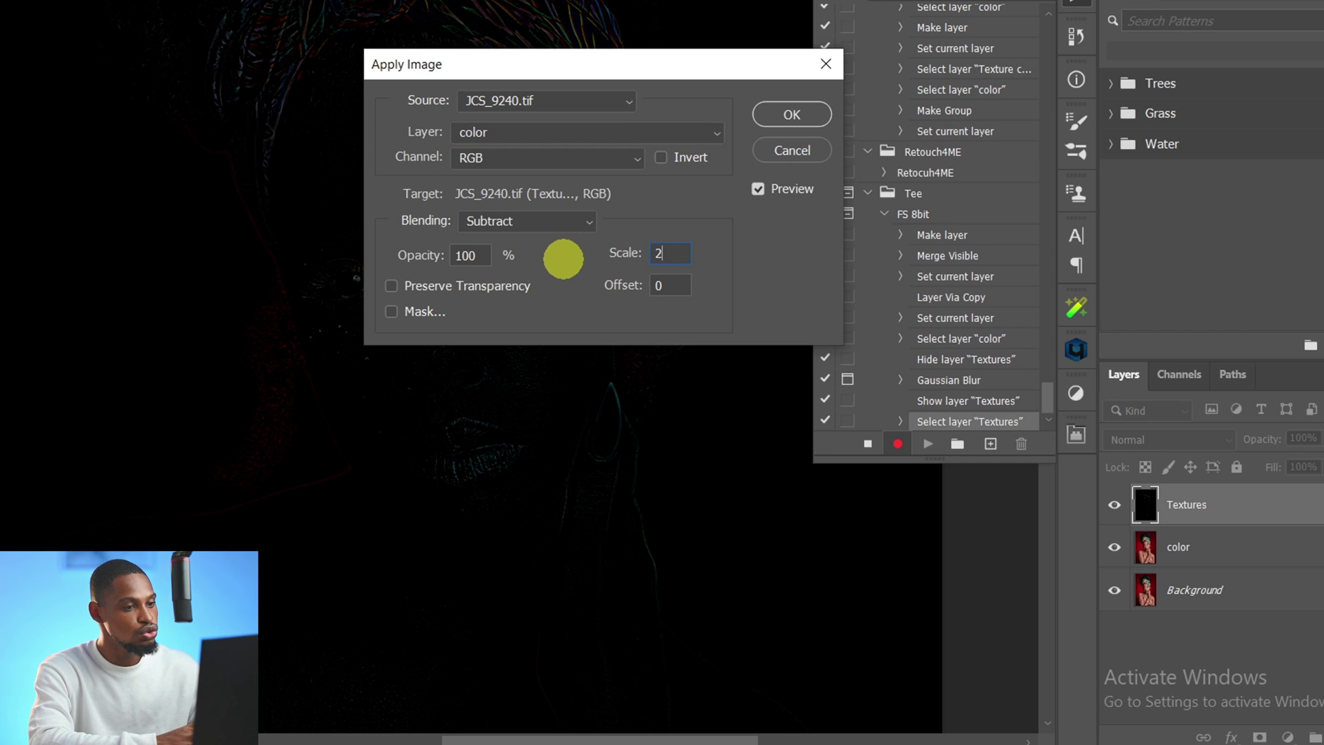
{"action": "key", "text": "Tab"}
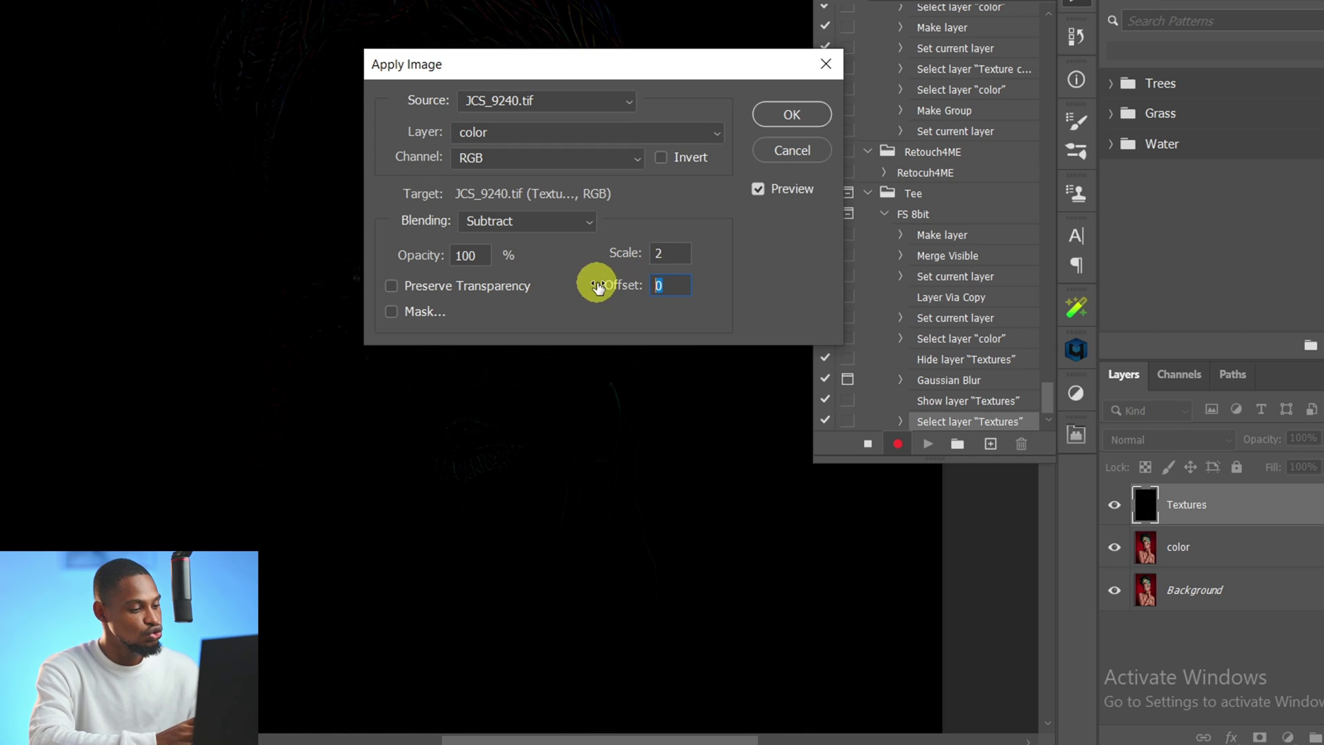
{"action": "type", "text": "128"}
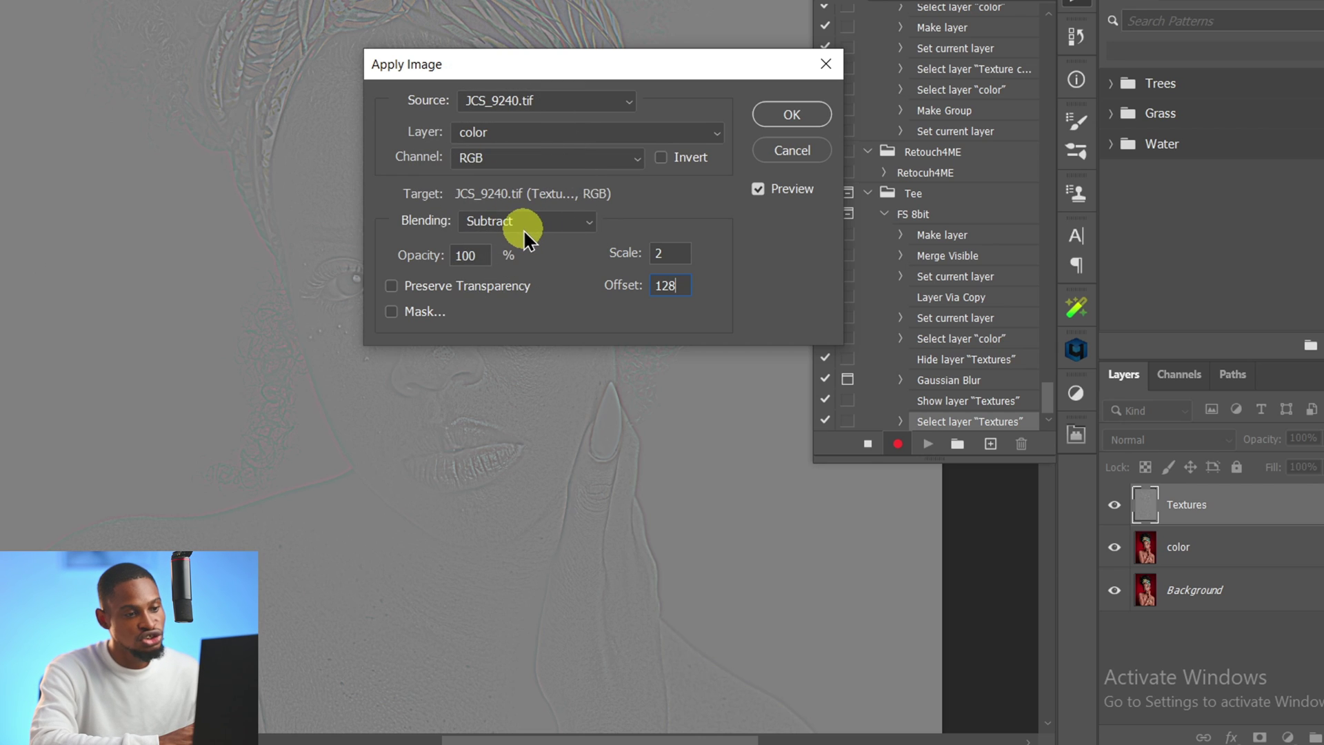
{"action": "left_click", "coordinate": [647, 284]}
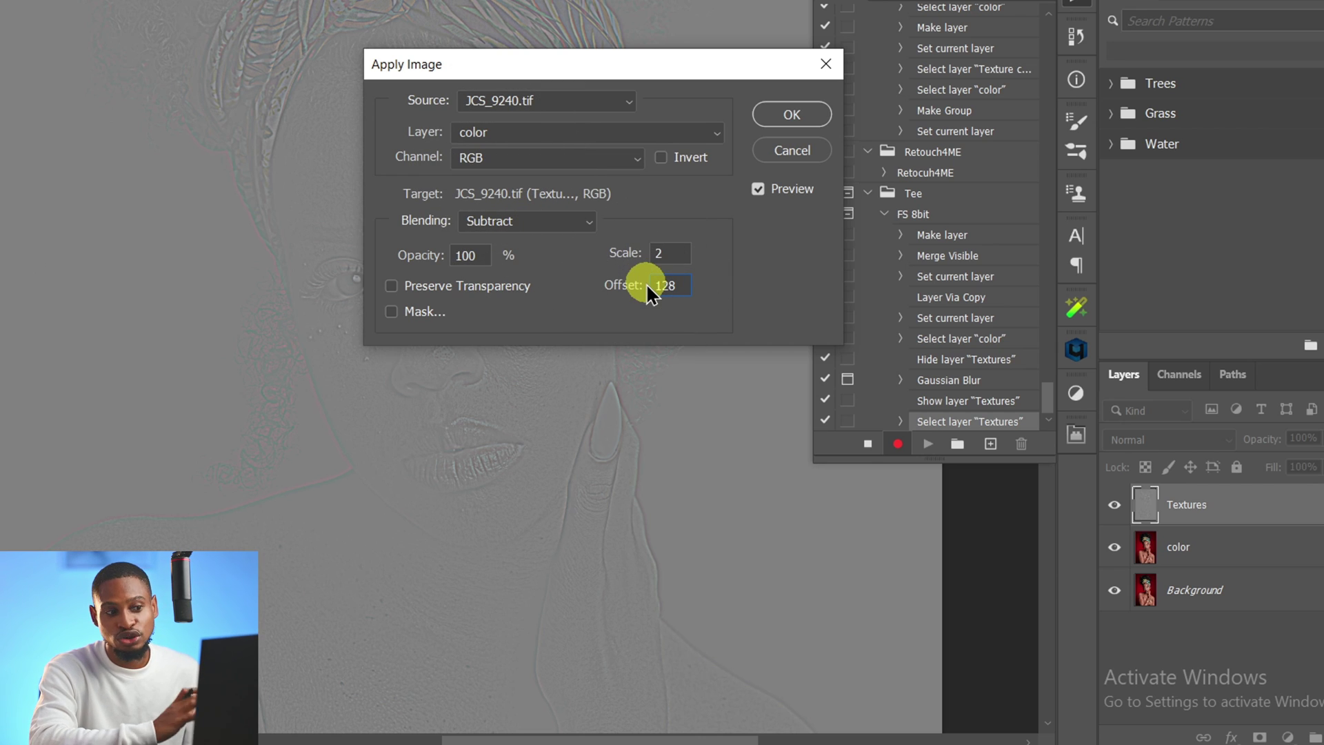
{"action": "left_click", "coordinate": [667, 254]}
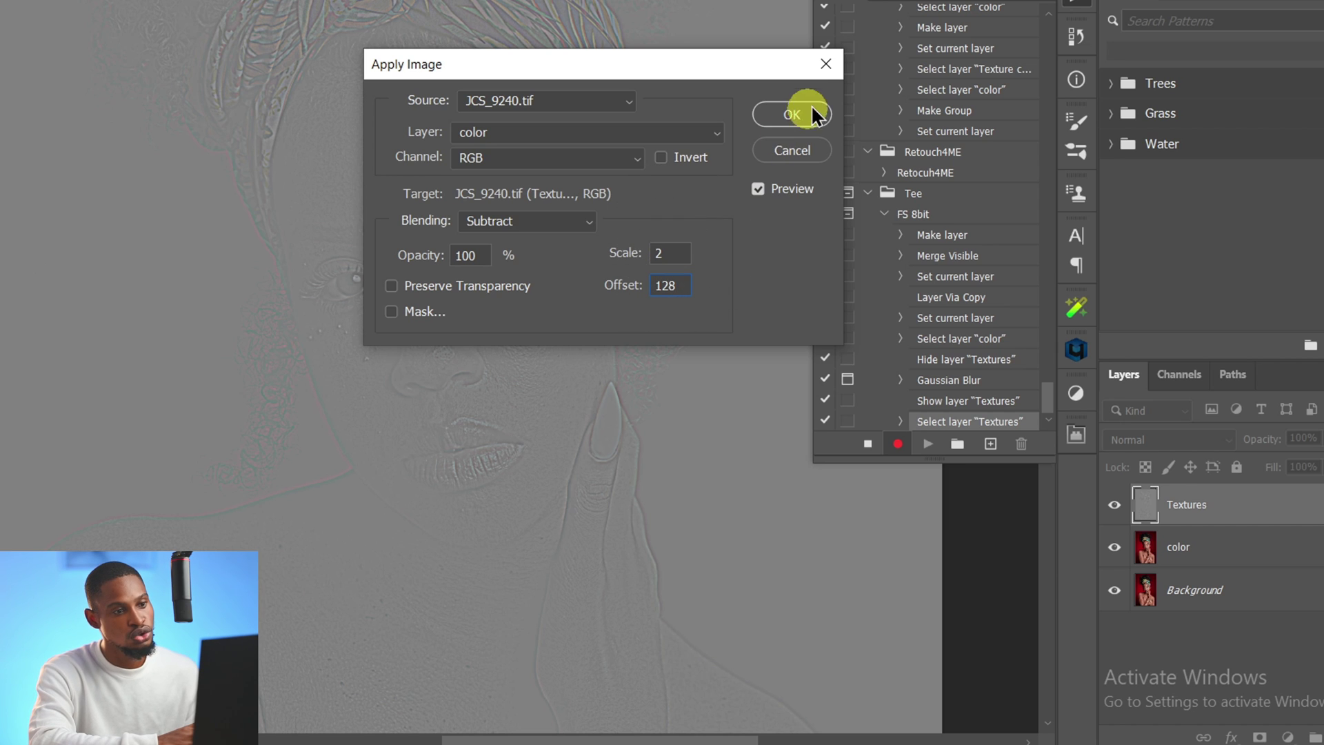
{"action": "left_click", "coordinate": [791, 113]}
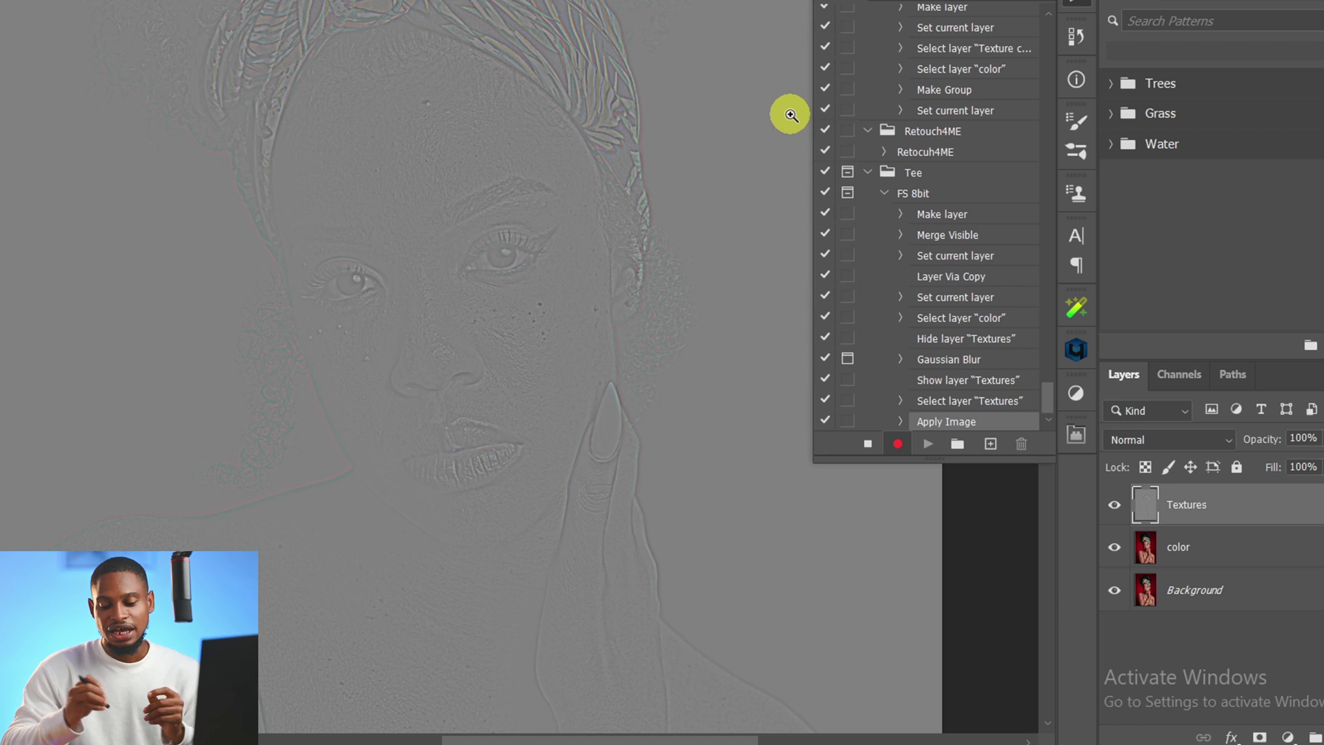
Step: Set the Textures layer to Linear Light, inspect the face detail, and keep Textures active
{"action": "left_click_drag", "start_coordinate": [596, 302], "coordinate": [544, 250]}
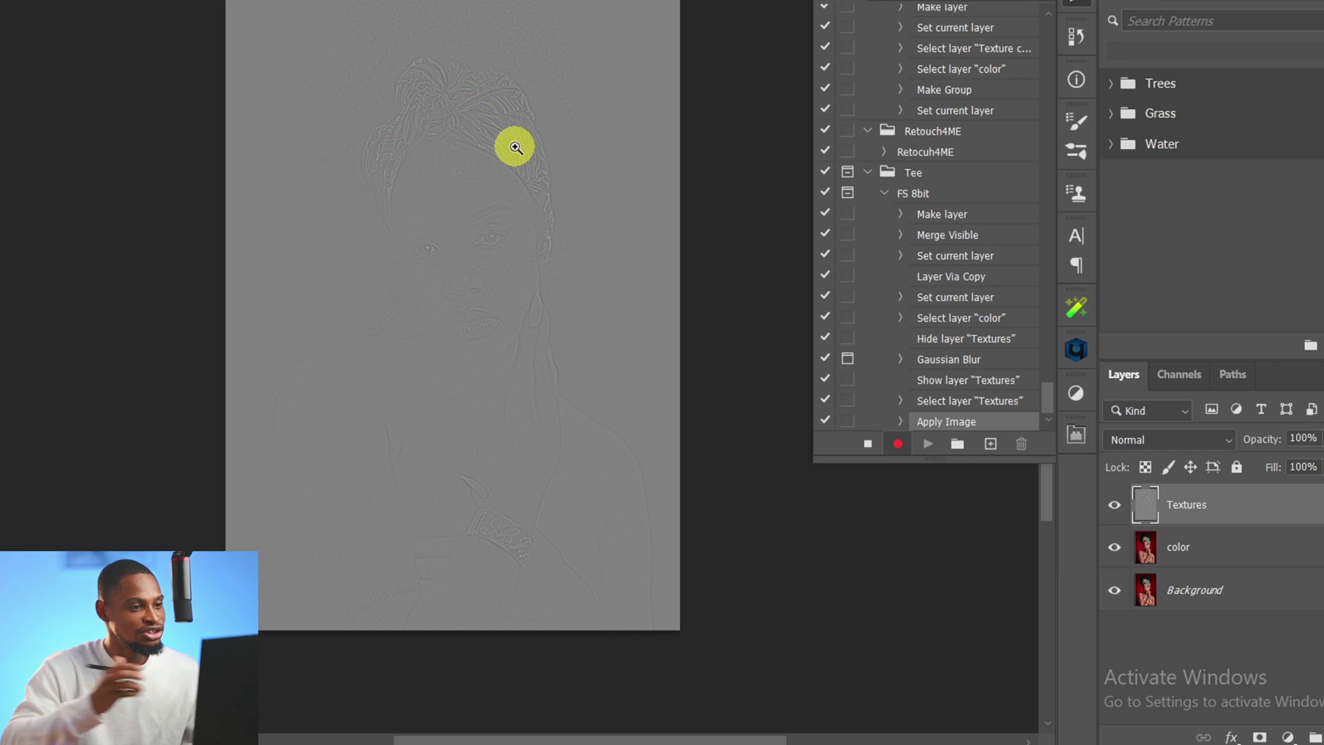
{"action": "left_click", "coordinate": [1168, 438]}
{"action": "left_click", "coordinate": [1156, 508]}
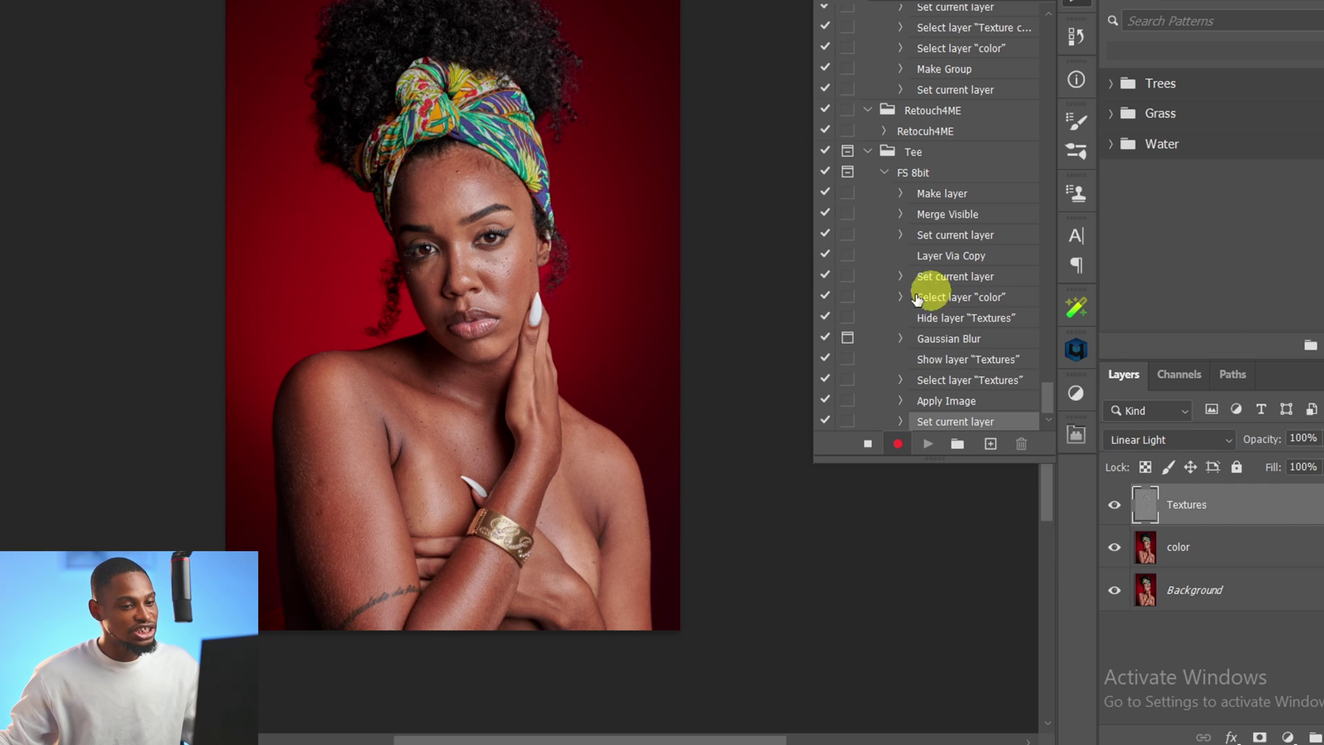
{"action": "left_click_drag", "start_coordinate": [475, 226], "coordinate": [590, 223]}
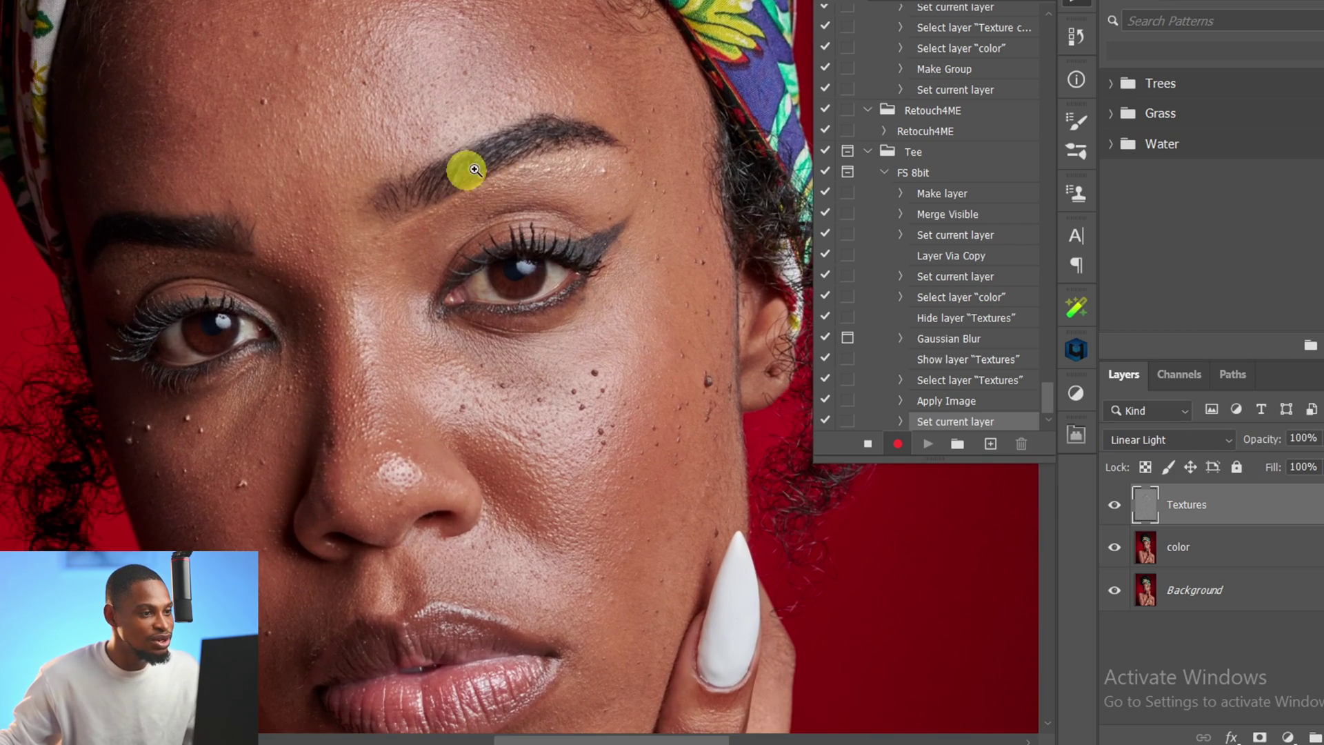
{"action": "left_click", "coordinate": [514, 163], "text": "alt"}
{"action": "left_click", "coordinate": [569, 283]}
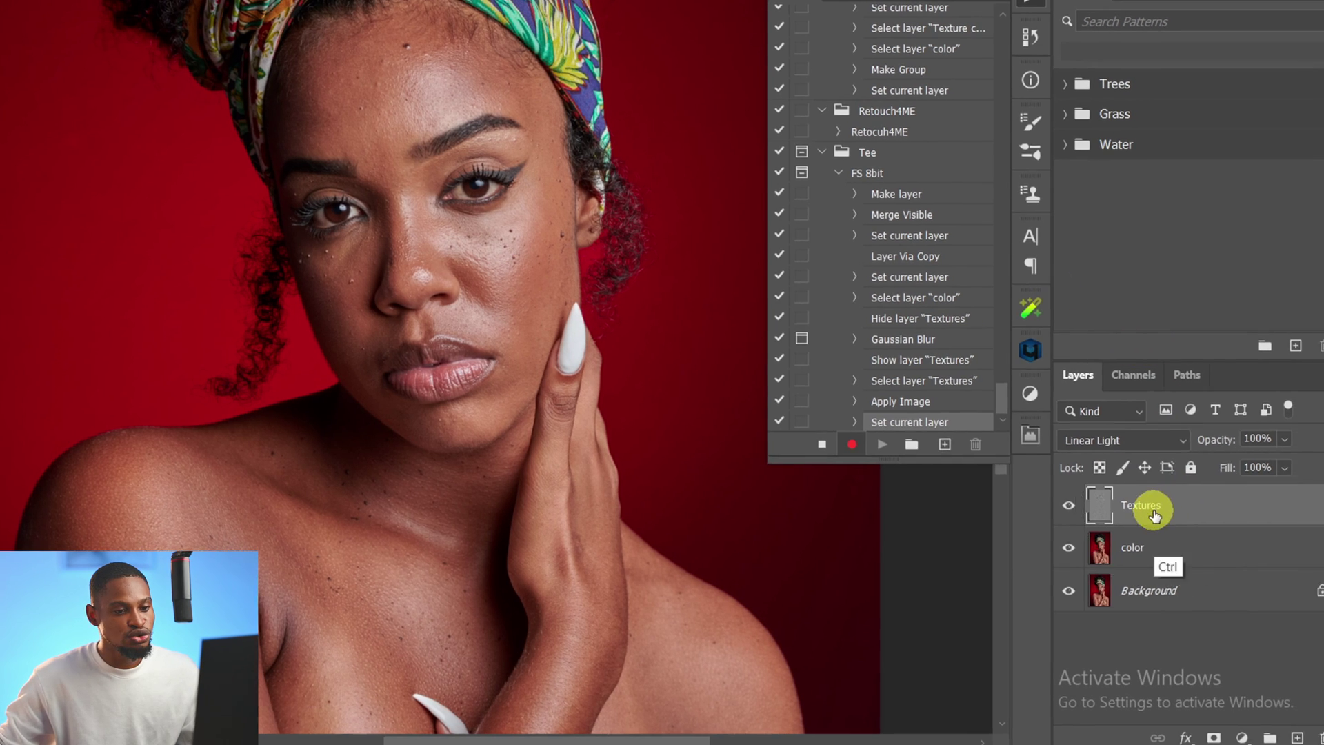
{"action": "left_click", "coordinate": [1195, 511], "text": "ctrl"}
{"action": "left_click", "coordinate": [1061, 493], "text": "ctrl"}
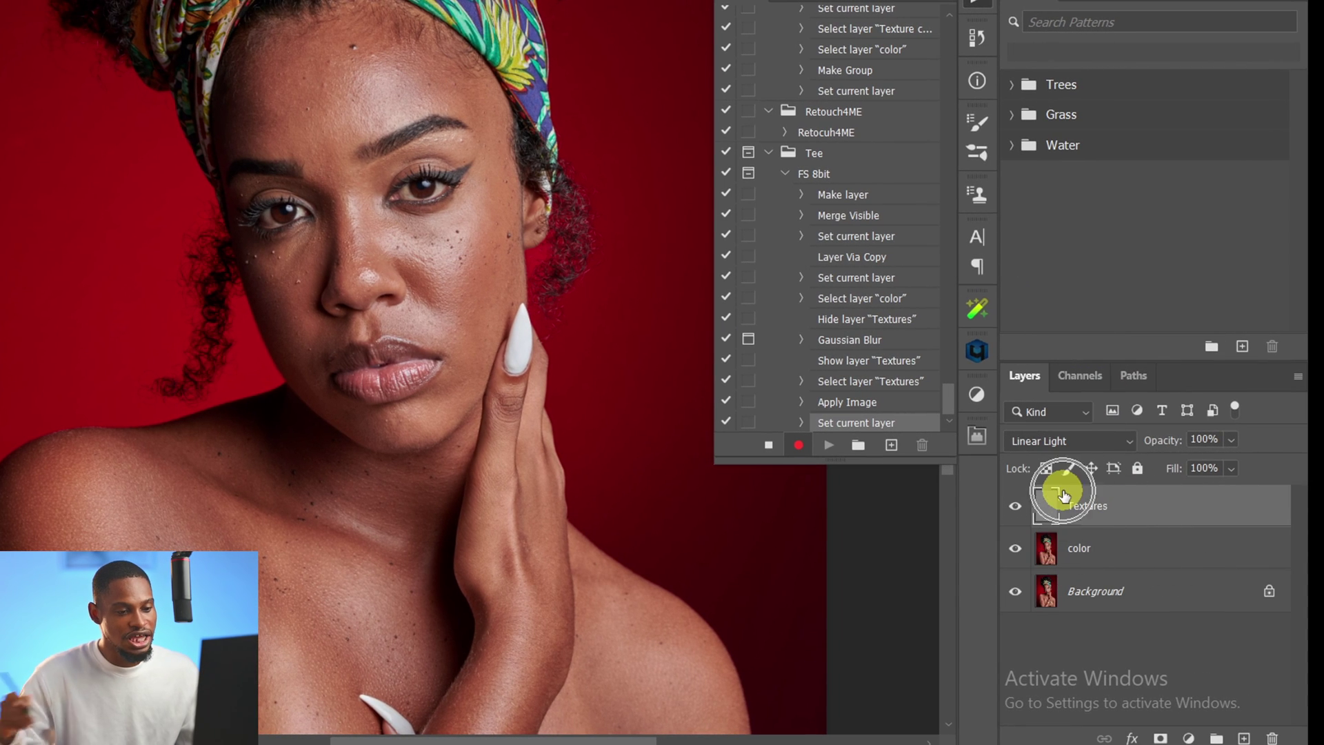
Step: Duplicate Textures and clip the Textures copy onto the Textures layer
{"action": "key", "text": "ctrl+j"}
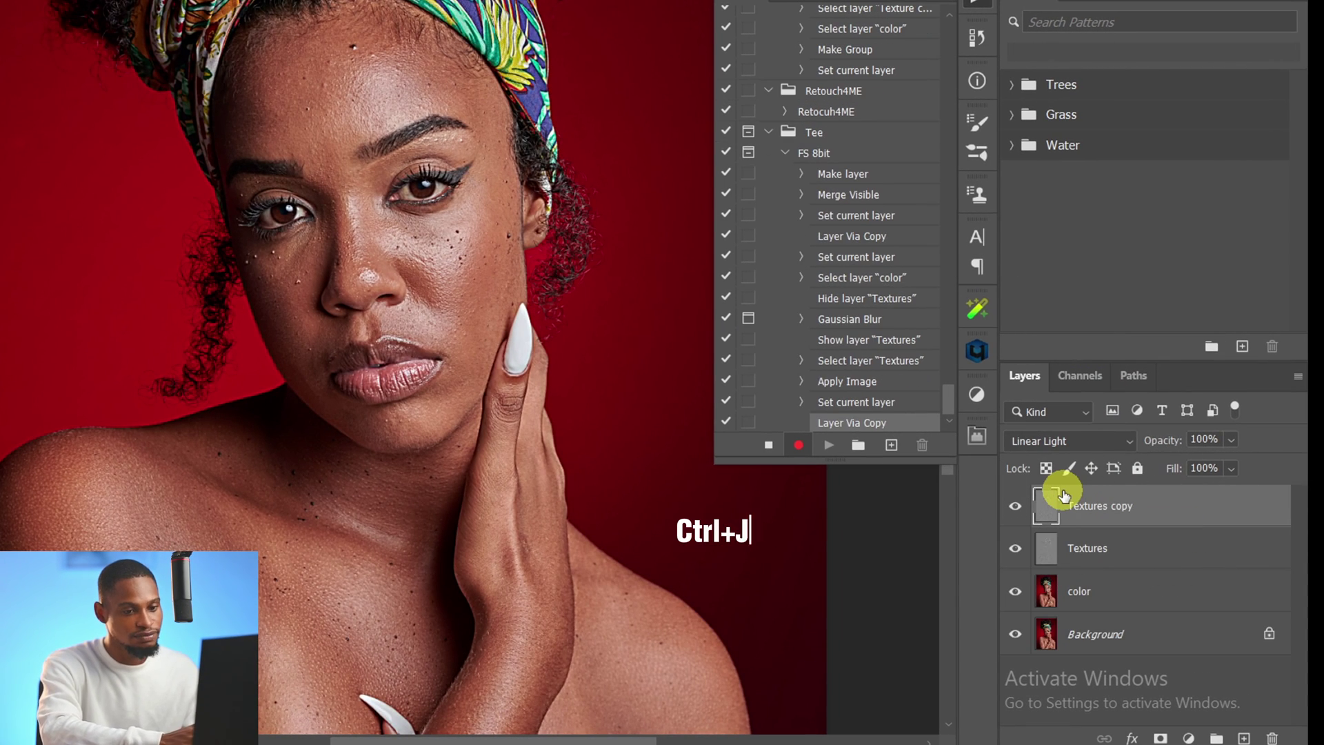
{"action": "left_click_drag", "start_coordinate": [422, 178], "coordinate": [343, 131]}
{"action": "left_click", "coordinate": [1089, 529]}
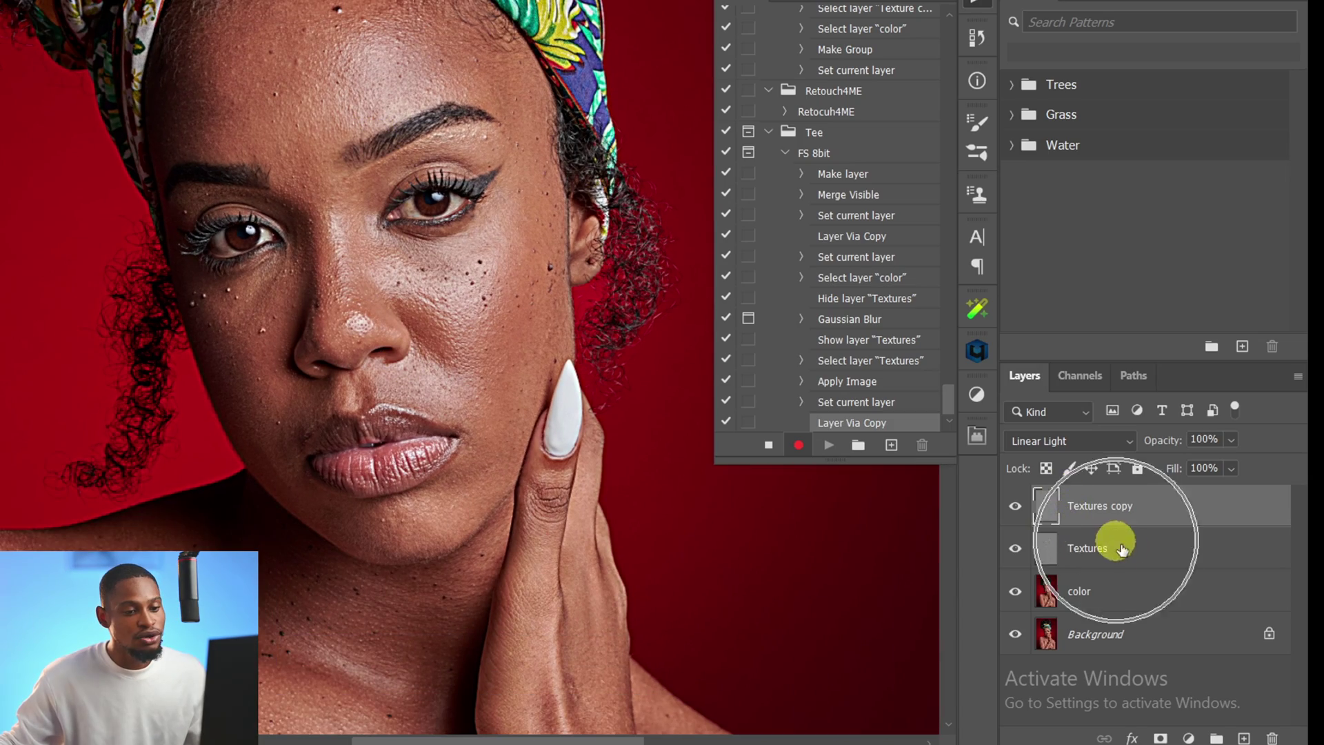
{"action": "key", "text": "alt"}
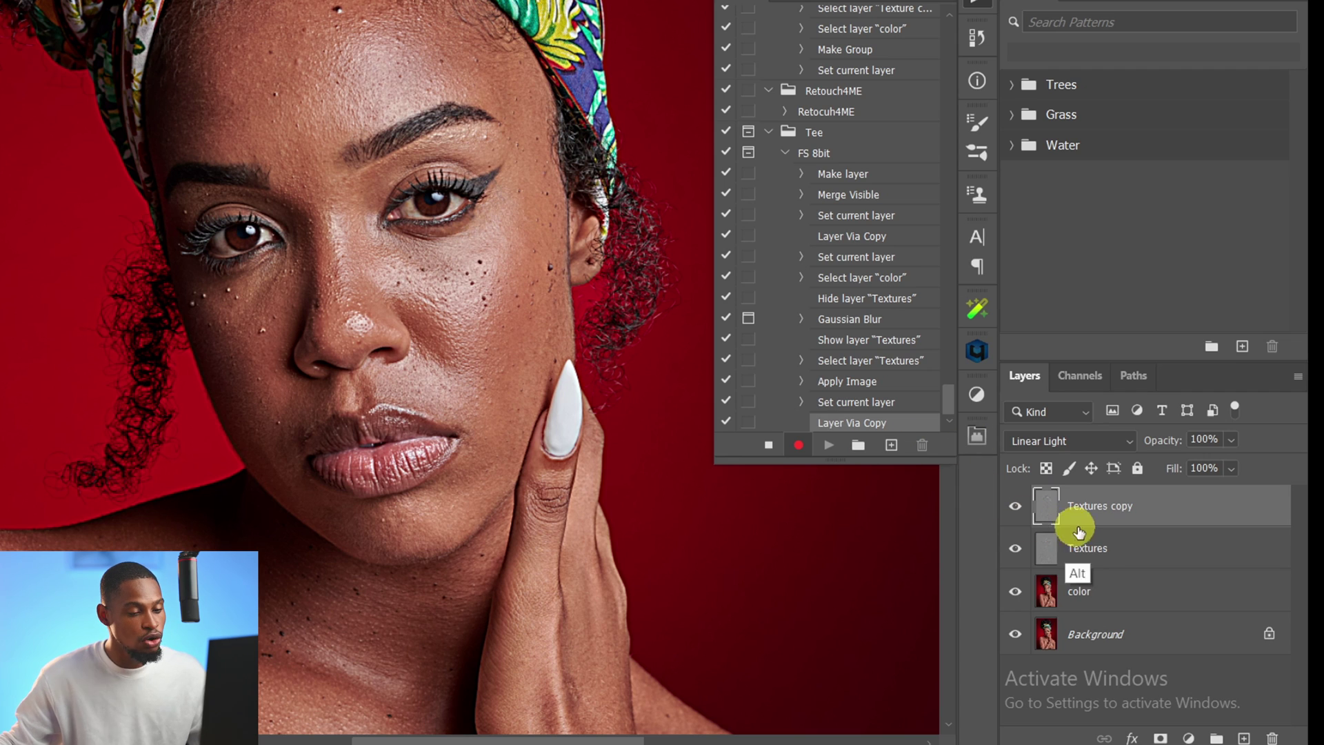
{"action": "left_click", "coordinate": [1117, 518], "text": "alt"}
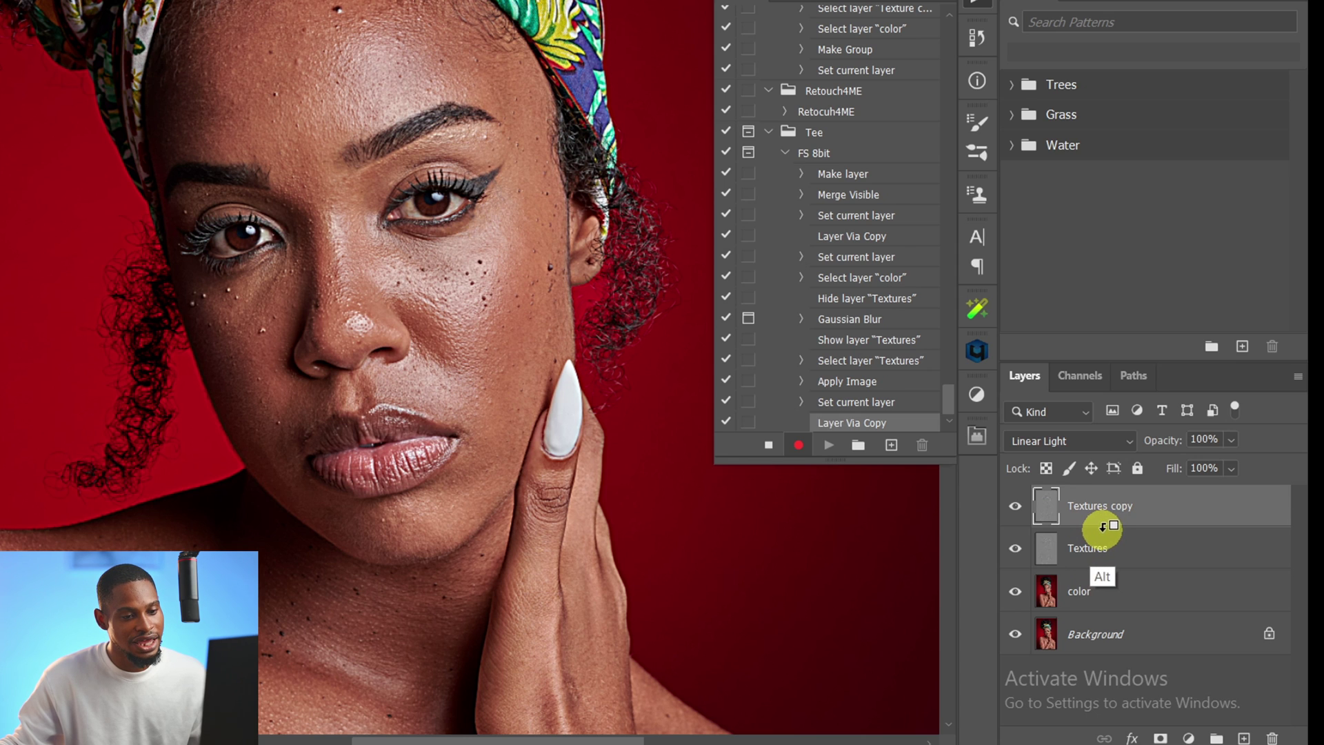
{"action": "left_click", "coordinate": [1106, 525], "text": "alt"}
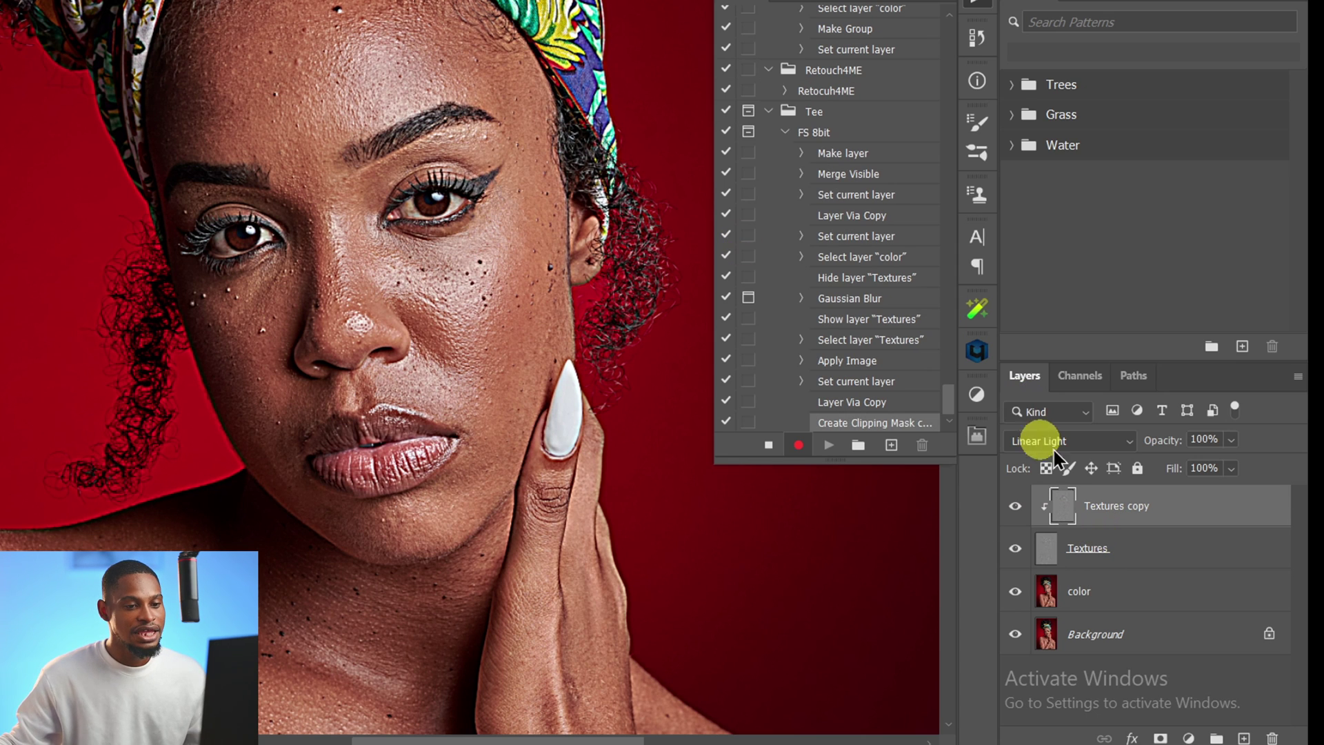
Step: Change the Textures copy blend mode to Normal
{"action": "left_click", "coordinate": [1128, 510], "text": "ctrl"}
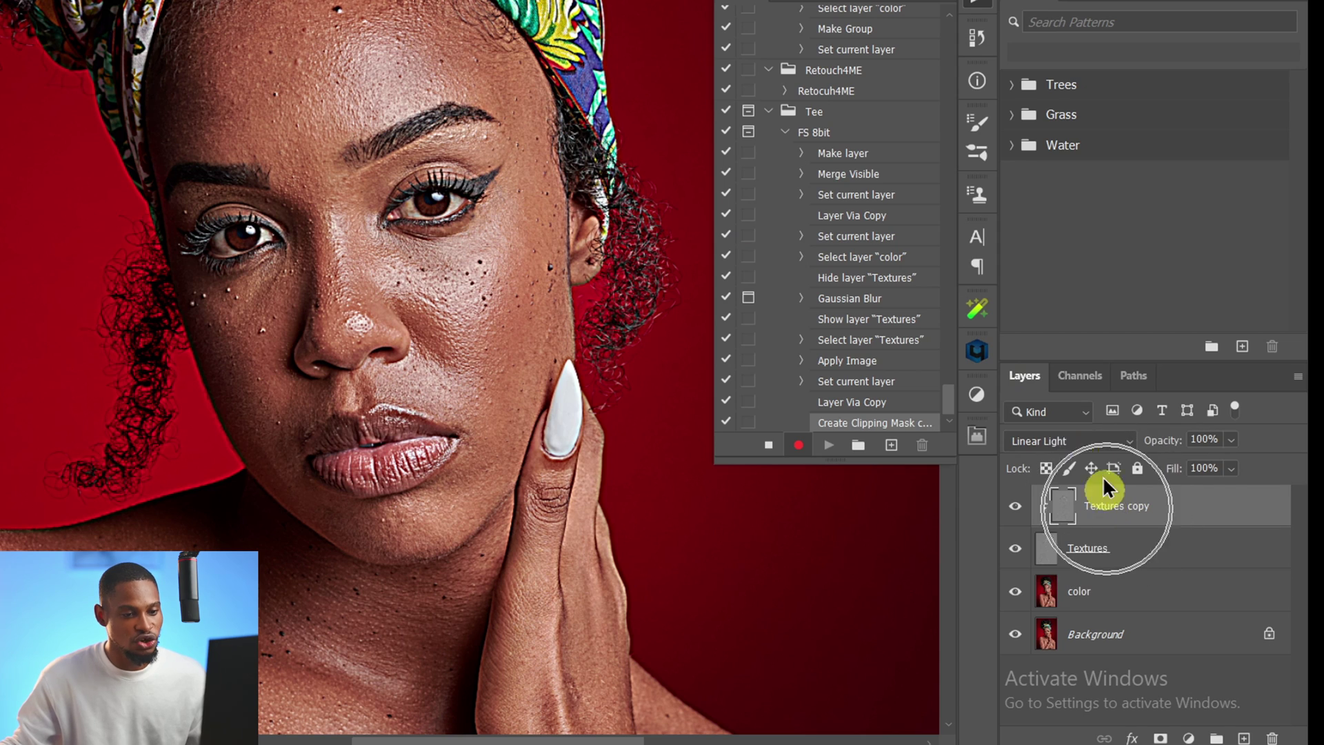
{"action": "left_click", "coordinate": [1068, 440]}
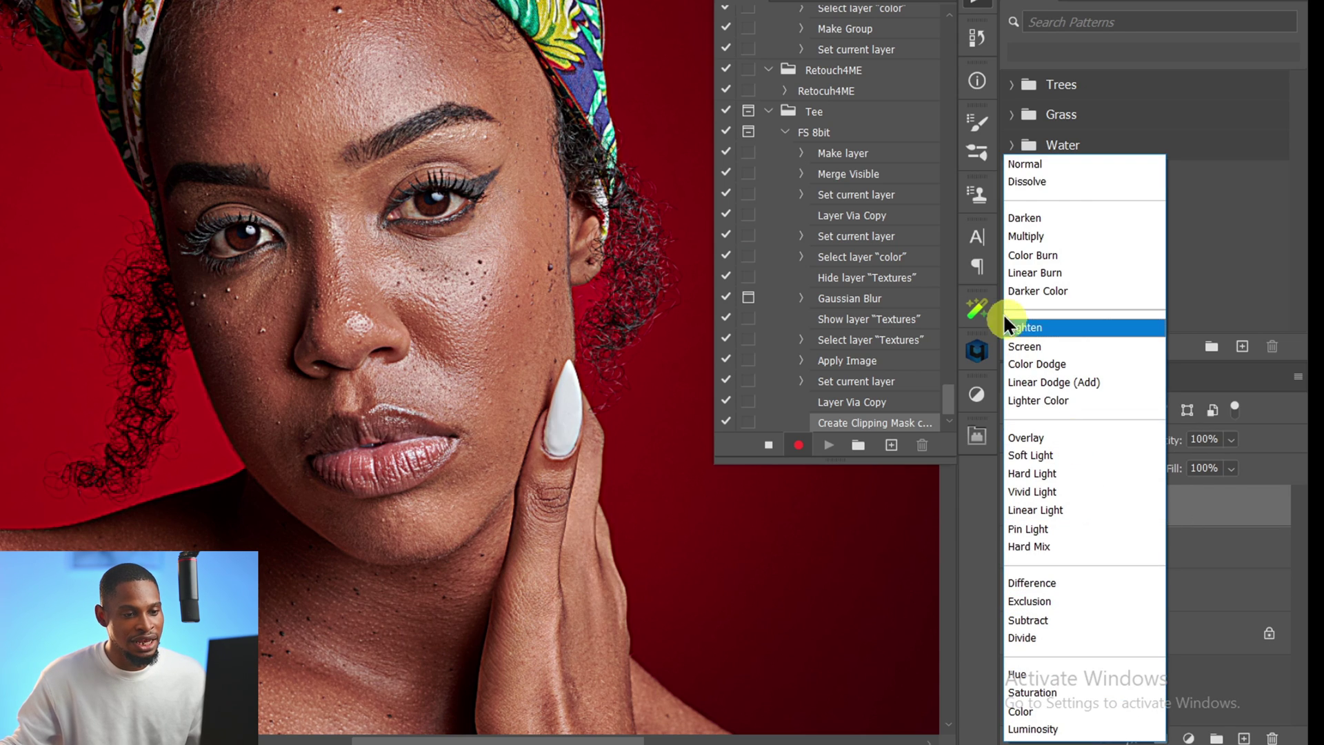
{"action": "left_click", "coordinate": [1041, 160]}
{"action": "left_click_drag", "start_coordinate": [386, 117], "coordinate": [355, 128]}
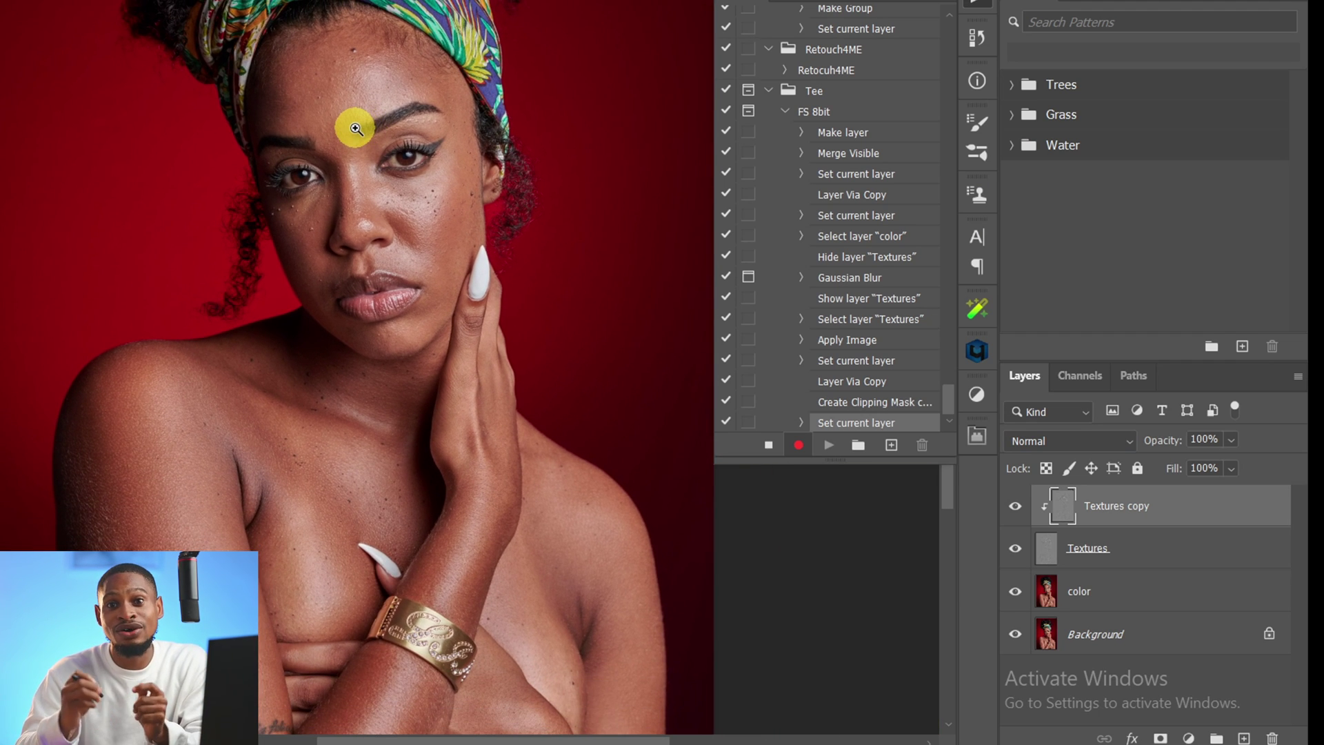
Step: Add a new empty layer above color and name it 'brush'
{"action": "left_click", "coordinate": [1080, 597]}
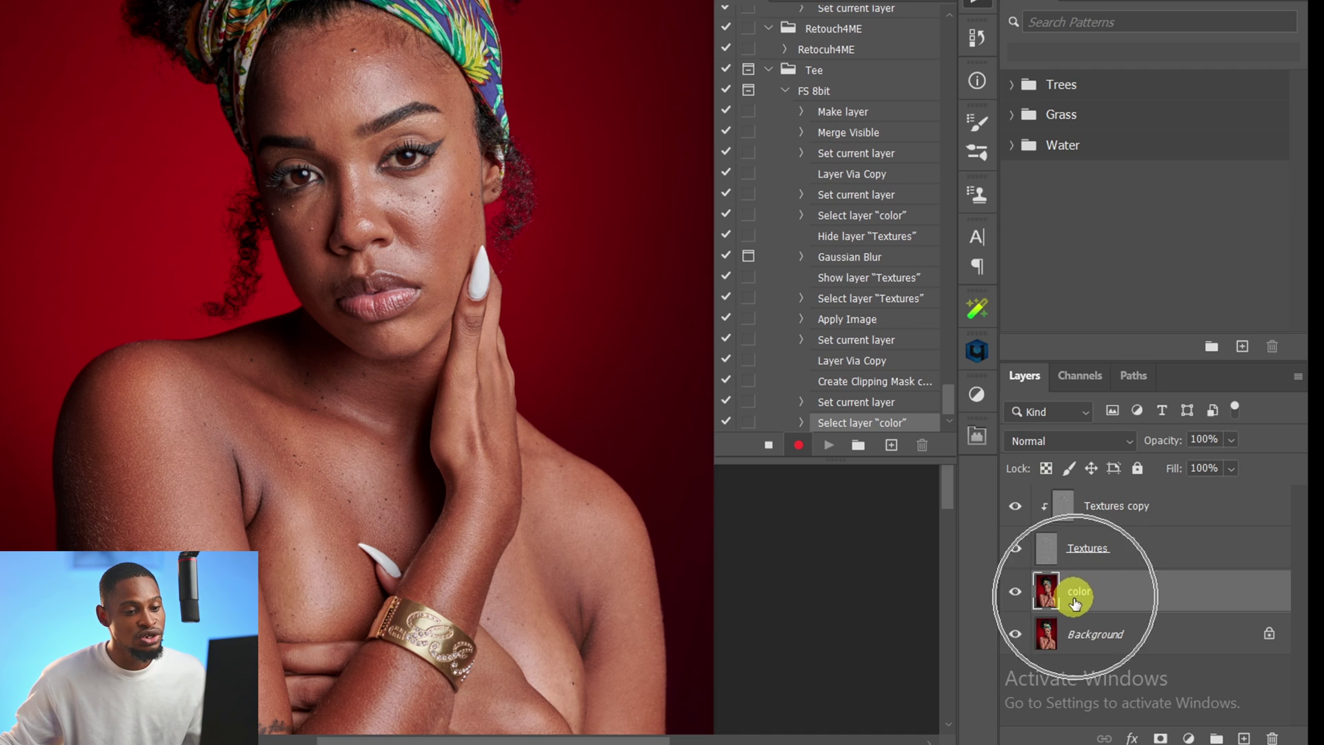
{"action": "left_click", "coordinate": [1245, 738]}
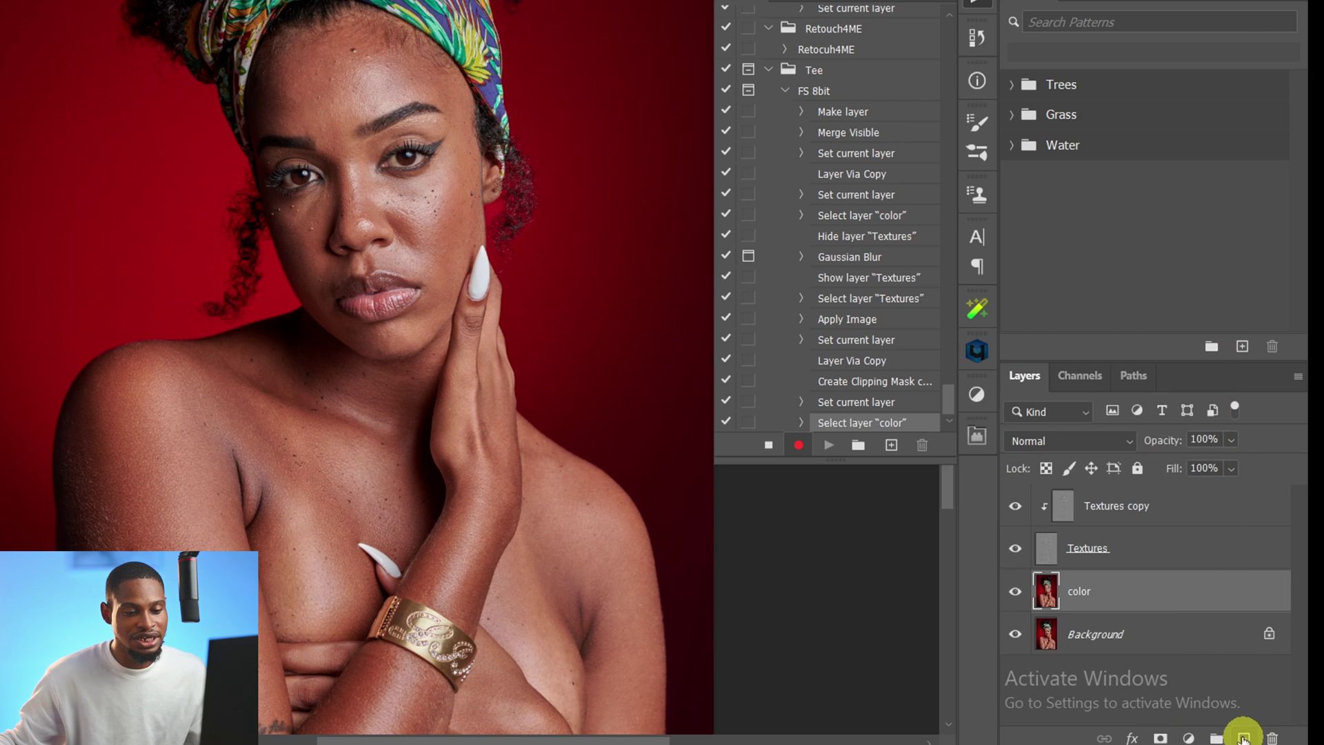
{"action": "left_click", "coordinate": [1245, 738]}
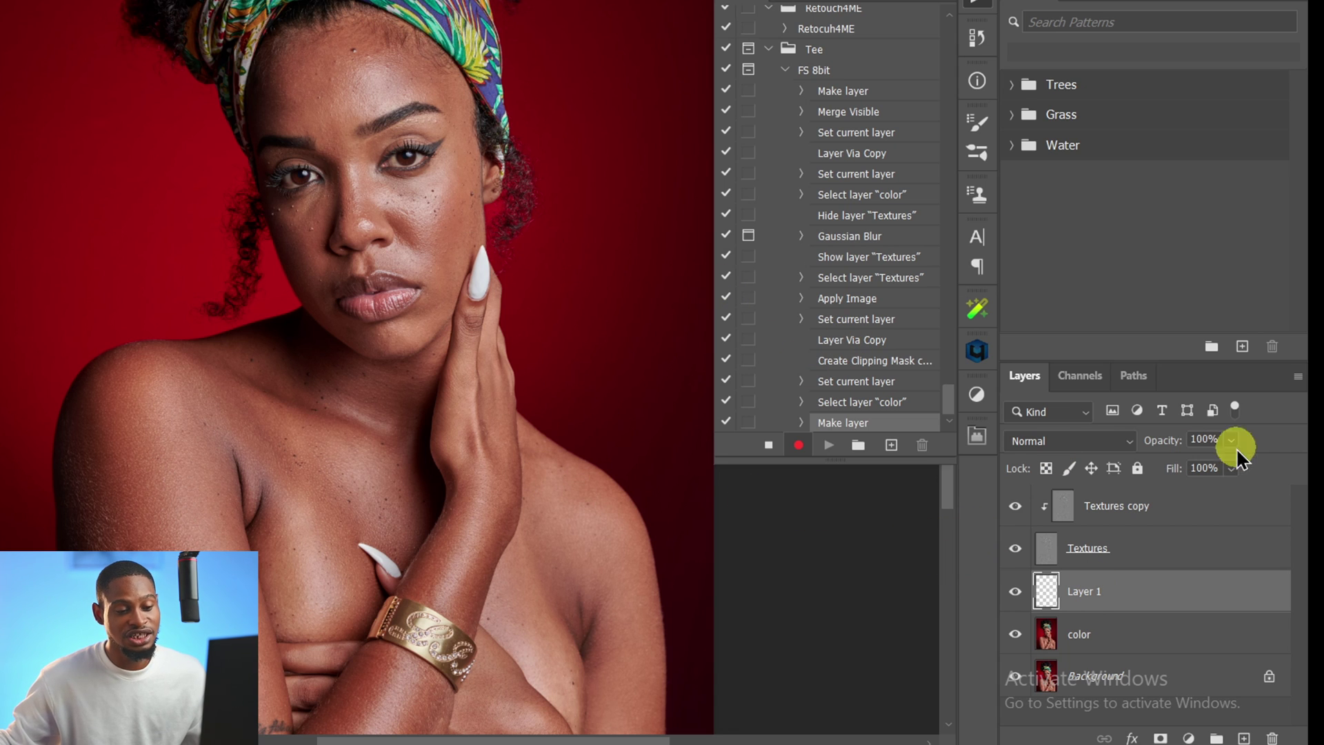
{"action": "left_click", "coordinate": [1037, 569]}
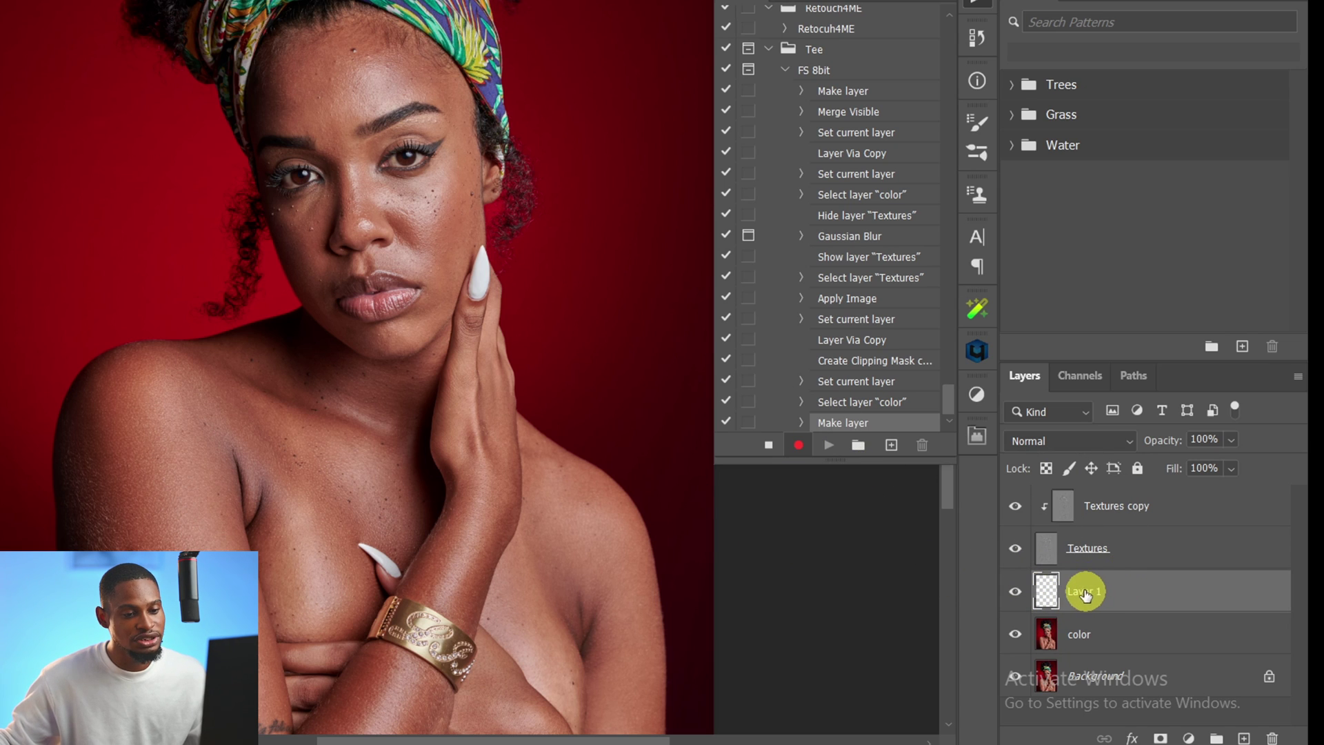
{"action": "double_click", "coordinate": [1084, 591]}
{"action": "type", "text": "bru"}
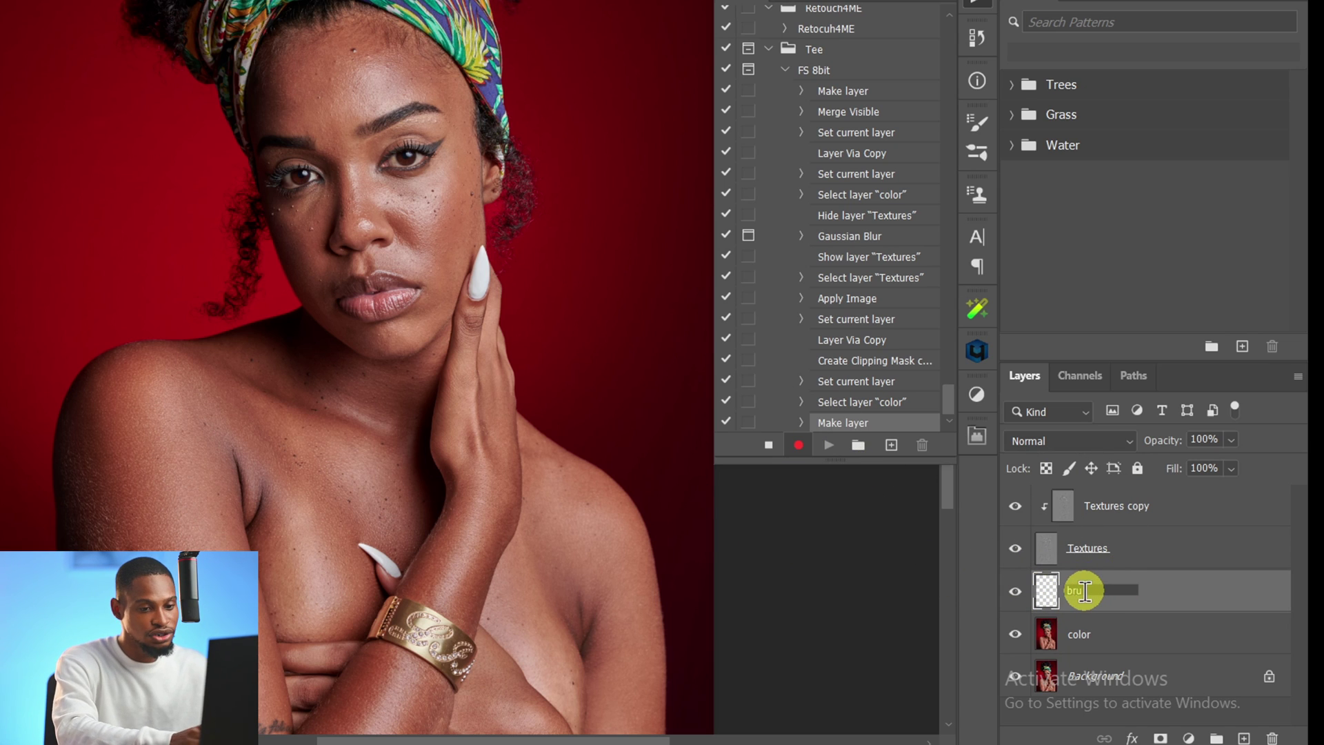
{"action": "type", "text": "sh"}
{"action": "key", "text": "Return"}
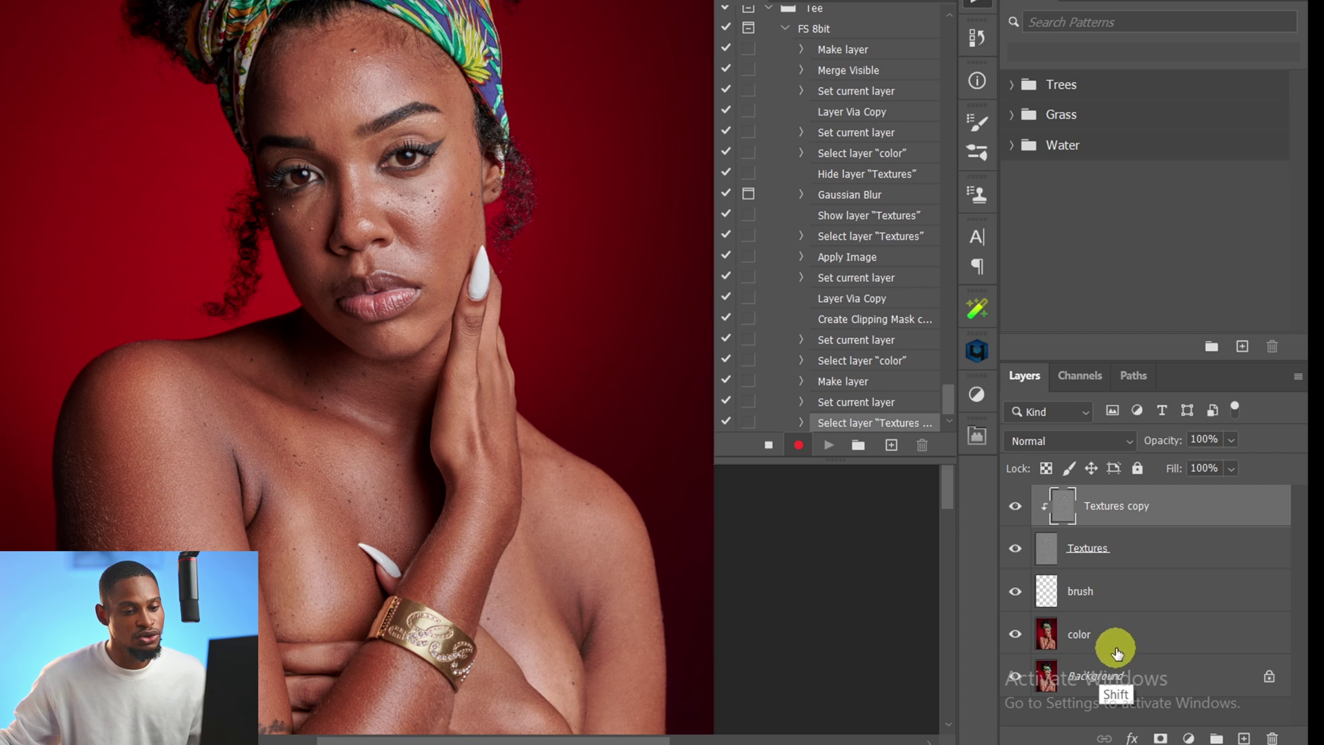
Step: Group Textures copy through color as 'FS 8BIT' and stop the action recording
{"action": "left_click", "coordinate": [1100, 631]}
{"action": "left_click", "coordinate": [1112, 509]}
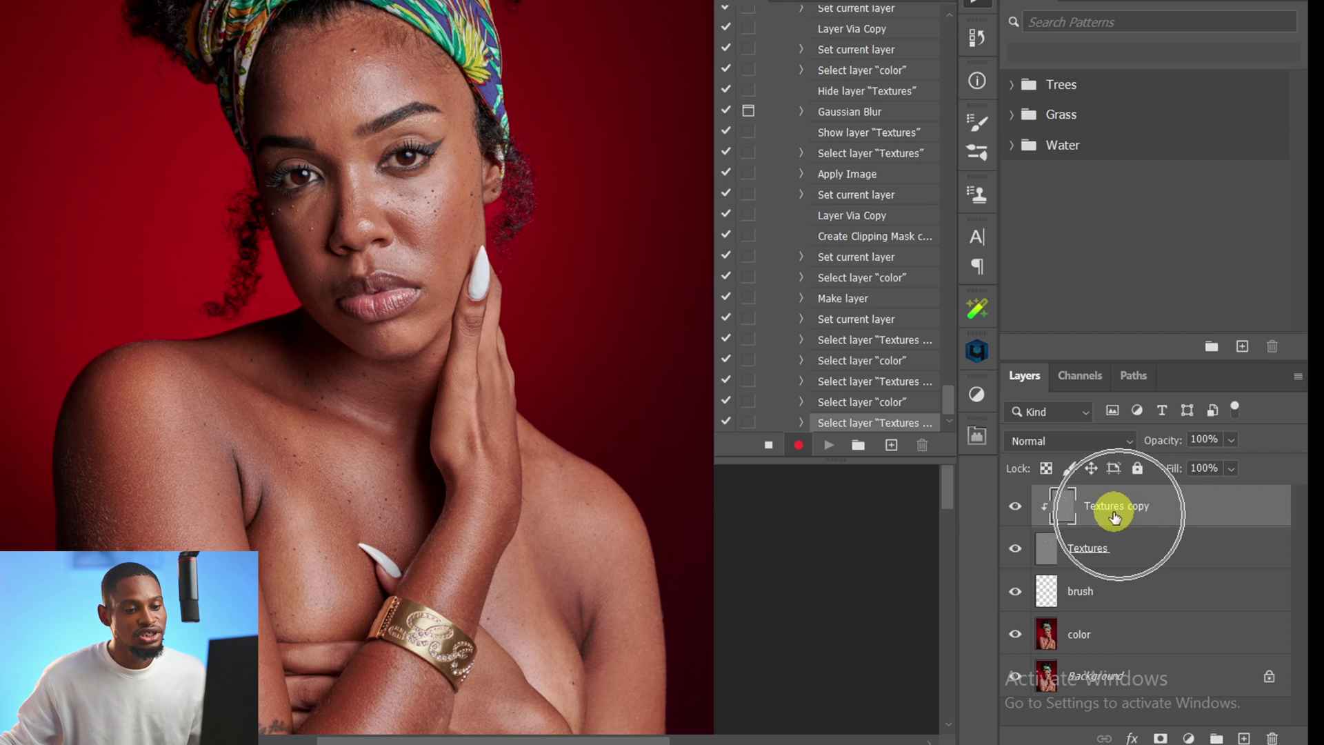
{"action": "left_click", "coordinate": [1128, 648], "text": "shift"}
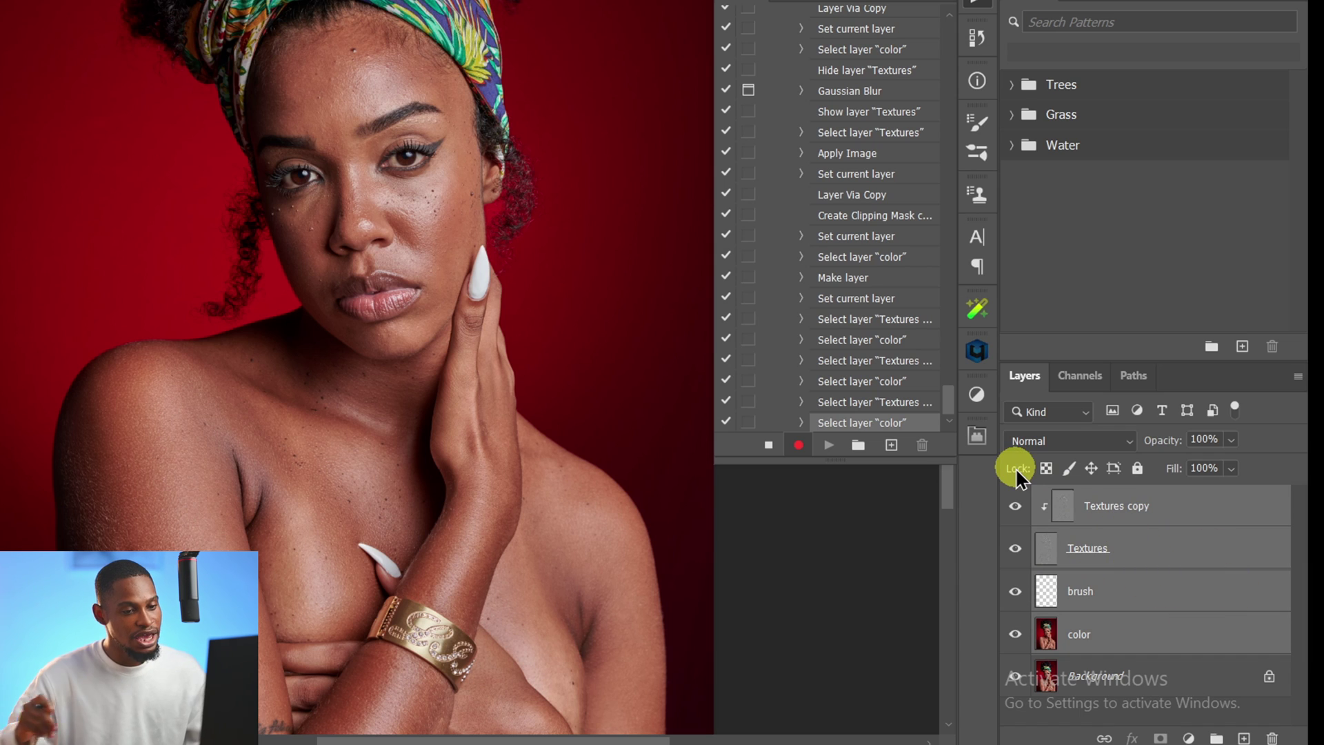
{"action": "key", "text": "ctrl+g"}
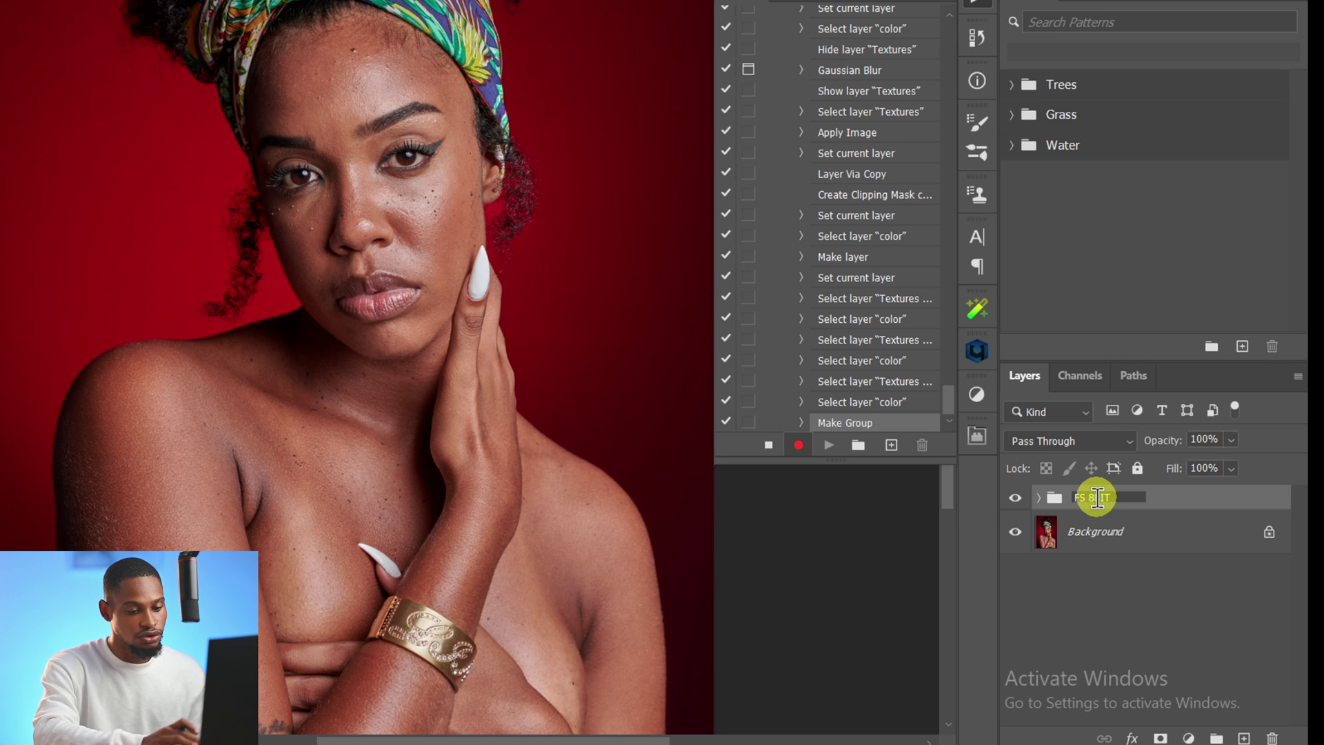
{"action": "key", "text": "Return"}
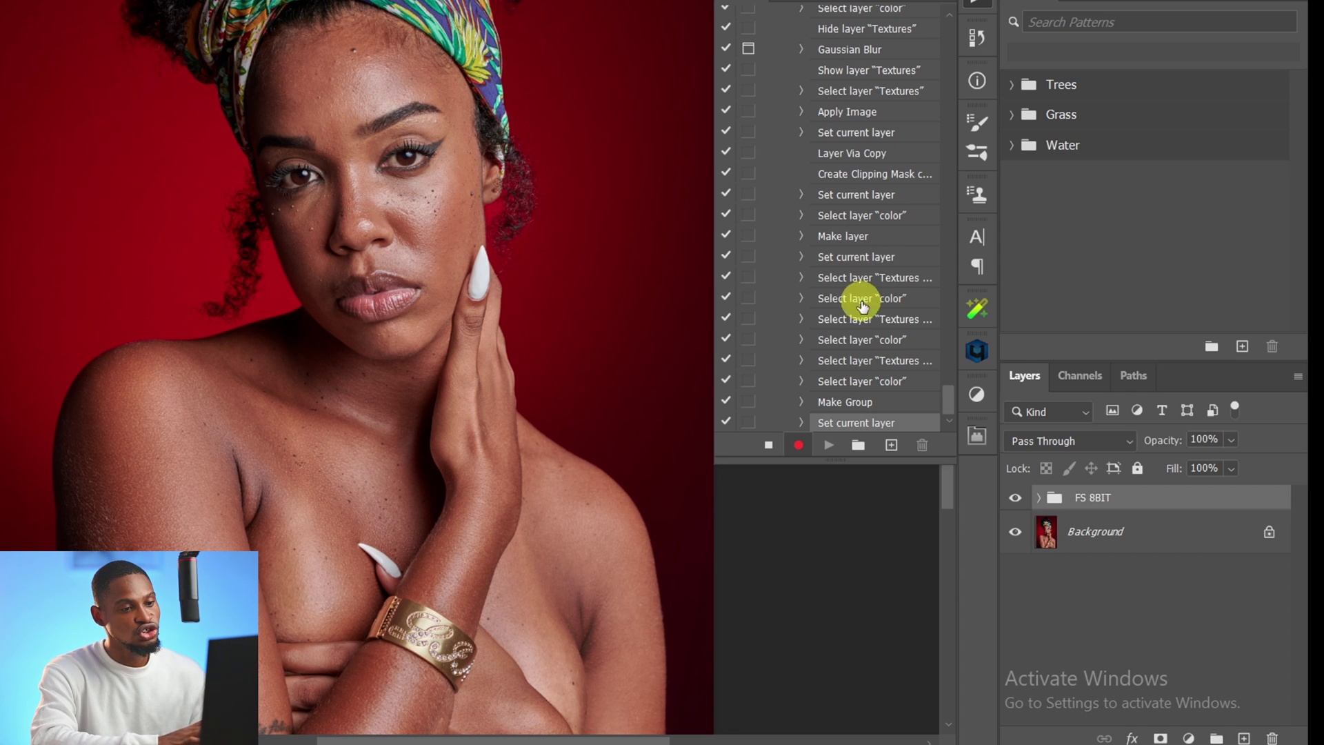
{"action": "left_click", "coordinate": [775, 455]}
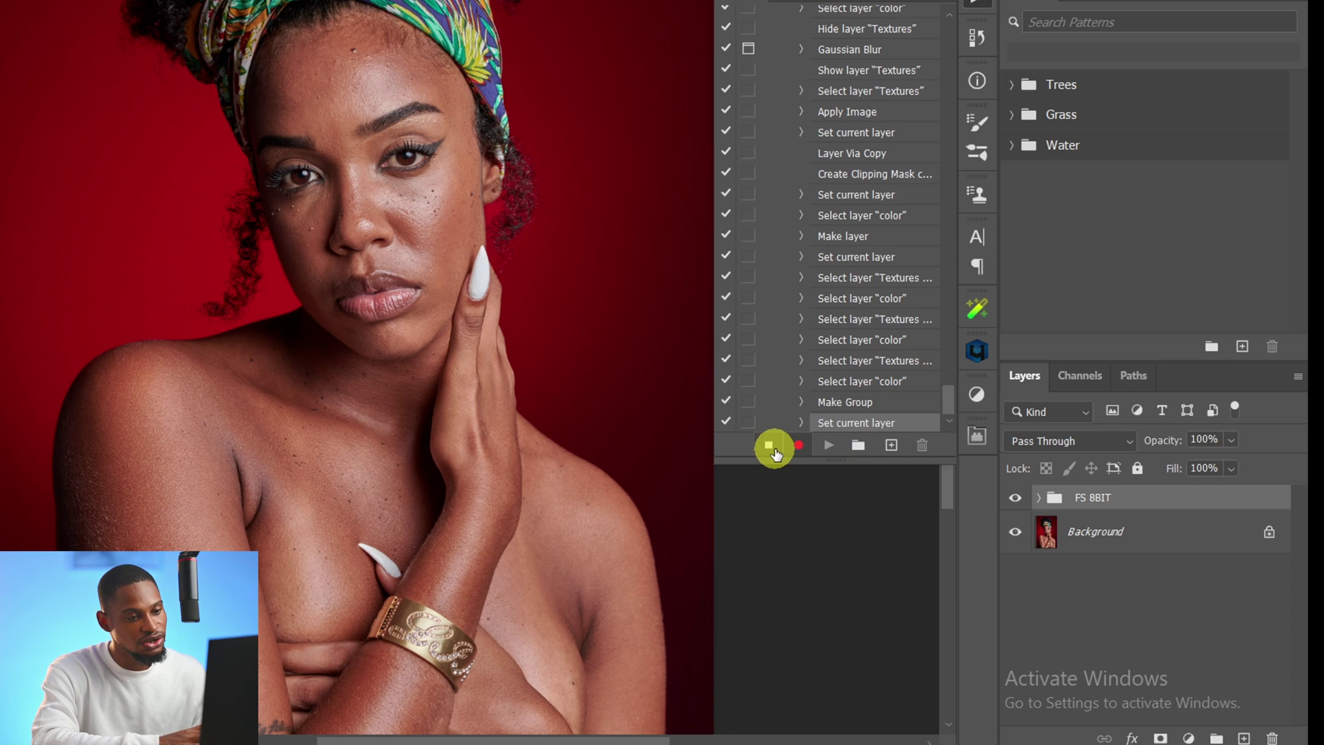
Step: Switch the Actions panel to Button Mode
{"action": "left_click", "coordinate": [771, 453]}
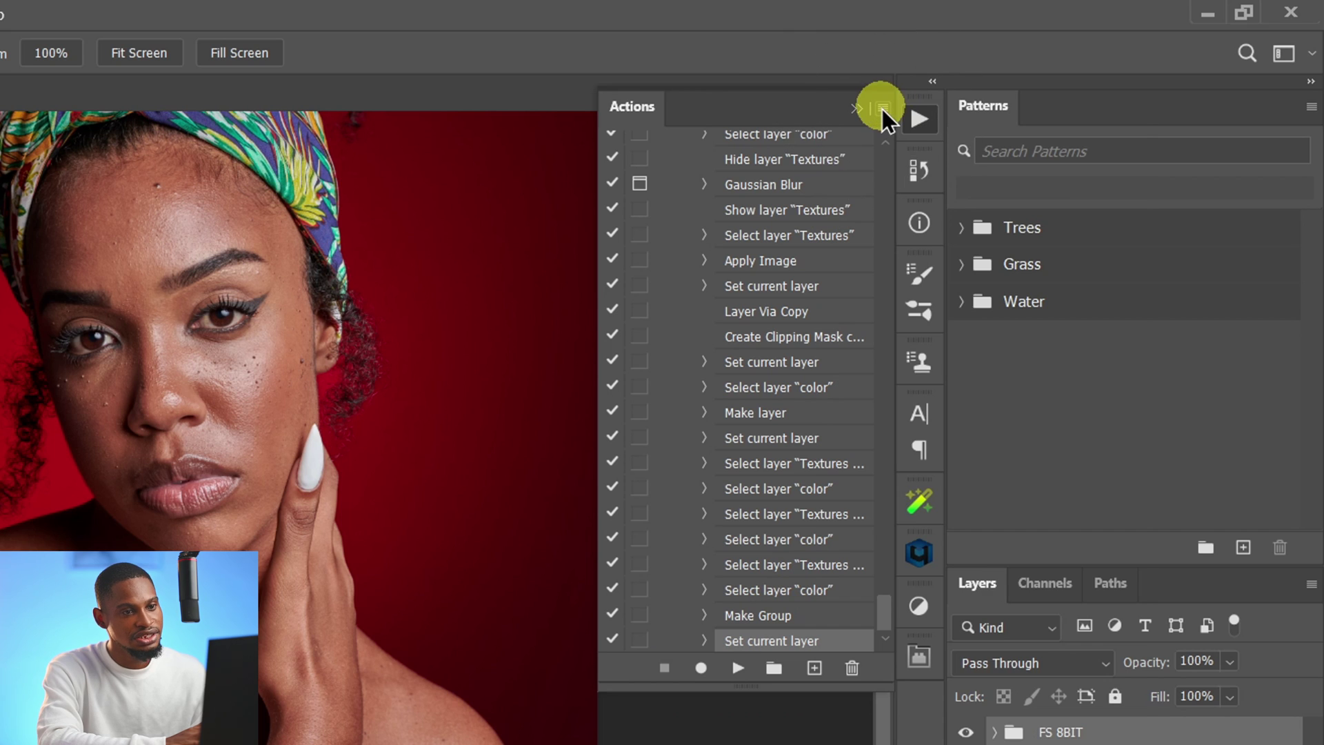
{"action": "left_click", "coordinate": [1024, 75]}
{"action": "left_click", "coordinate": [930, 118]}
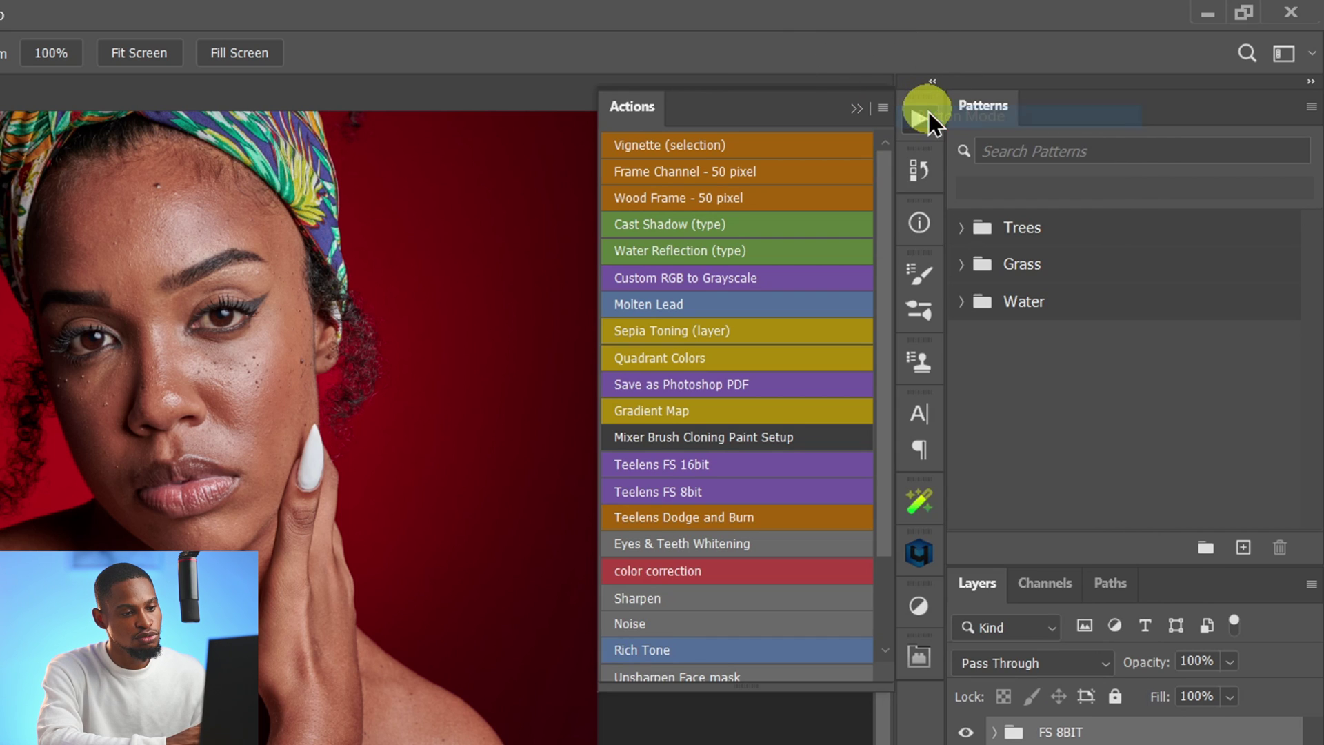
{"action": "left_click_drag", "start_coordinate": [880, 453], "coordinate": [894, 631]}
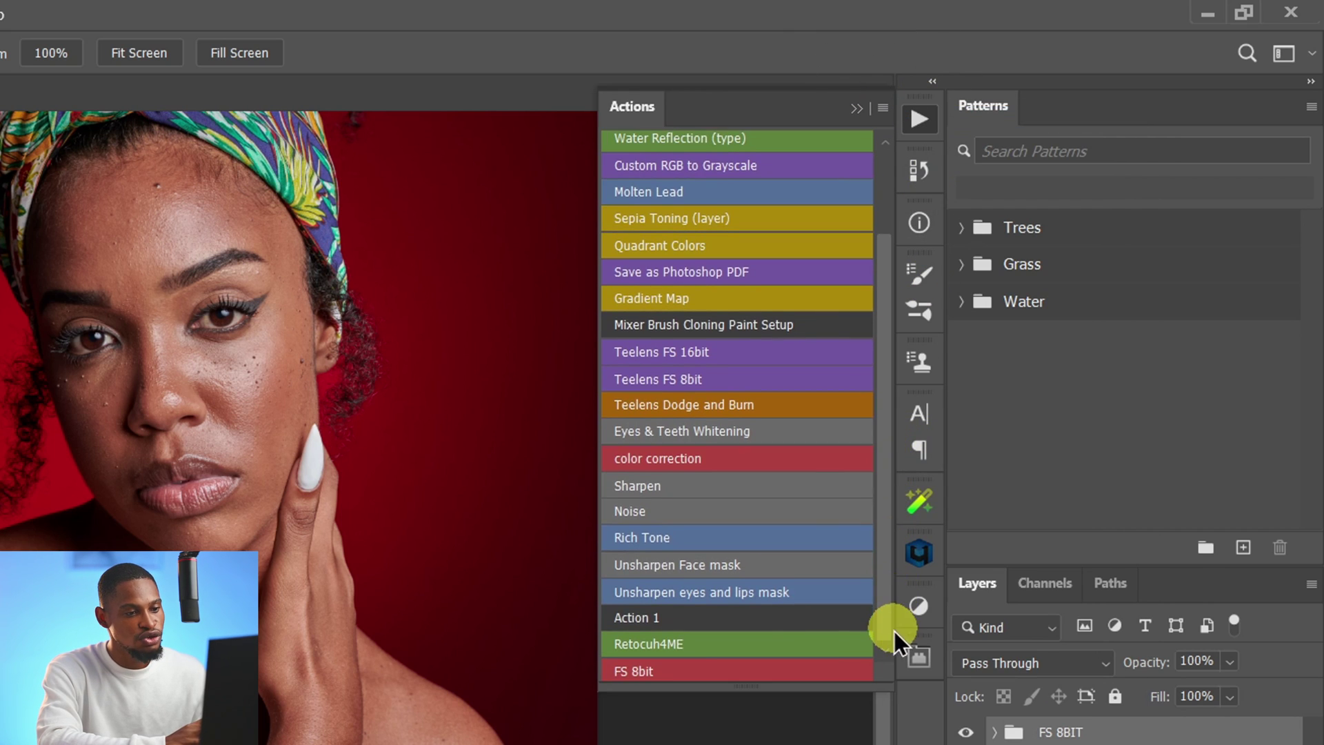
Step: Run the FS 8bit action, giving Gaussian Blur a radius of 10 pixels
{"action": "left_click", "coordinate": [664, 671]}
{"action": "left_click", "coordinate": [713, 673]}
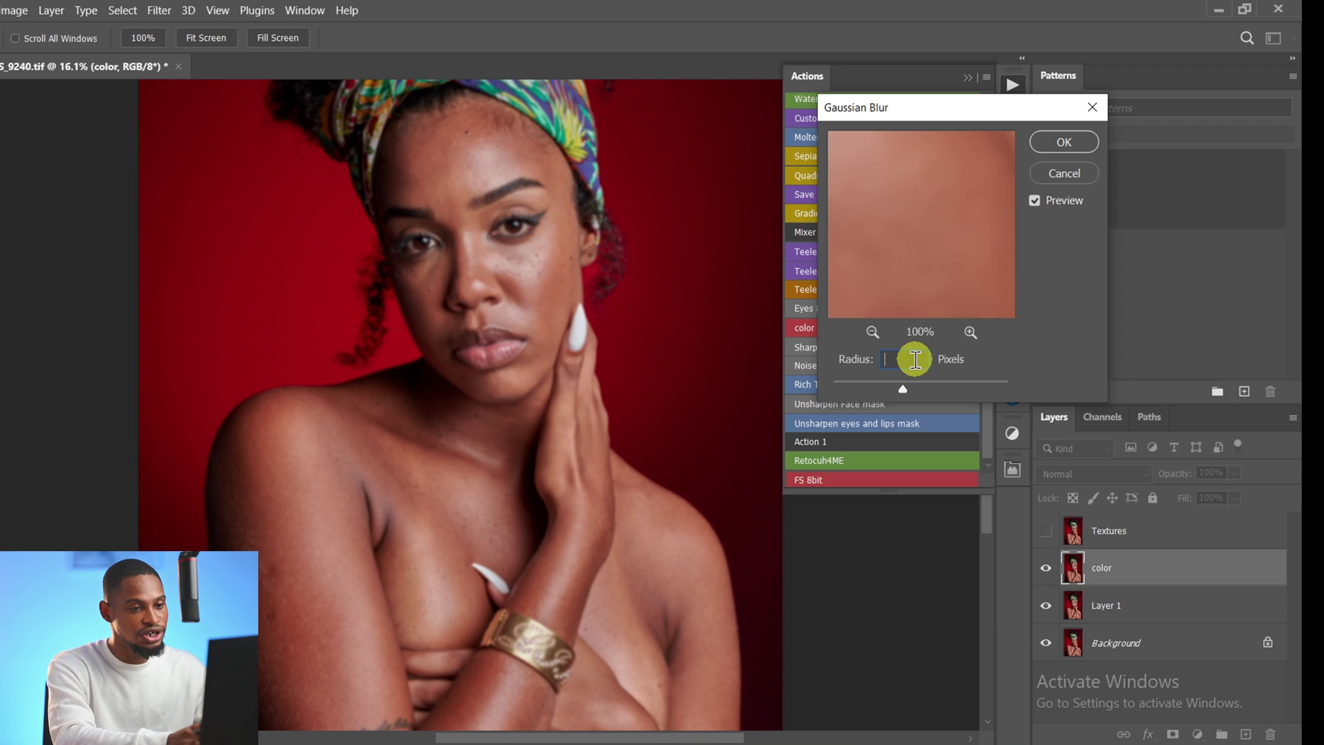
{"action": "type", "text": "0"}
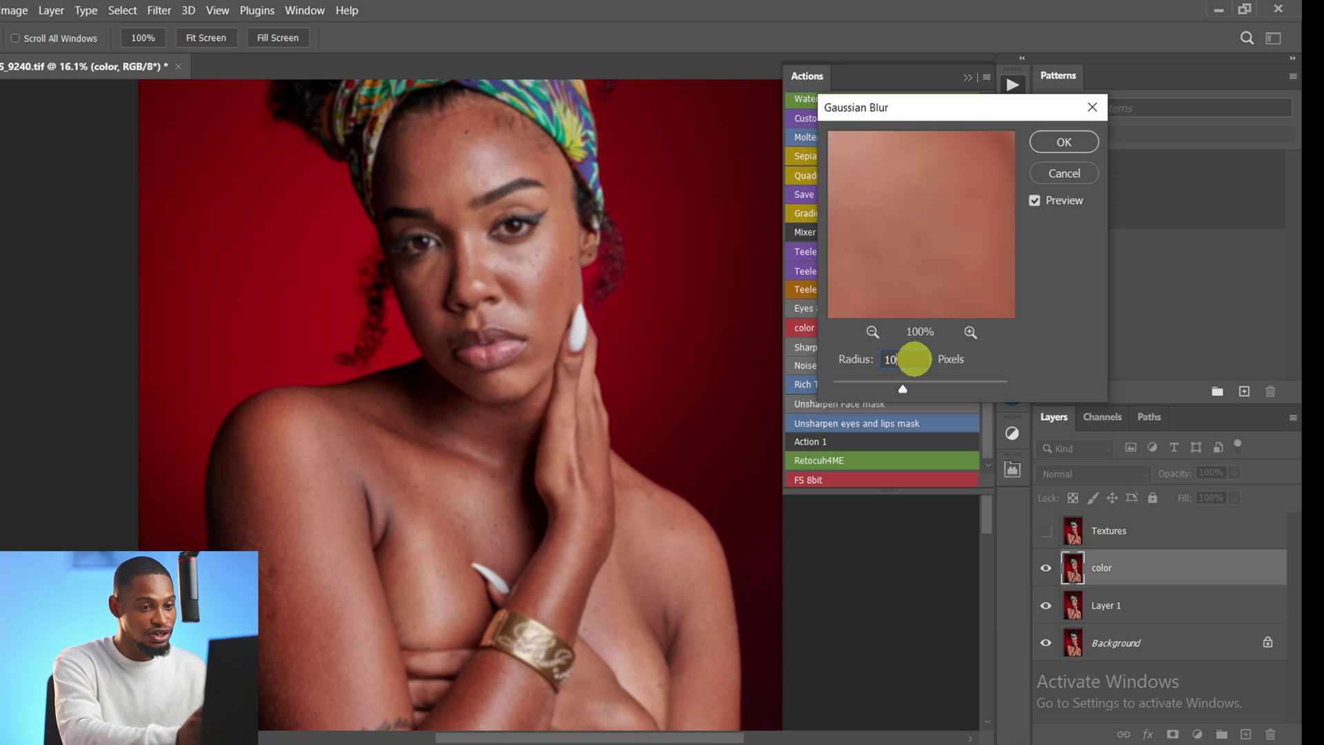
{"action": "left_click", "coordinate": [1069, 139]}
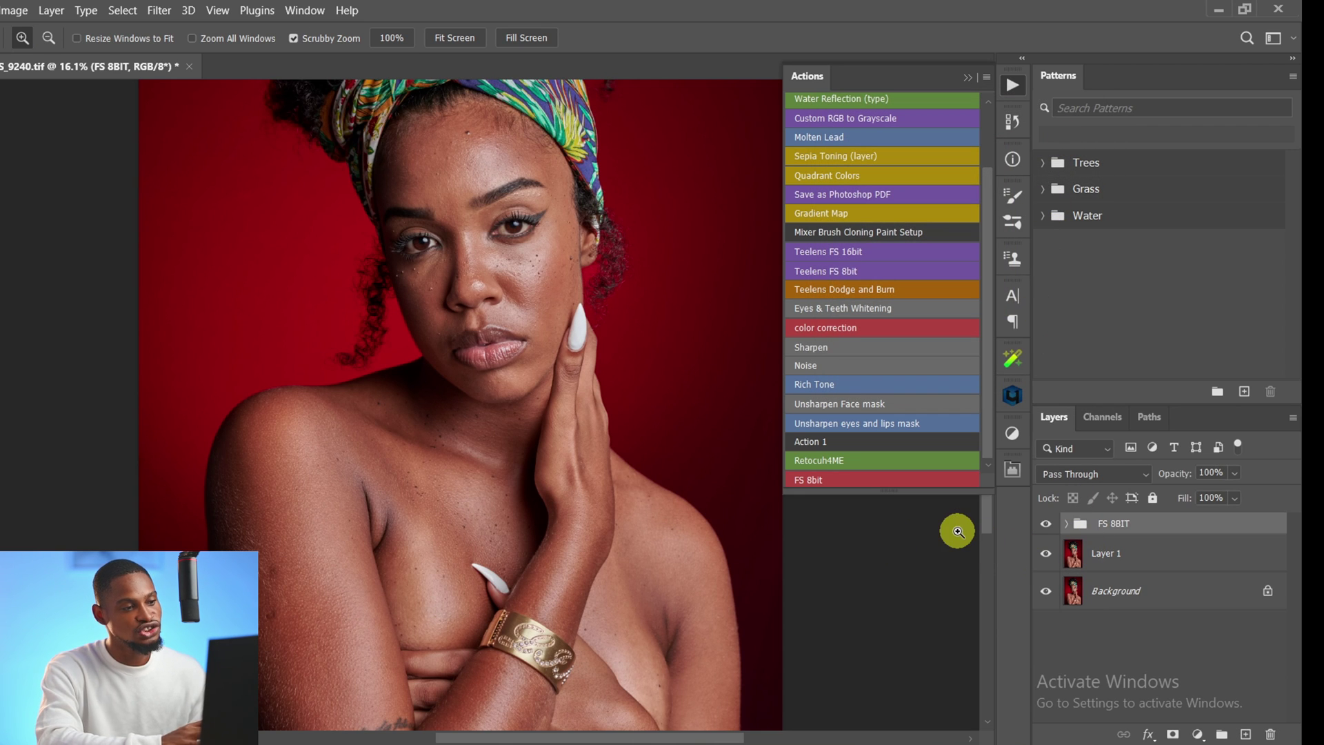
Step: Expand the FS 8BIT group to reveal Textures copy, Textures, brush and color
{"action": "left_click", "coordinate": [1066, 525]}
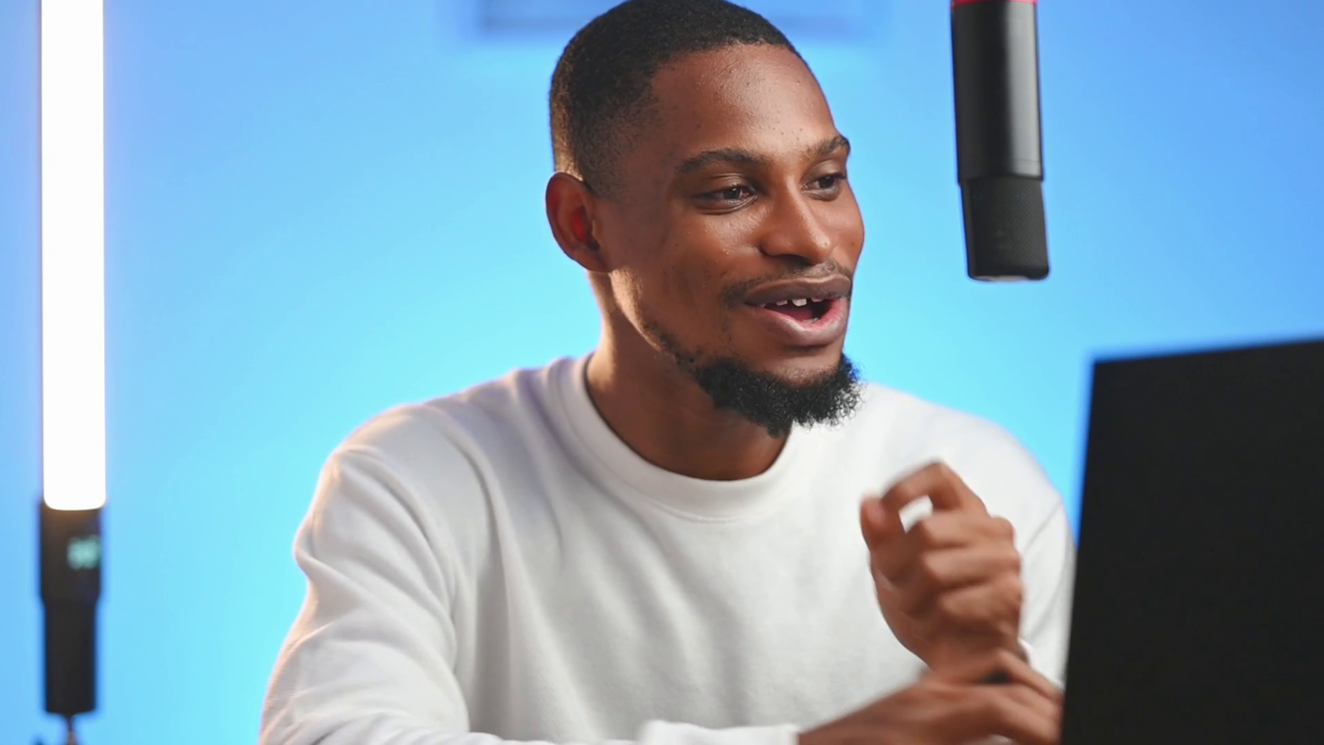
Step: Bring up the Actions panel and switch it back from Button Mode to list view
{"action": "left_click", "coordinate": [372, 13]}
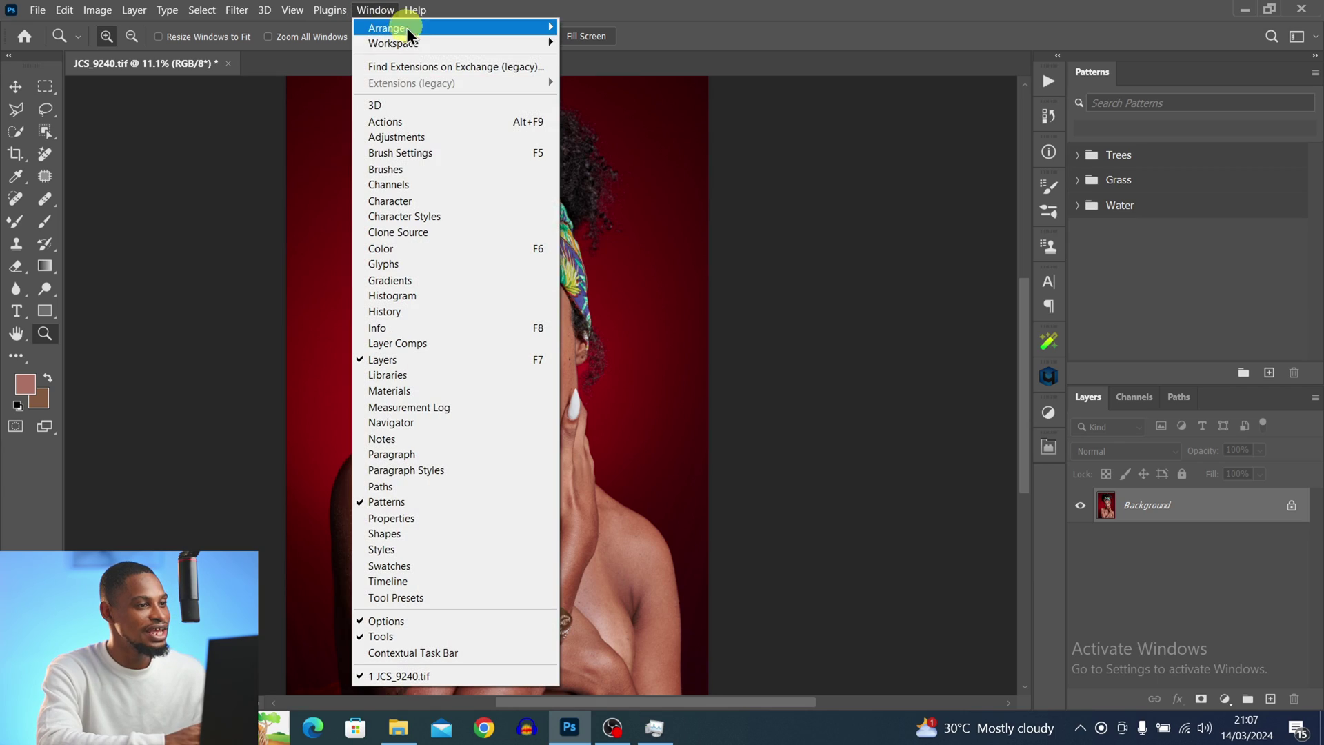
{"action": "left_click", "coordinate": [407, 122]}
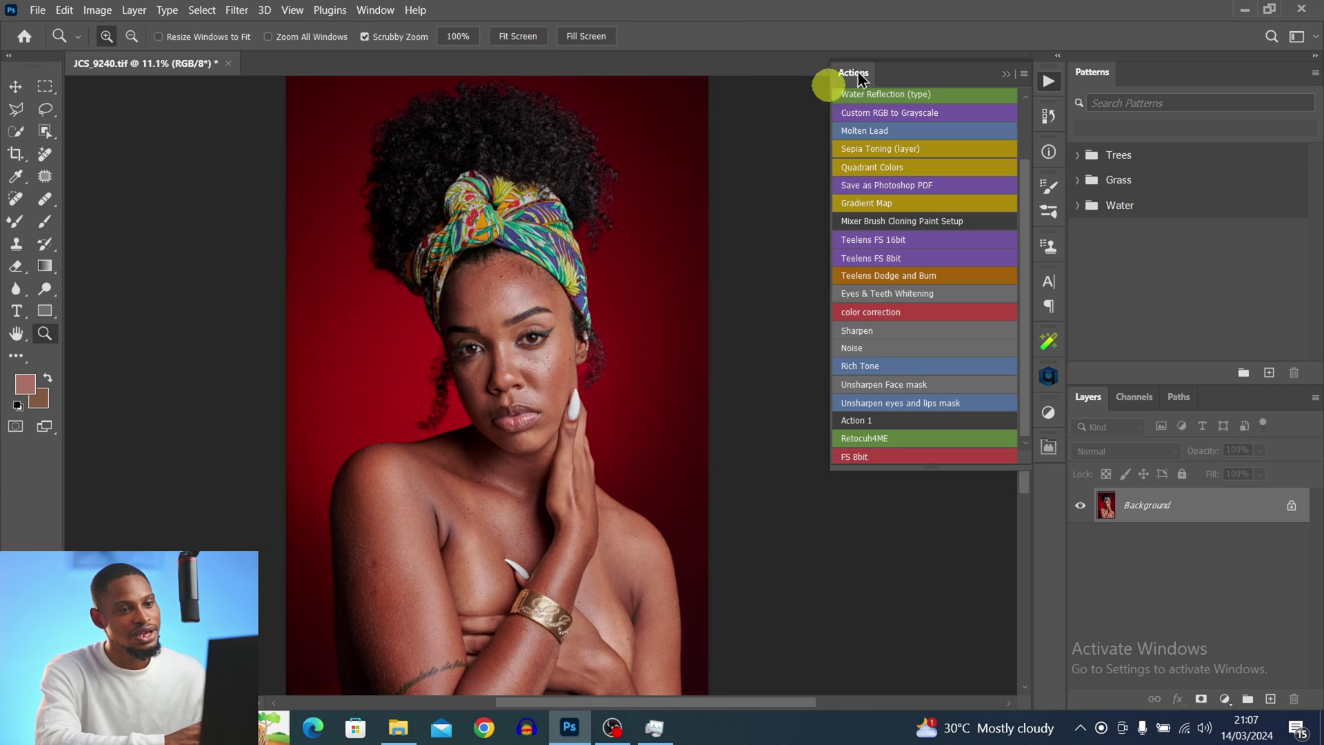
{"action": "left_click", "coordinate": [1025, 75]}
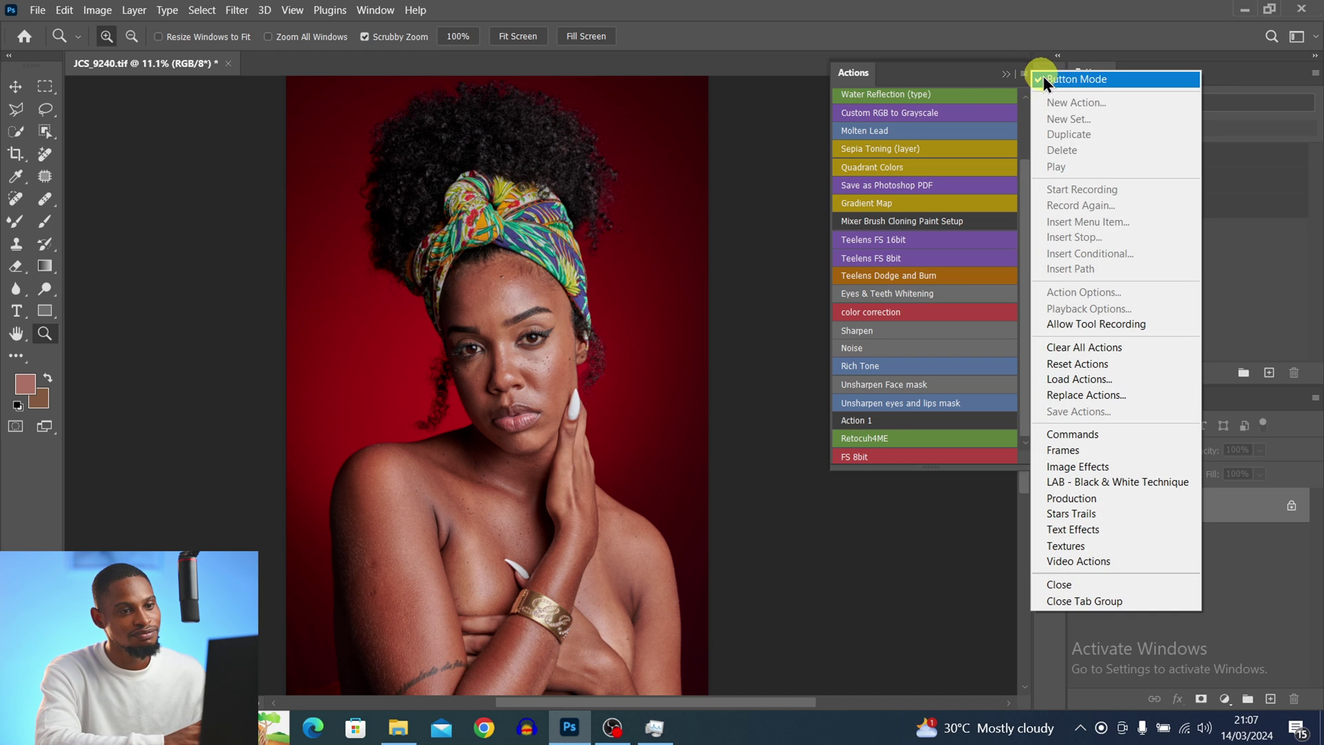
{"action": "left_click", "coordinate": [1061, 80]}
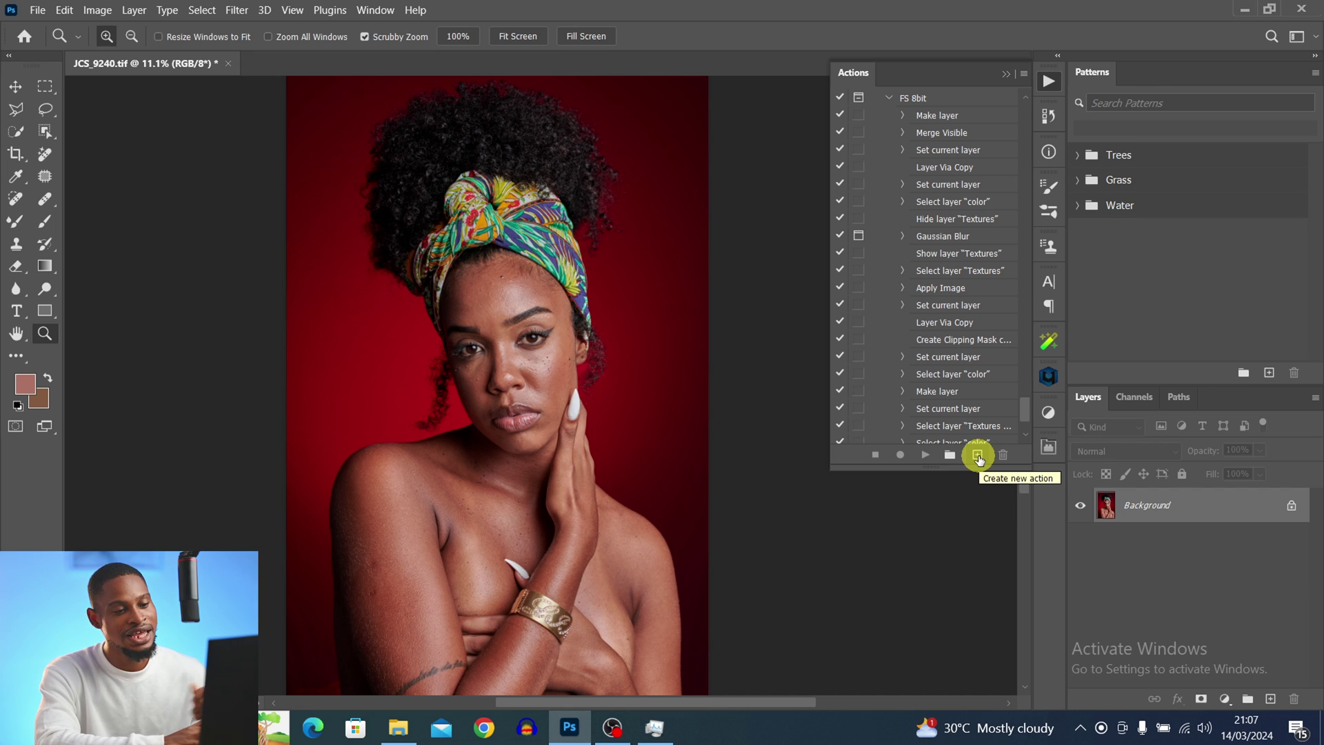
Step: Create and record a new action 'FS 16' in the Tee set, colour-coded Green
{"action": "left_click", "coordinate": [977, 456]}
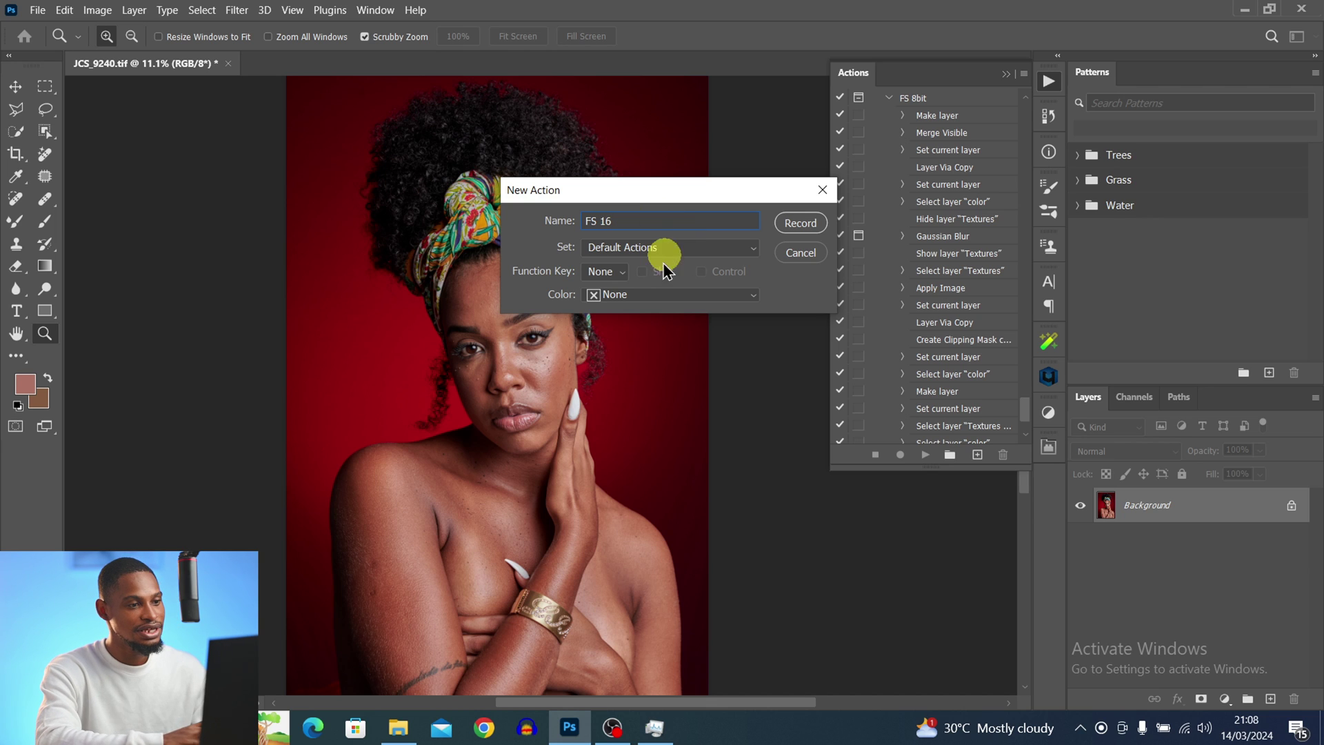
{"action": "left_click", "coordinate": [676, 244]}
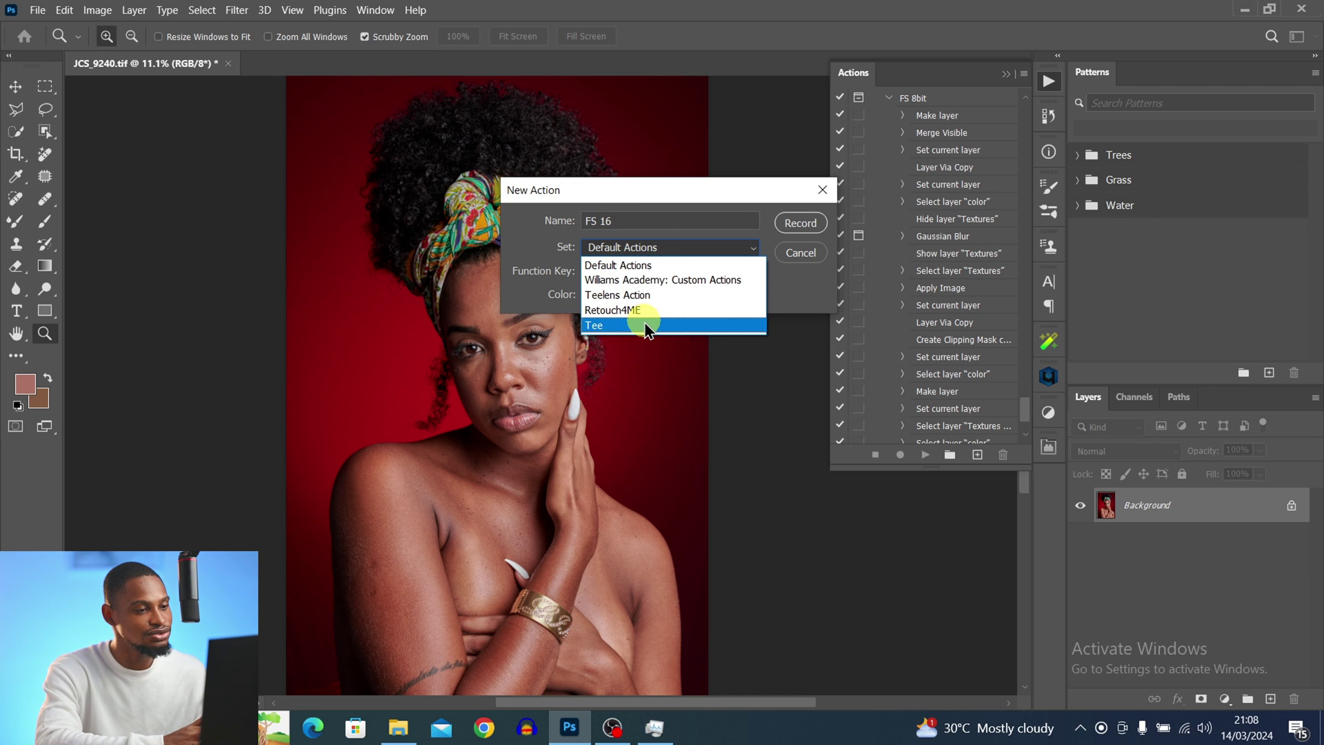
{"action": "left_click", "coordinate": [646, 324]}
{"action": "left_click", "coordinate": [634, 294]}
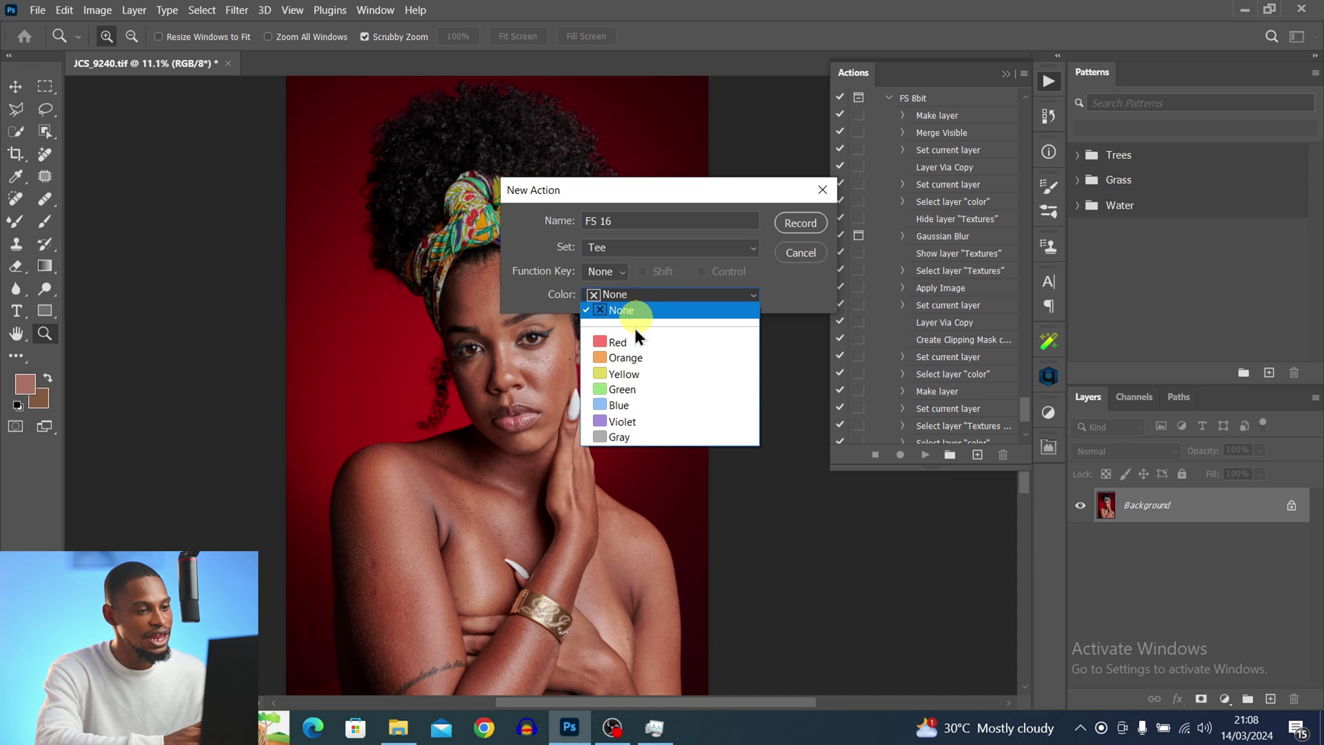
{"action": "left_click", "coordinate": [622, 388]}
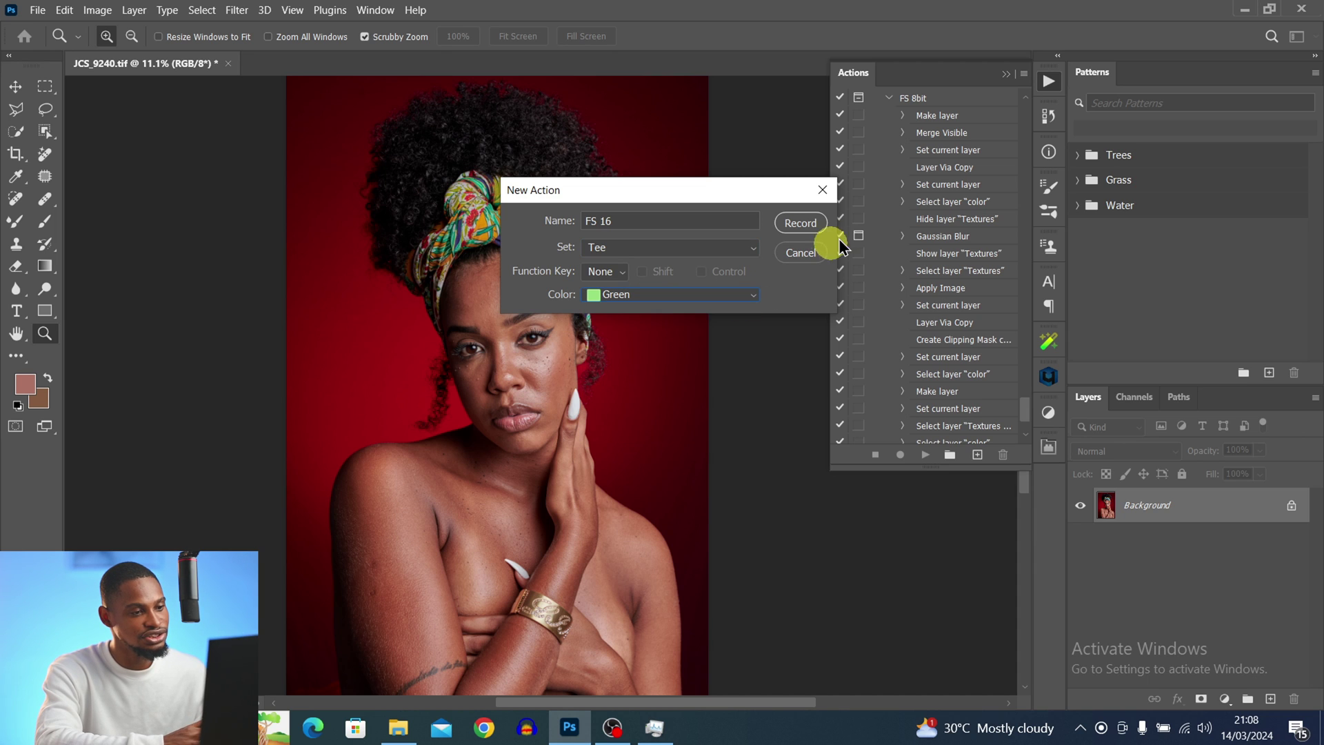
{"action": "left_click", "coordinate": [801, 223]}
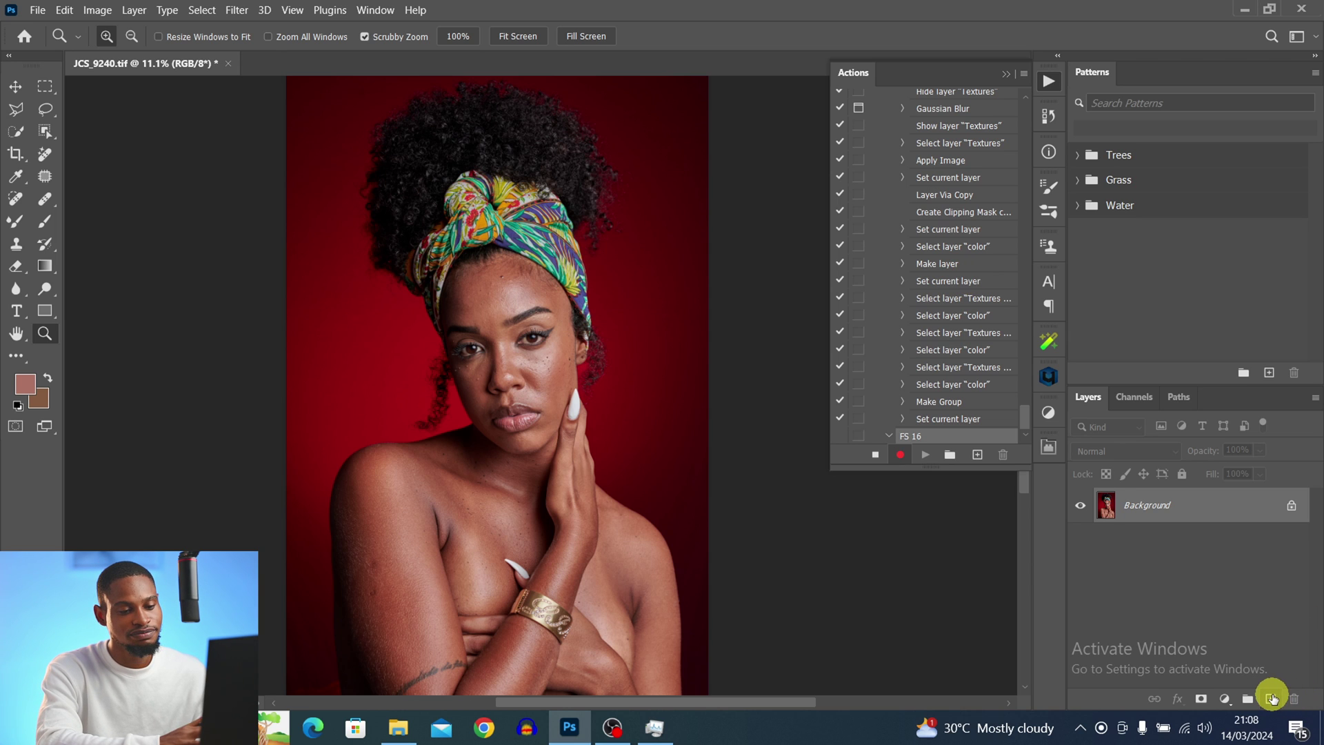
Step: Add a new layer, stamp a merged visible copy into it, and name it COLOR
{"action": "left_click", "coordinate": [1270, 699]}
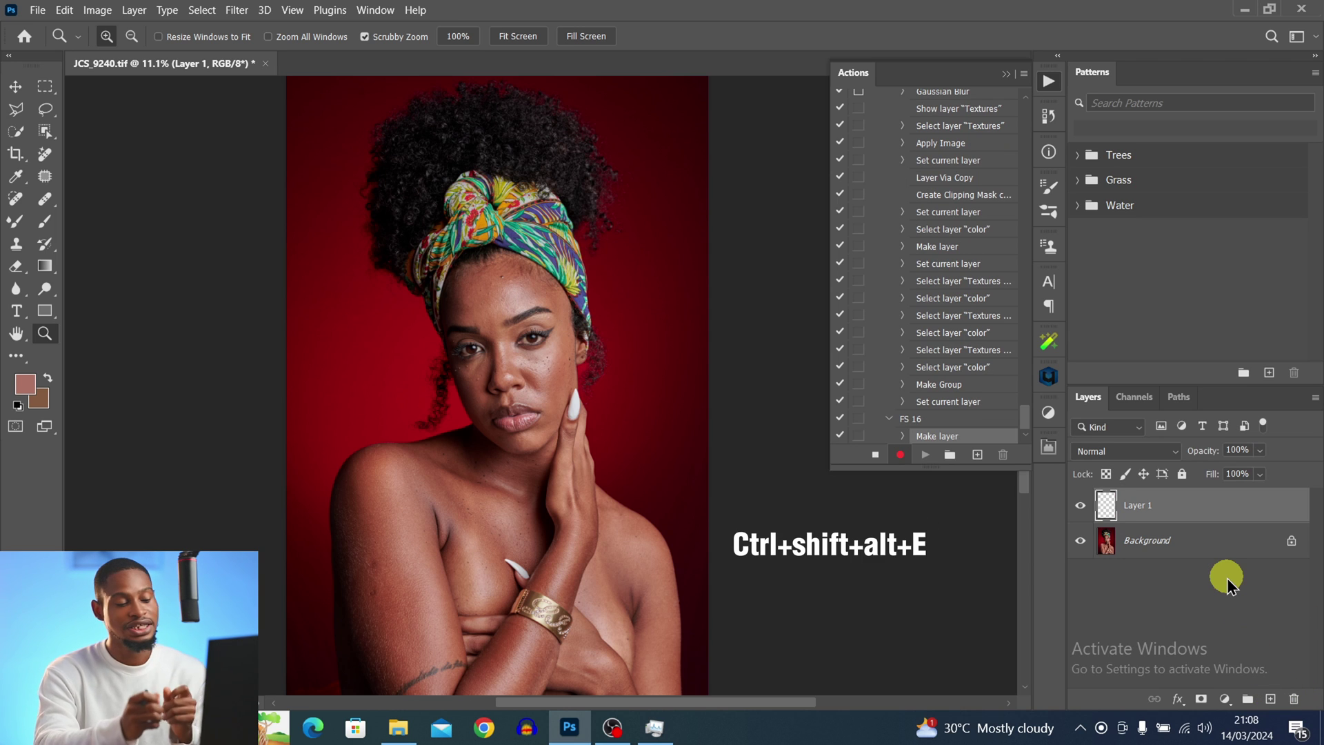
{"action": "key", "text": "ctrl+shift+alt+e"}
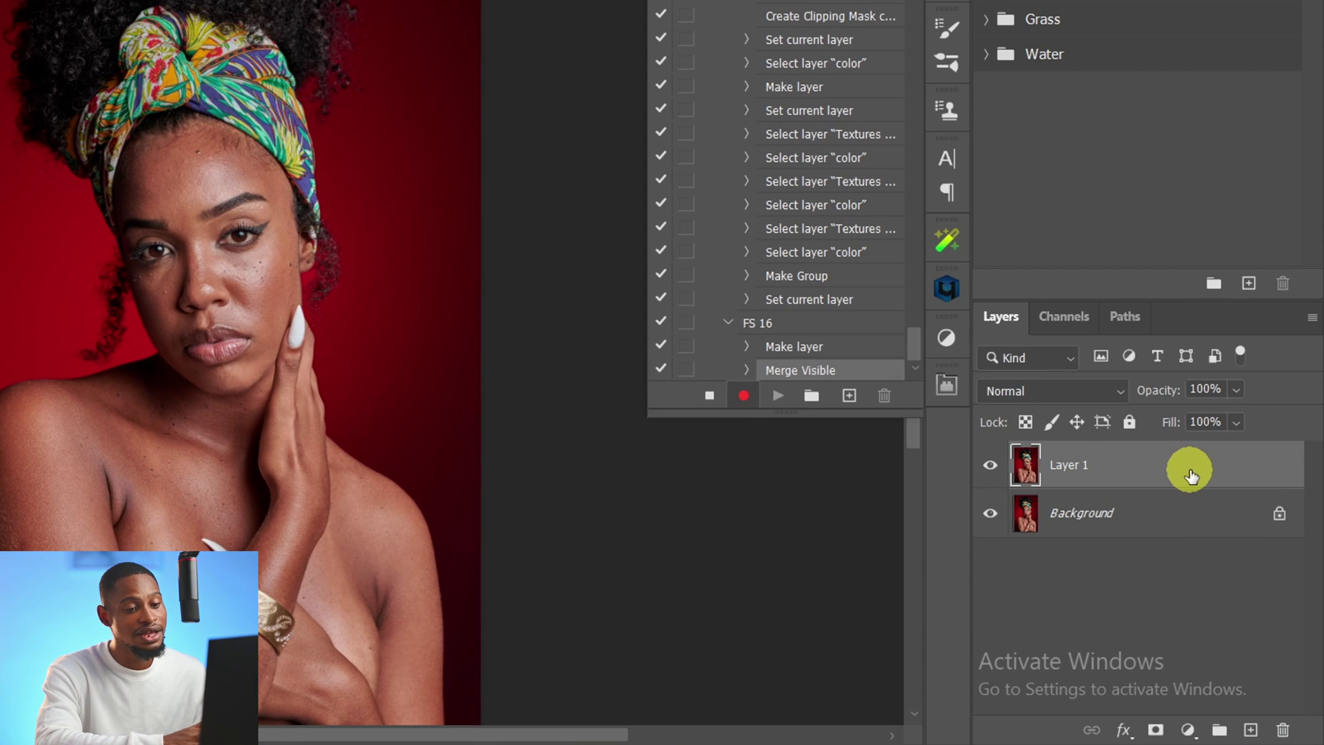
{"action": "double_click", "coordinate": [1062, 465]}
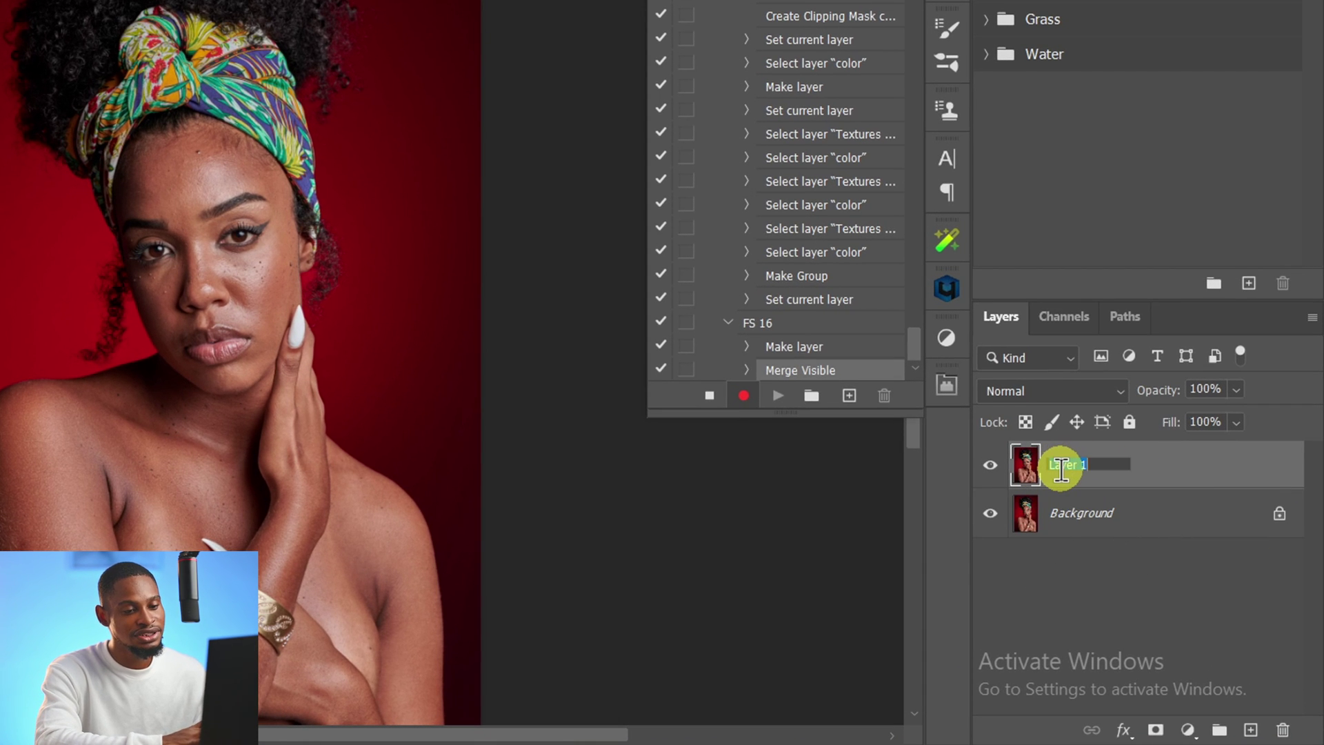
{"action": "key", "text": "Return"}
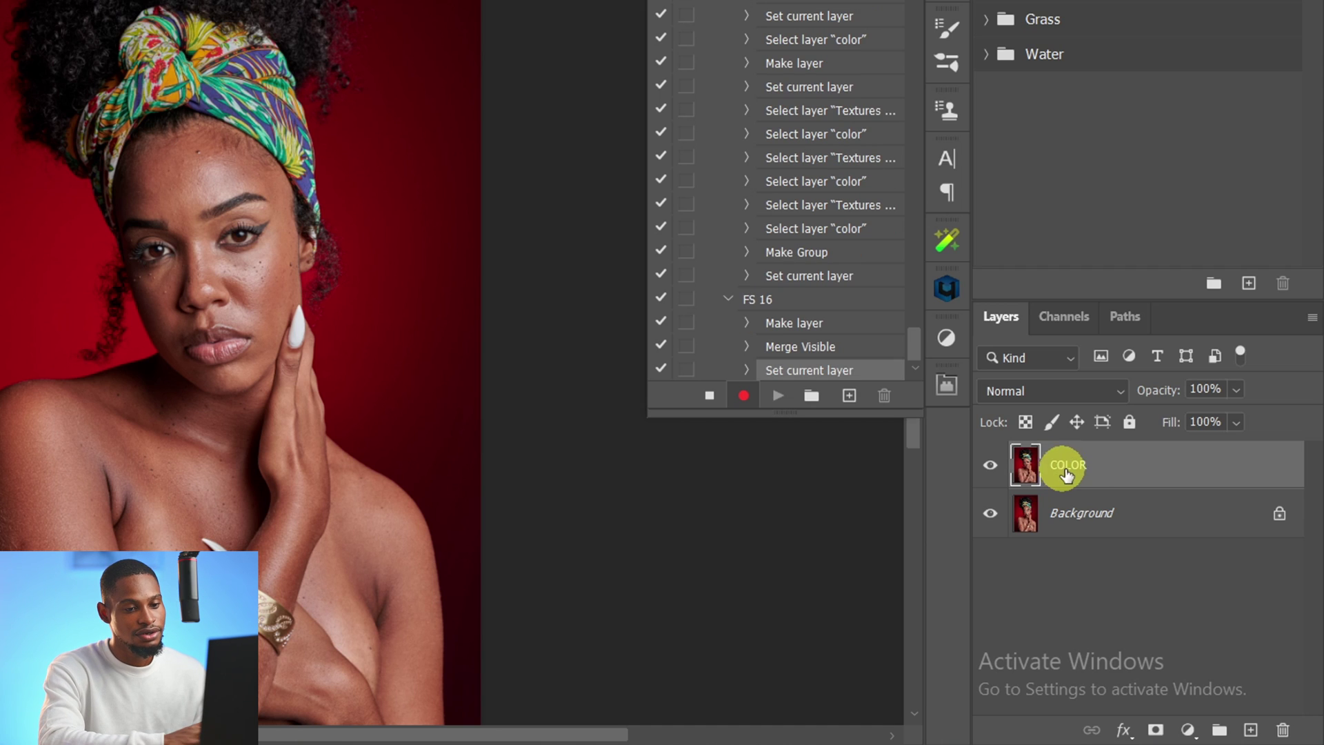
Step: Duplicate COLOR as 'TEXTURE', then select COLOR and hide TEXTURE
{"action": "key", "text": "ctrl+j"}
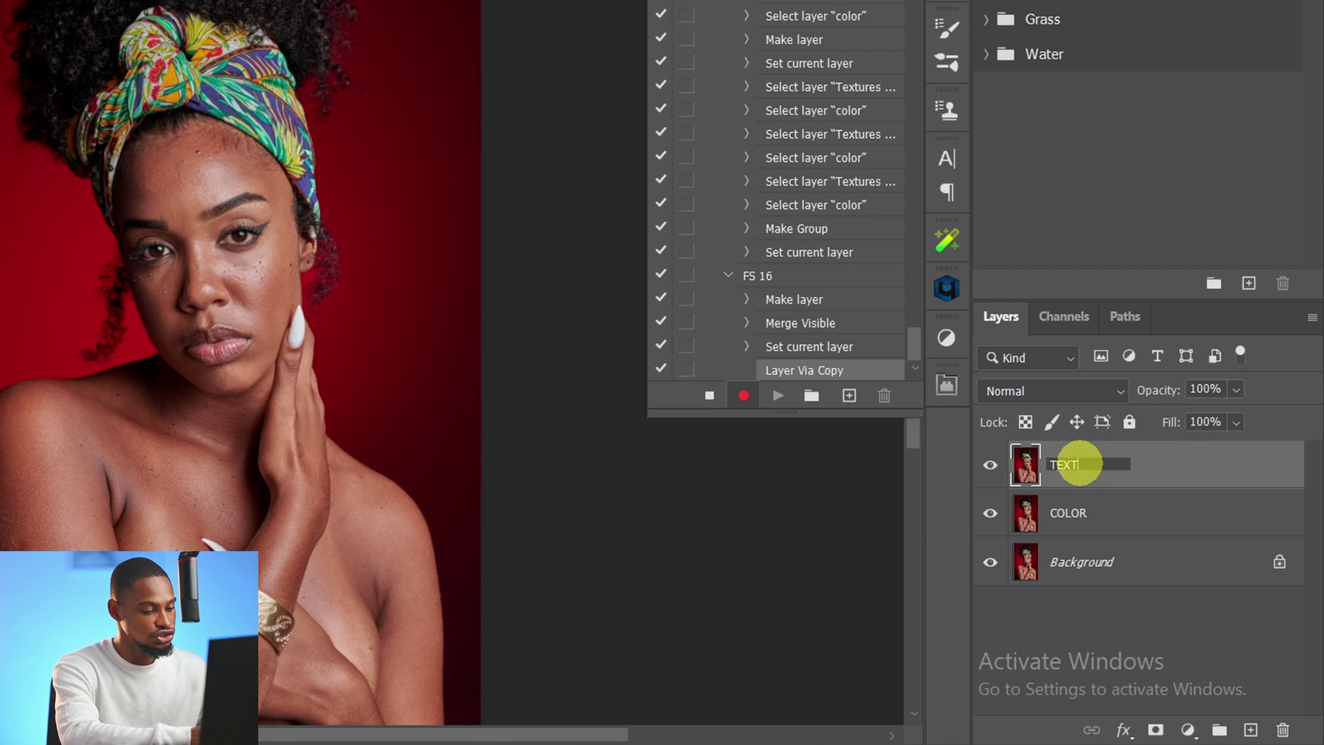
{"action": "left_click", "coordinate": [1077, 464]}
{"action": "type", "text": "TEXTURE"}
{"action": "key", "text": "Return"}
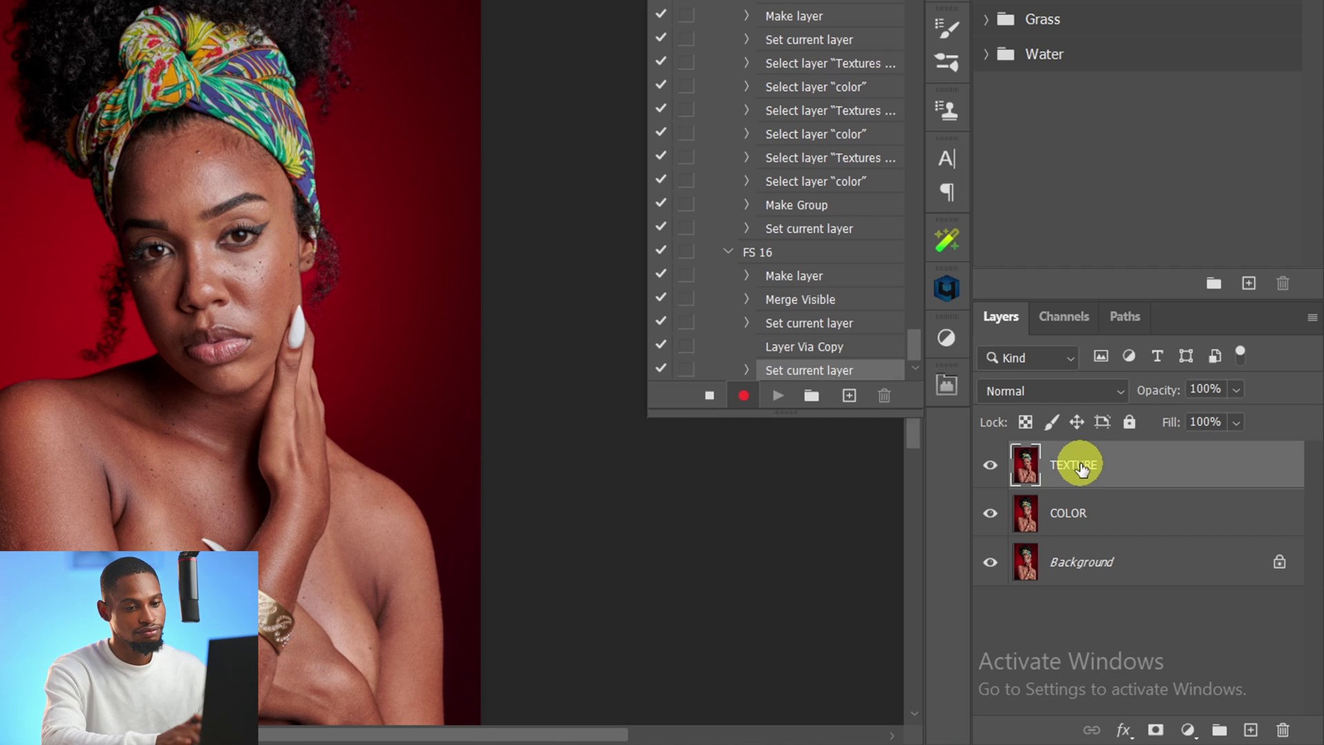
{"action": "left_click", "coordinate": [1054, 510]}
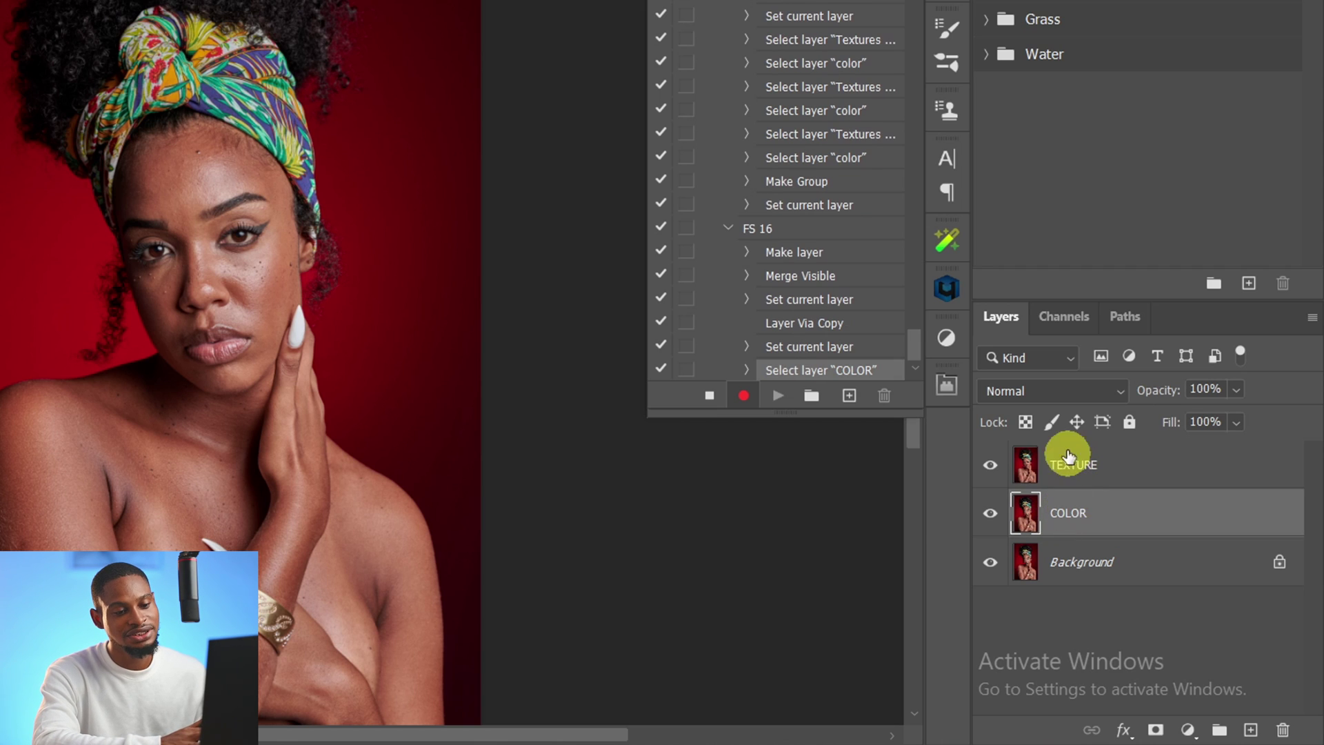
{"action": "left_click", "coordinate": [990, 466]}
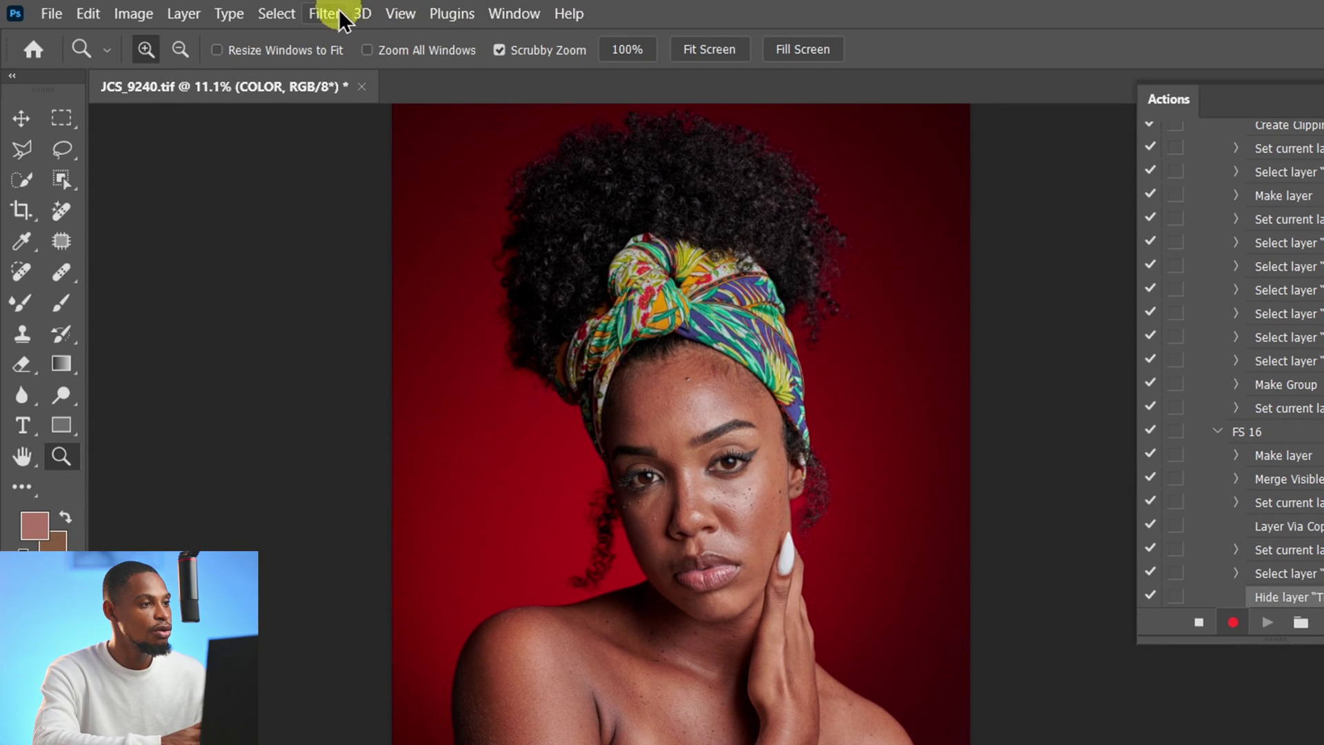
Step: Blur the COLOR layer with a 12-pixel Gaussian Blur
{"action": "left_click", "coordinate": [330, 15]}
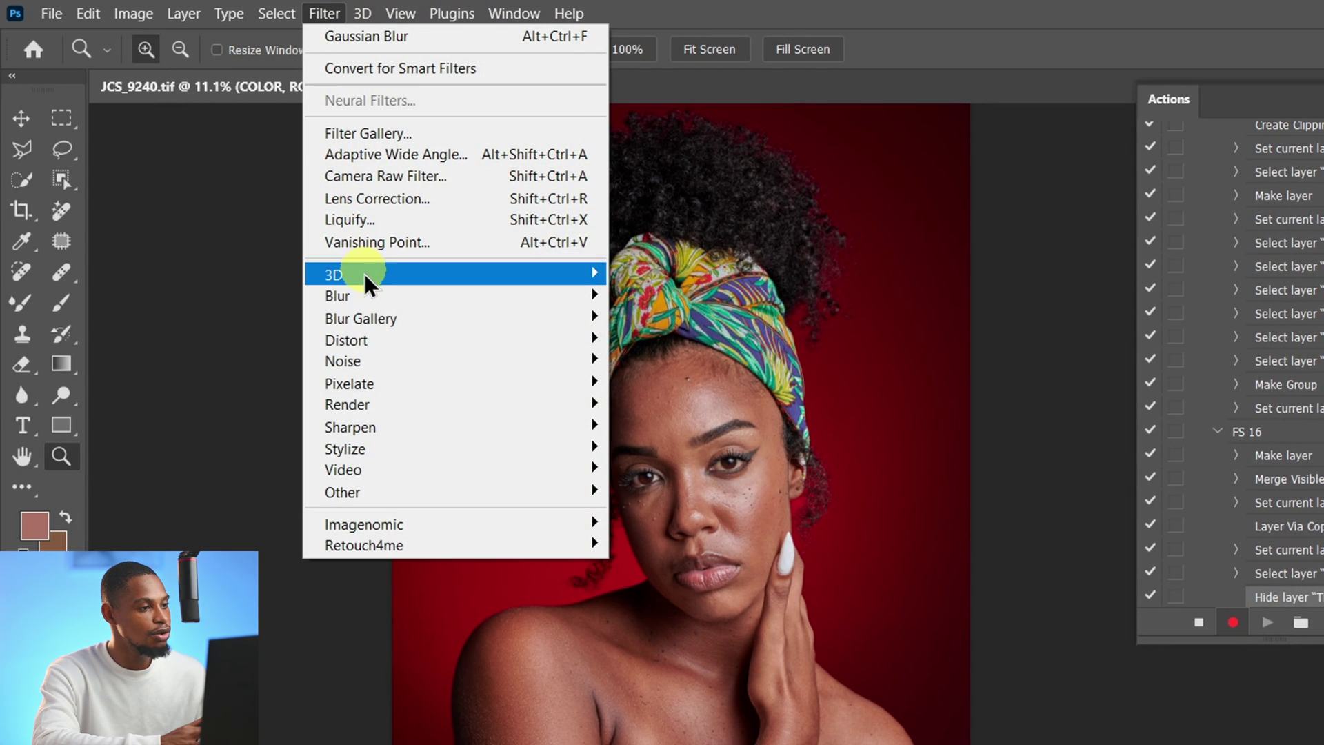
{"action": "mouse_move", "coordinate": [361, 296]}
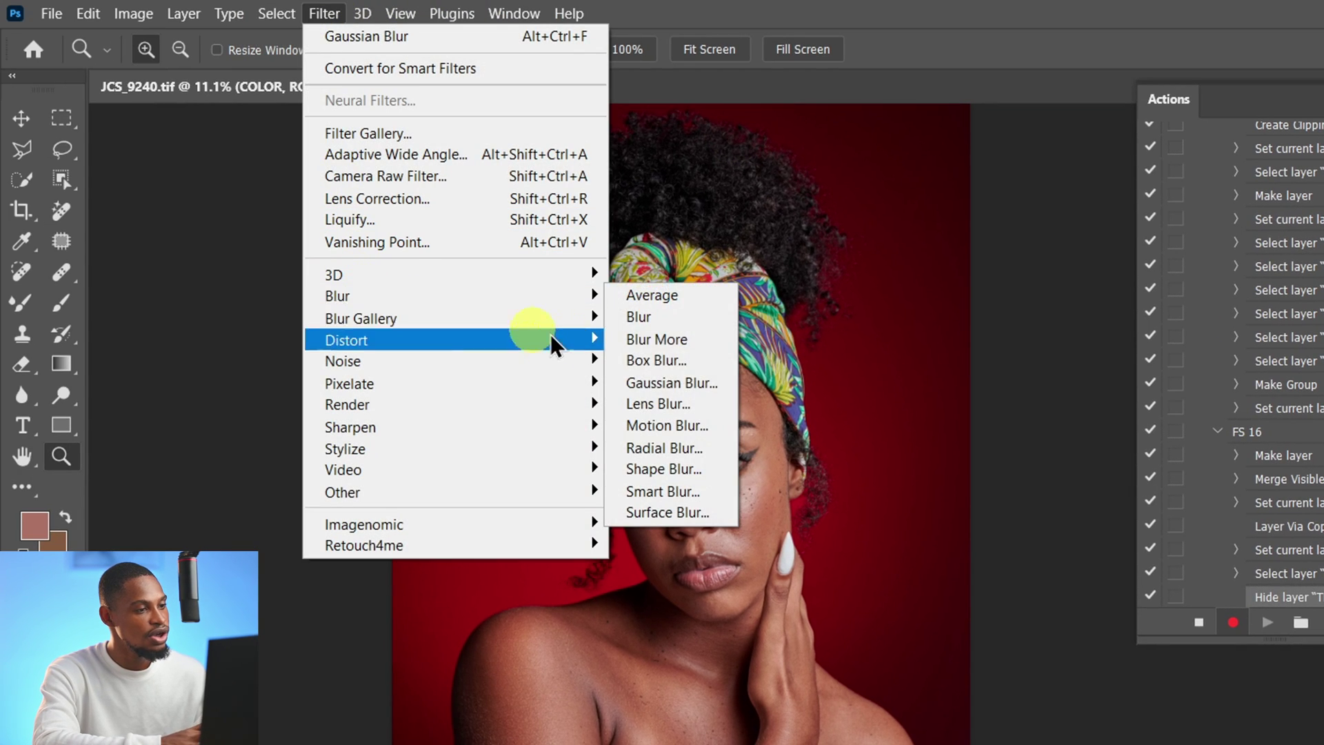
{"action": "left_click", "coordinate": [664, 388]}
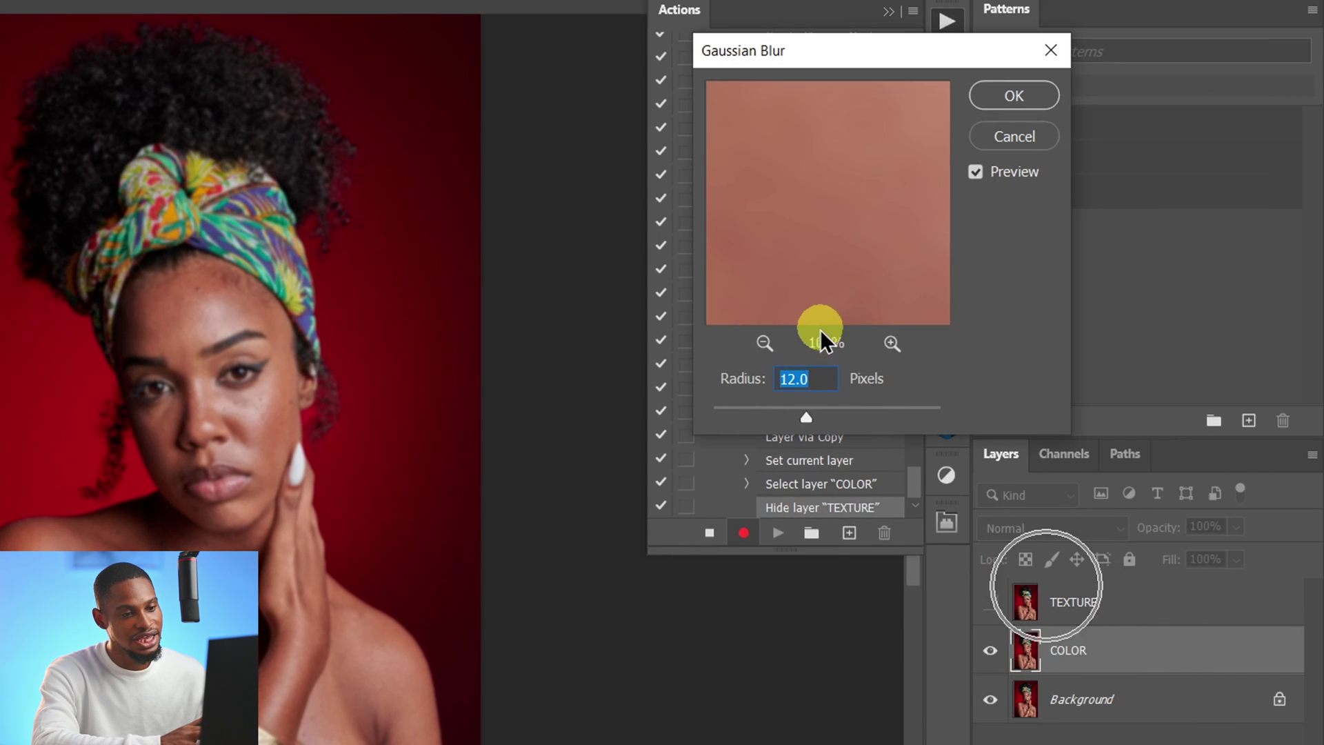
{"action": "left_click", "coordinate": [1007, 94]}
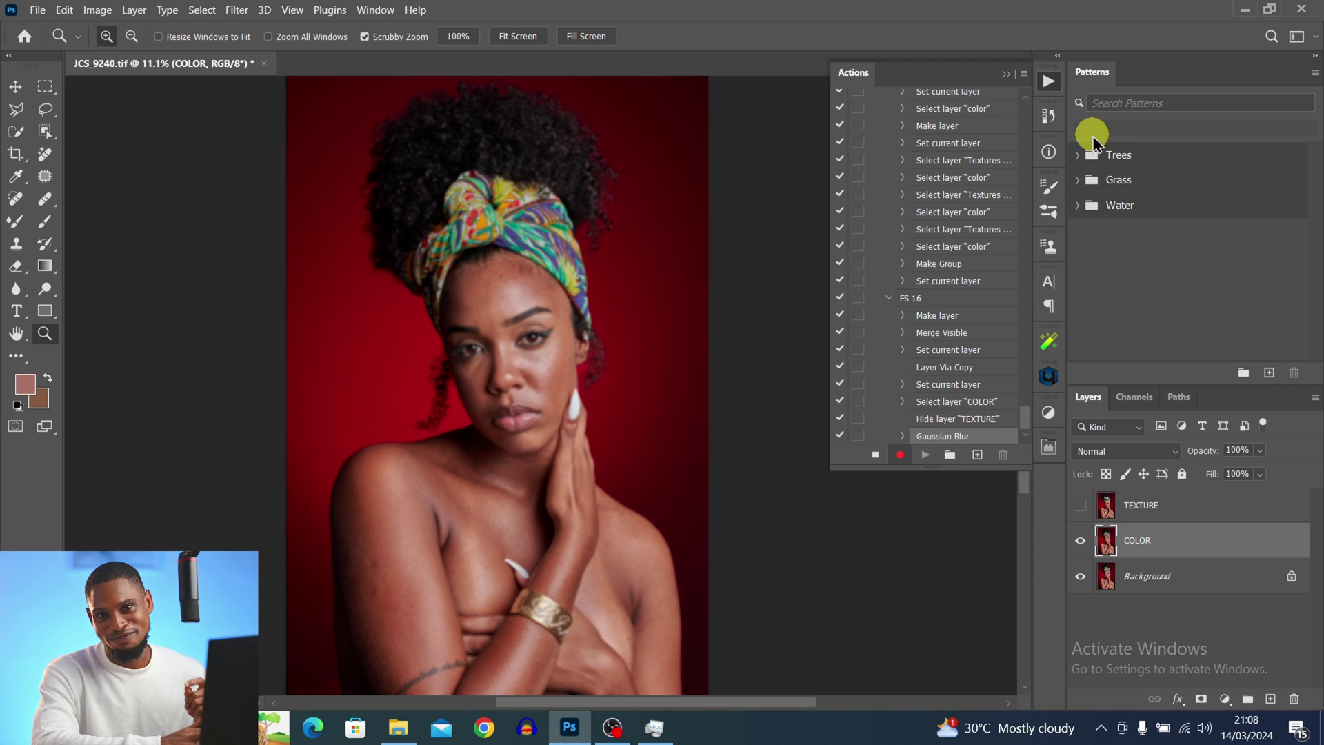
Step: Make the recorded blur step show its dialog, then show and select TEXTURE
{"action": "left_click", "coordinate": [857, 434]}
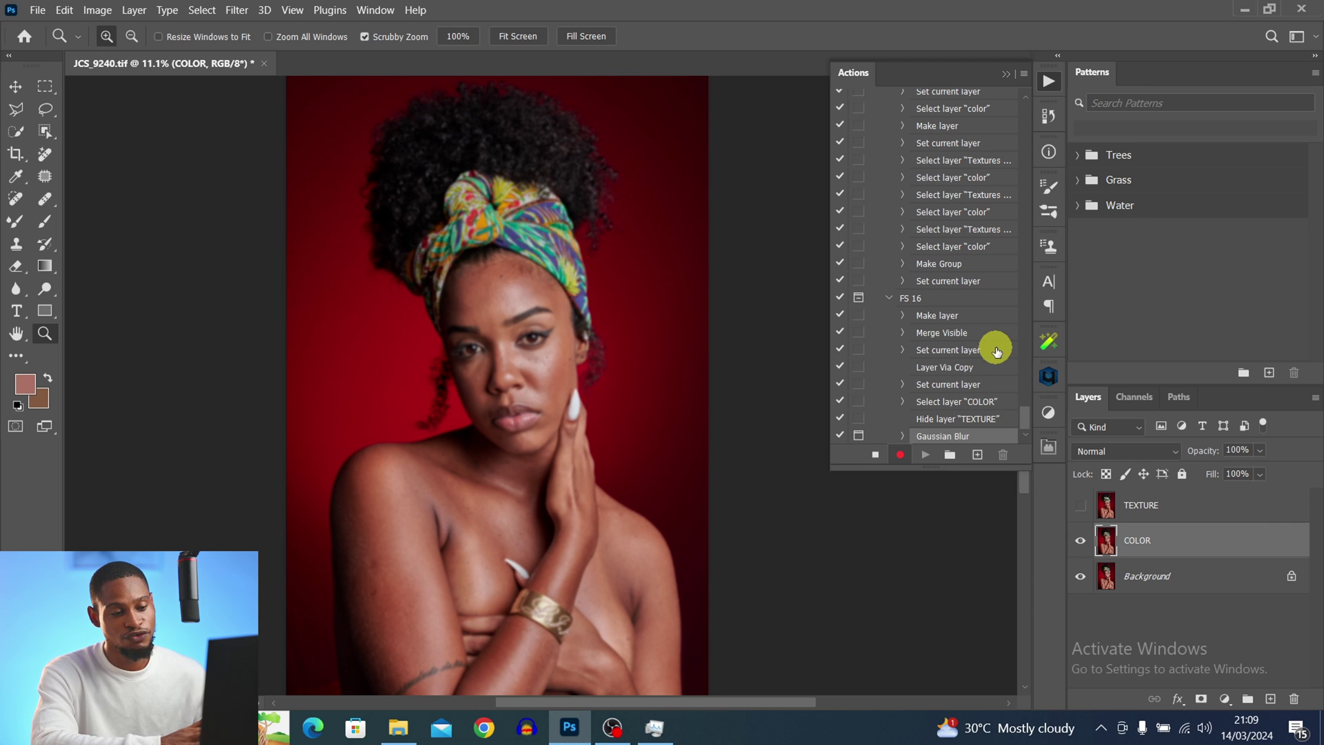
{"action": "left_click", "coordinate": [1079, 506]}
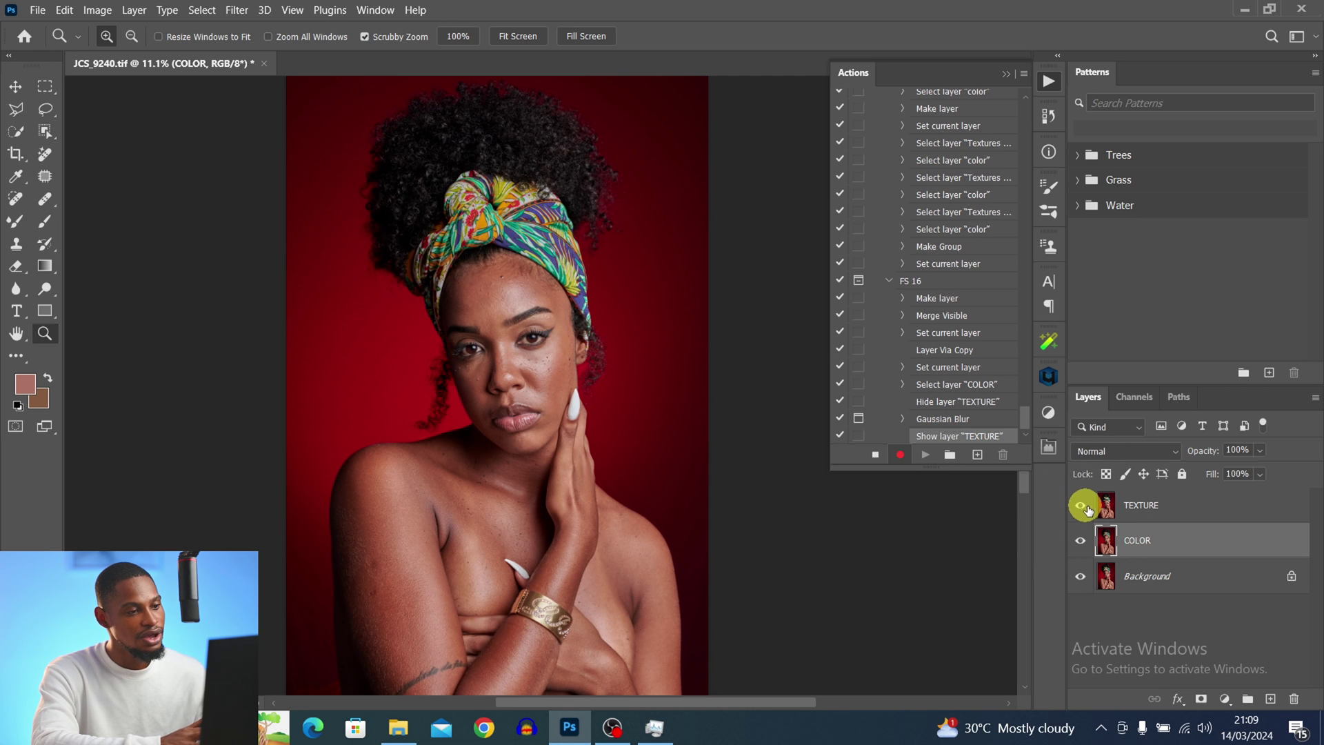
{"action": "left_click", "coordinate": [1134, 511]}
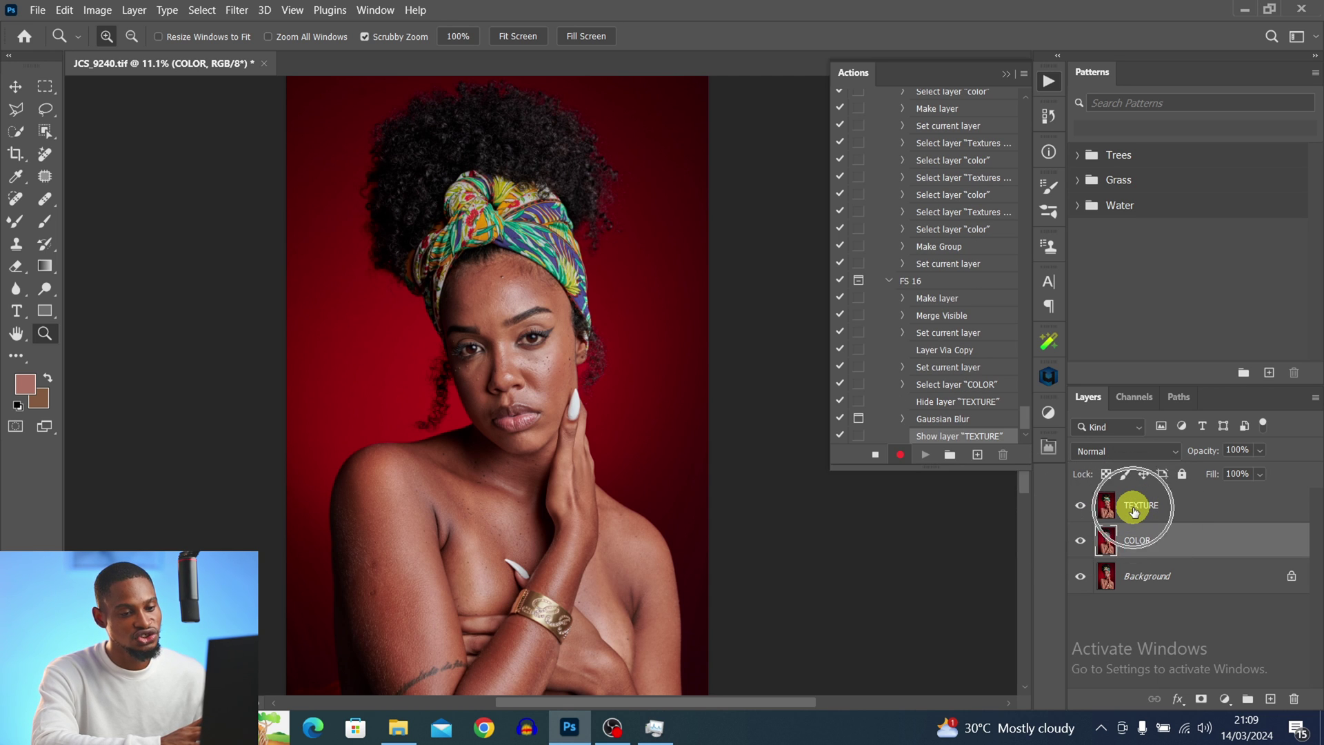
Step: Apply Image to TEXTURE from the inverted COLOR layer using Add blending at Scale 2
{"action": "left_click", "coordinate": [97, 10]}
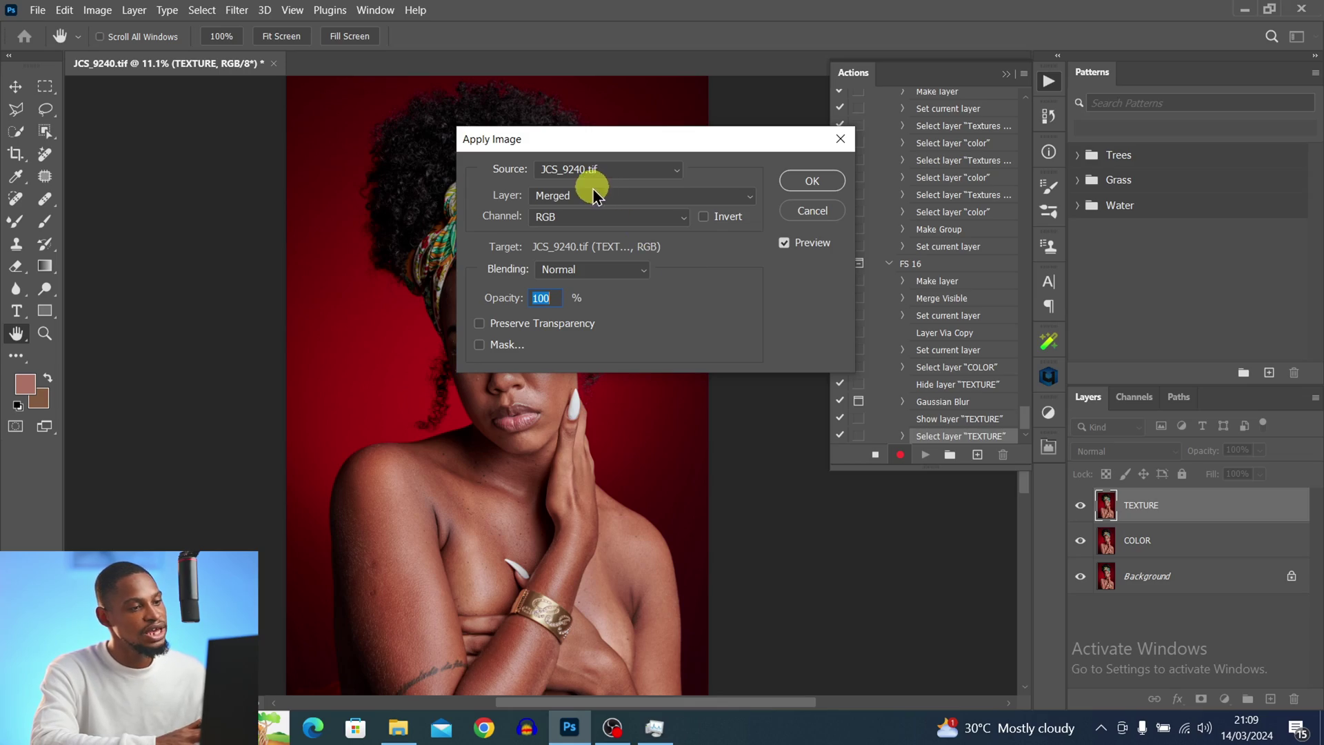
{"action": "left_click", "coordinate": [577, 200]}
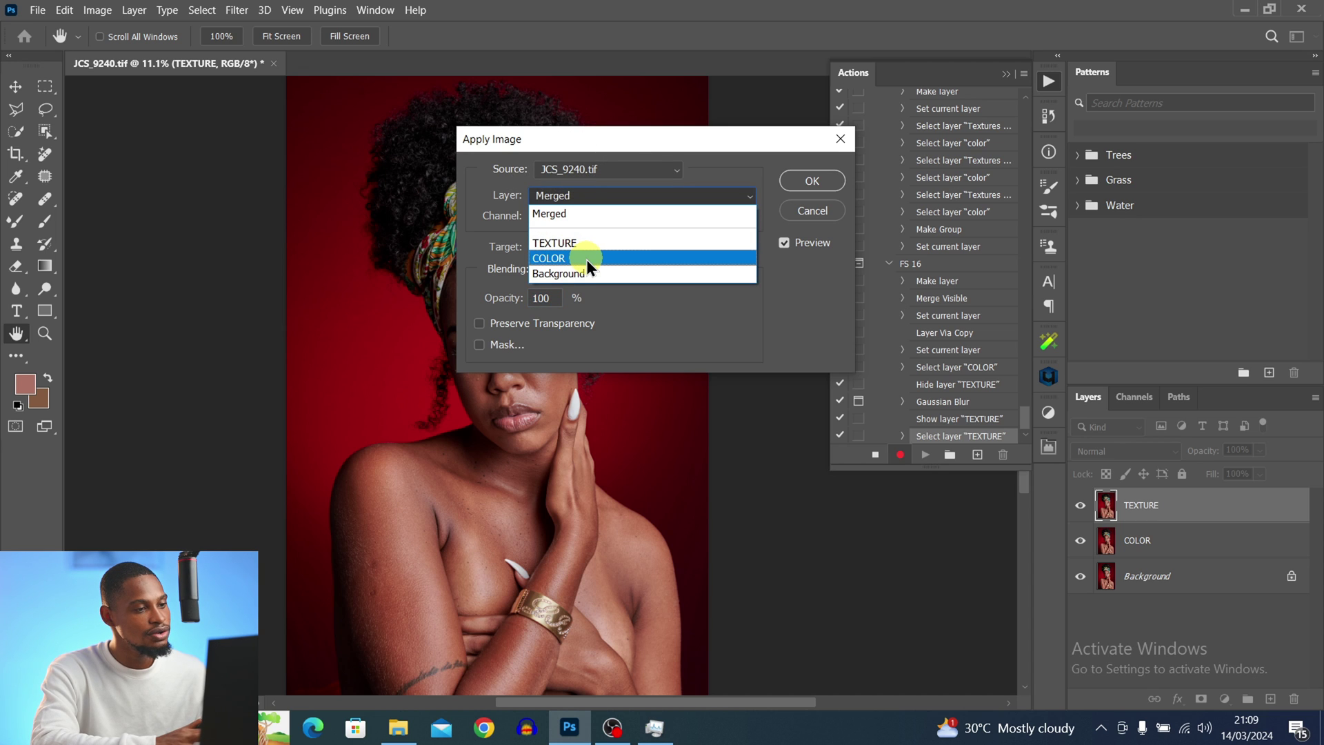
{"action": "left_click", "coordinate": [586, 260]}
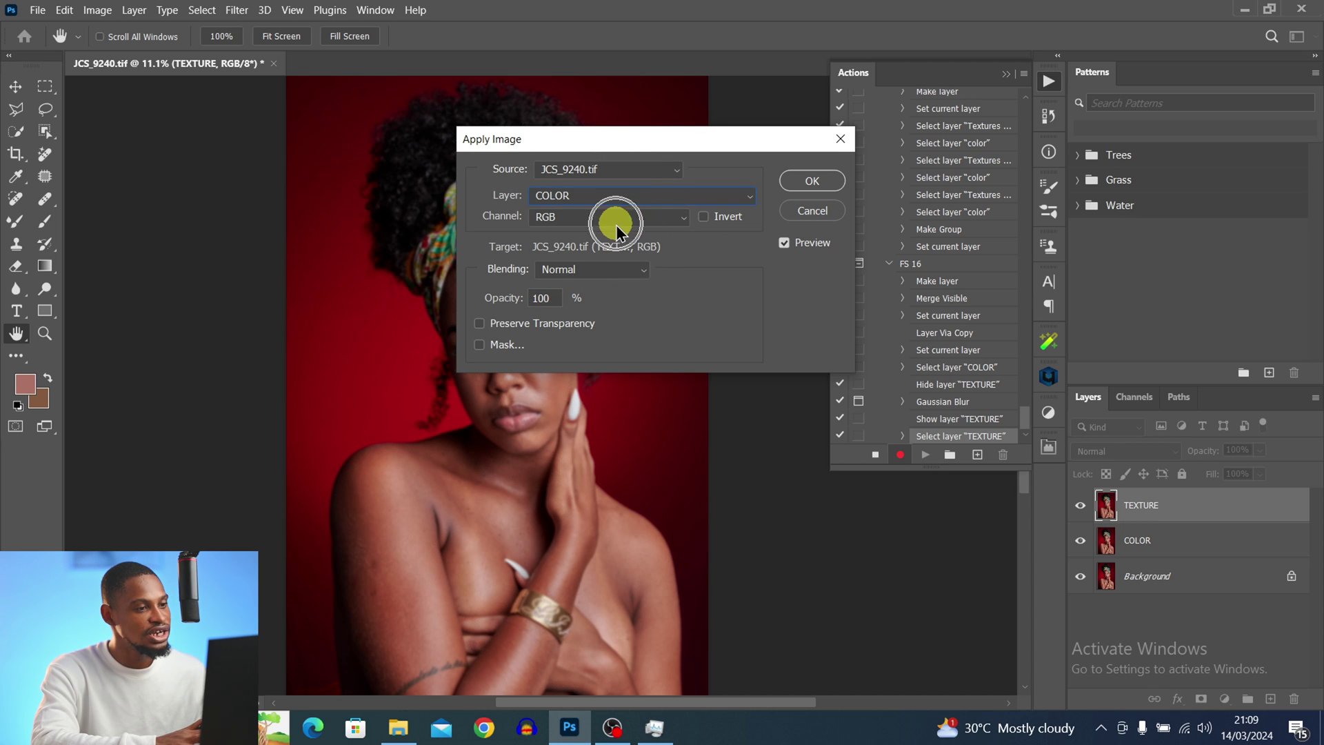
{"action": "left_click", "coordinate": [610, 271]}
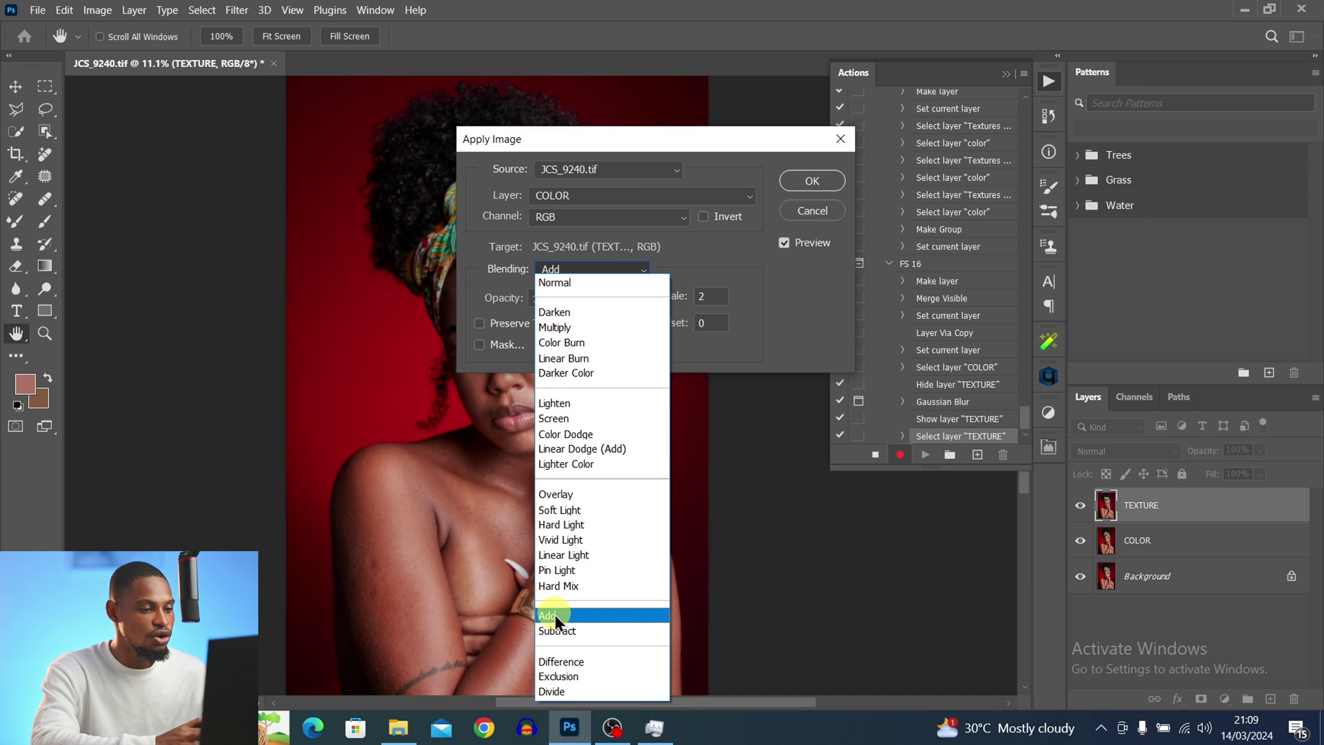
{"action": "left_click", "coordinate": [569, 614]}
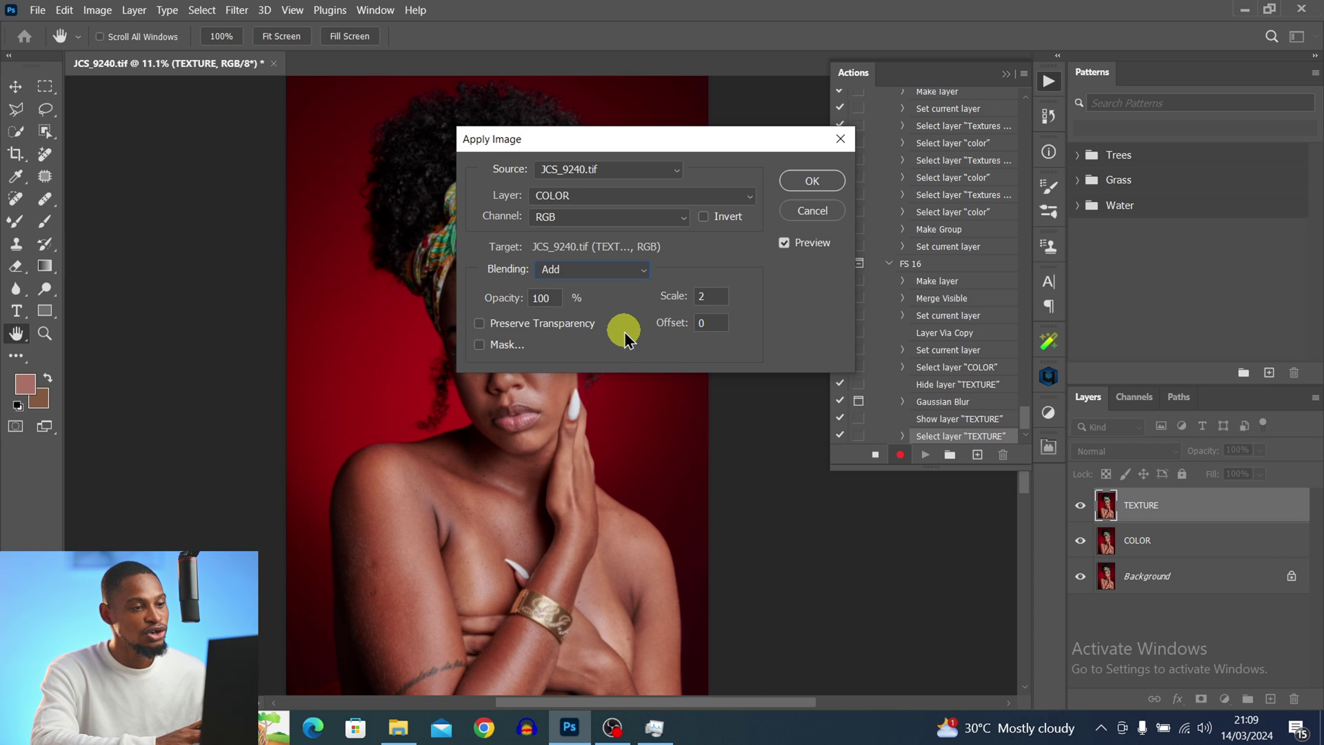
{"action": "left_click", "coordinate": [705, 217]}
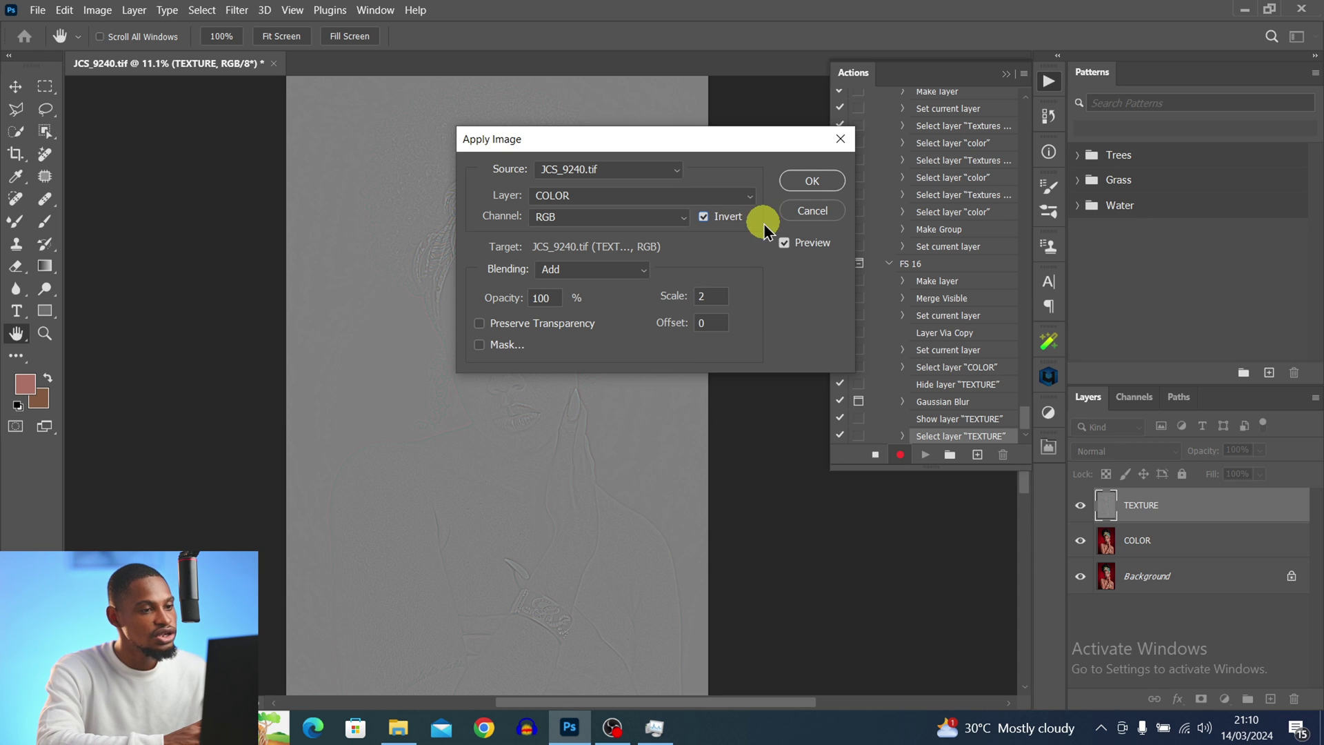
{"action": "left_click", "coordinate": [811, 181]}
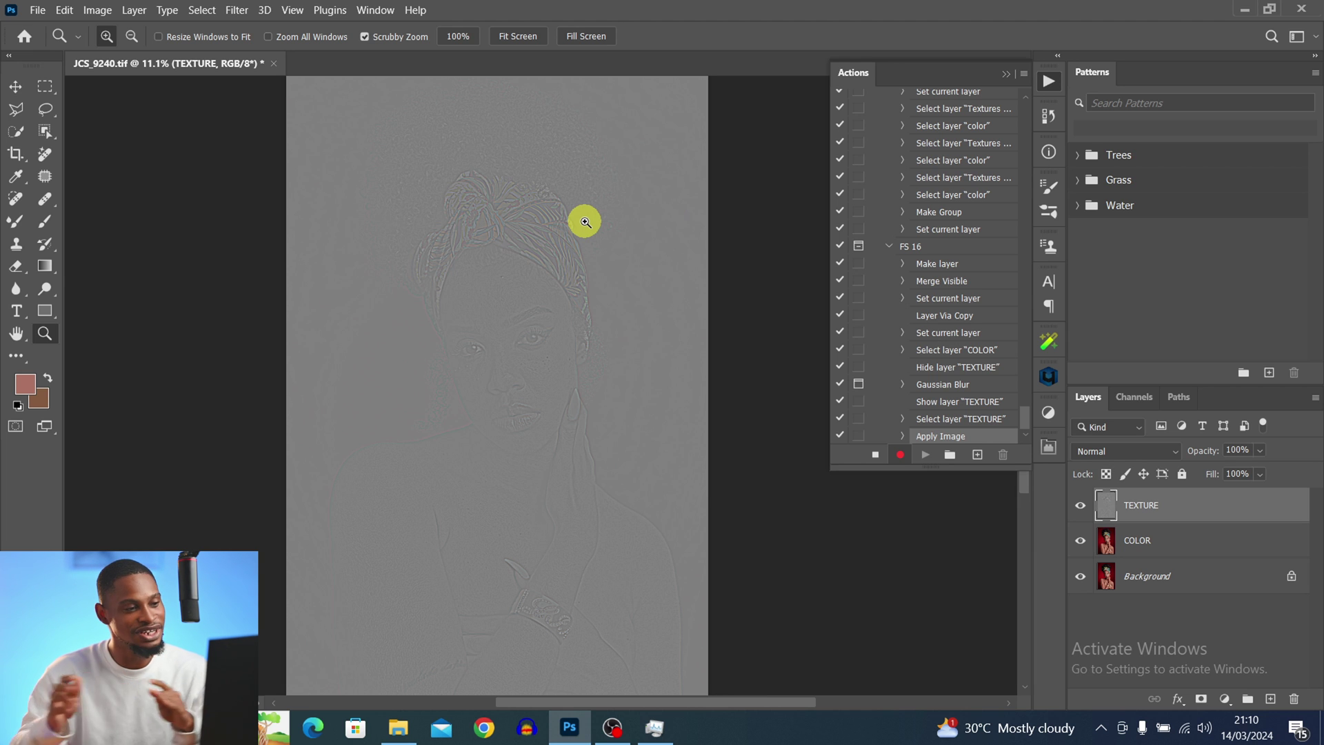
Step: Zoom in on the face and set the TEXTURE layer to Linear Light blend mode
{"action": "left_click_drag", "start_coordinate": [526, 287], "coordinate": [570, 310]}
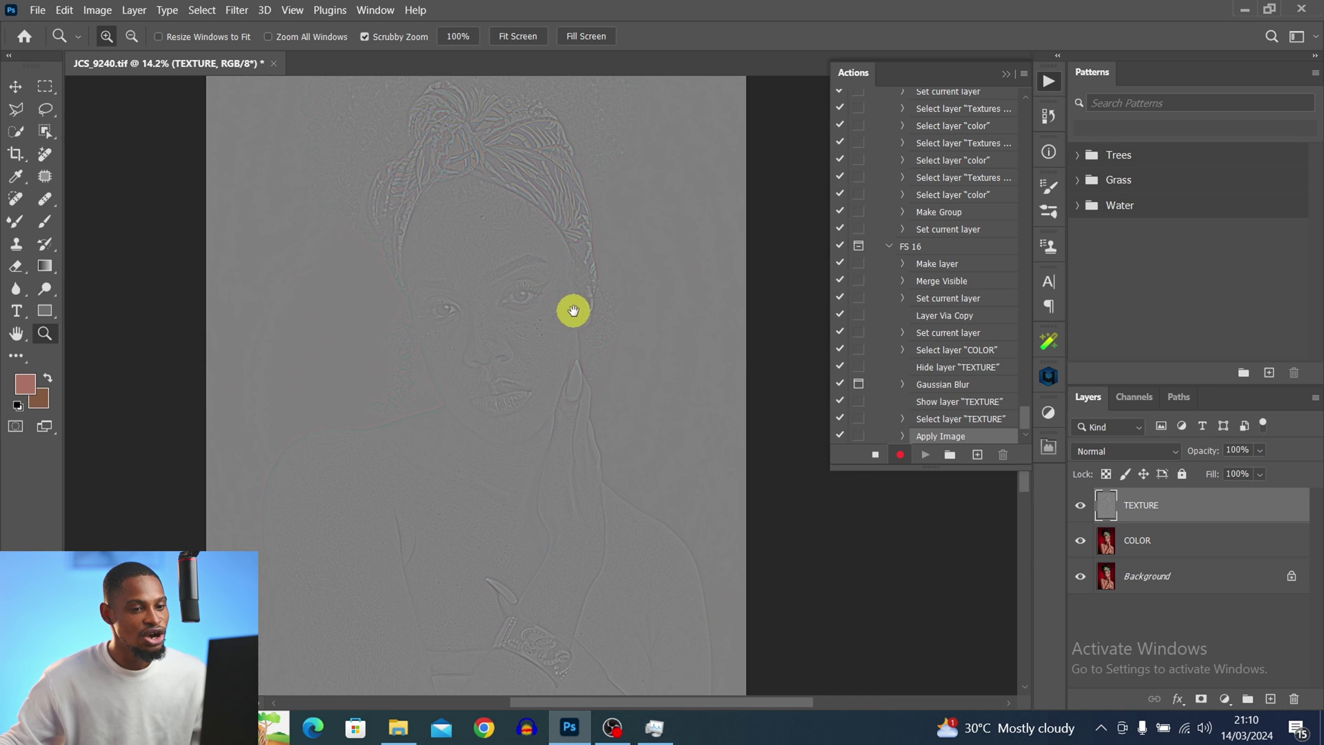
{"action": "left_click", "coordinate": [1125, 450]}
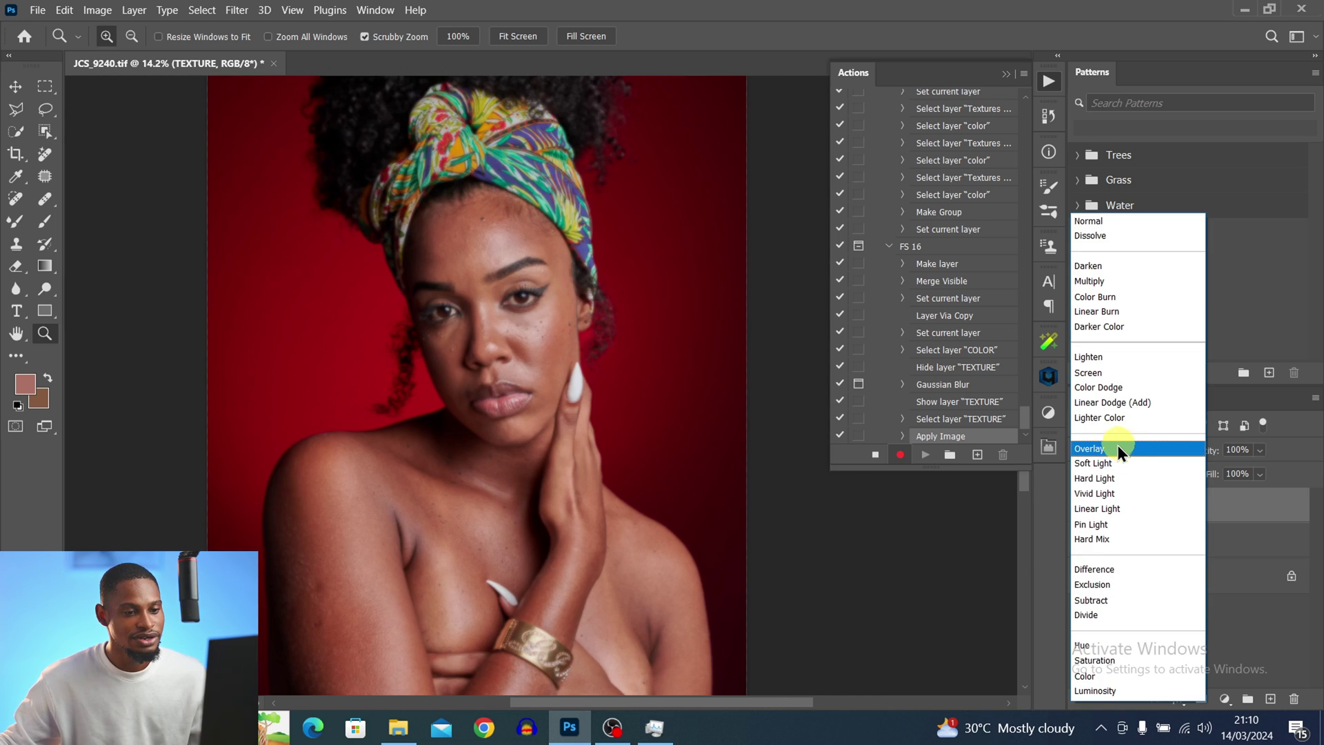
{"action": "left_click", "coordinate": [1112, 509]}
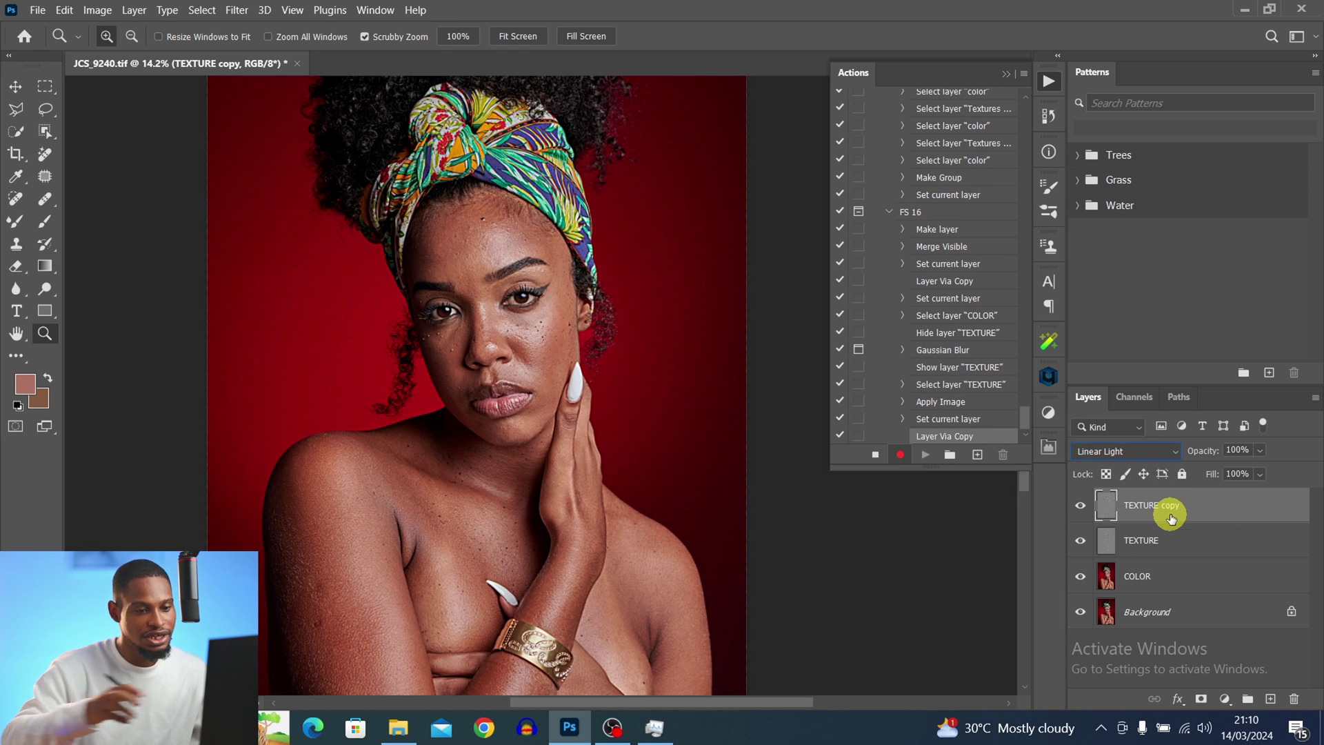
Step: Duplicate TEXTURE as a clipped TEXTURE copy in Normal mode, then select the COLOR layer
{"action": "key", "text": "ctrl+j"}
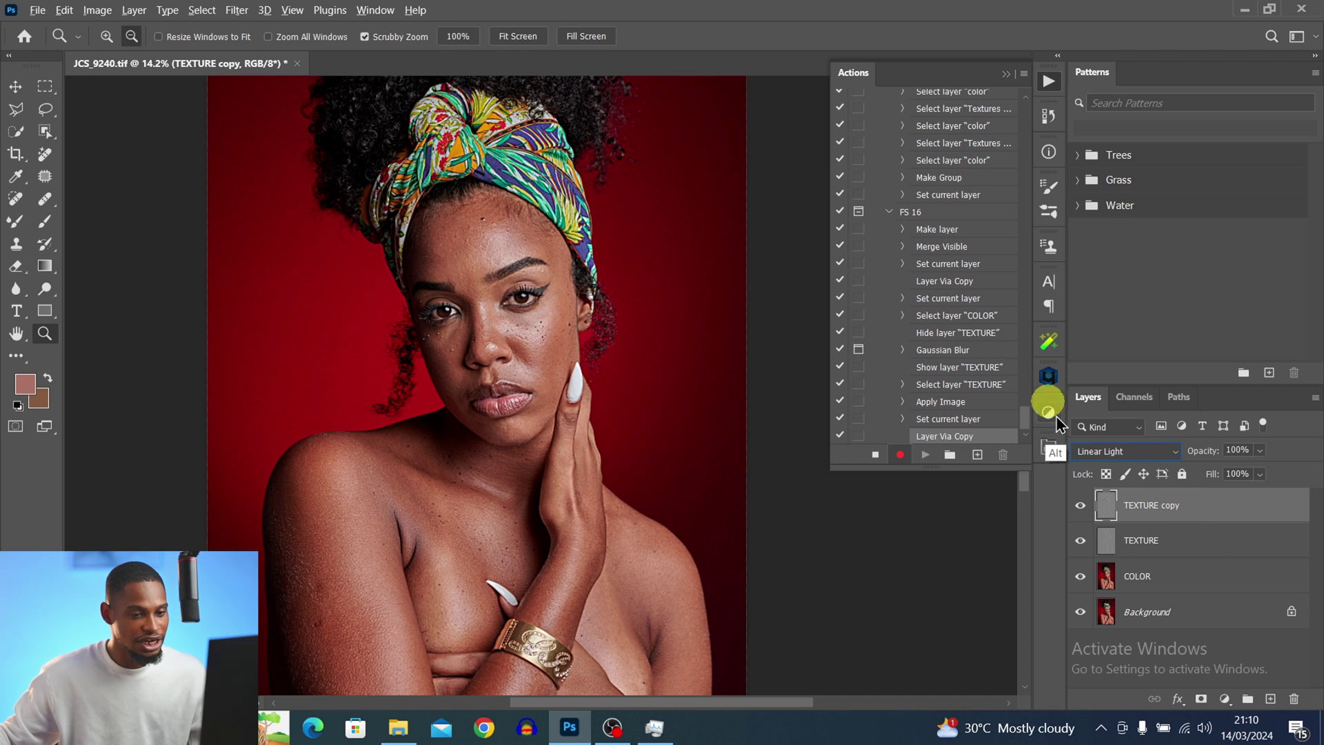
{"action": "left_click", "coordinate": [1174, 519], "text": "alt"}
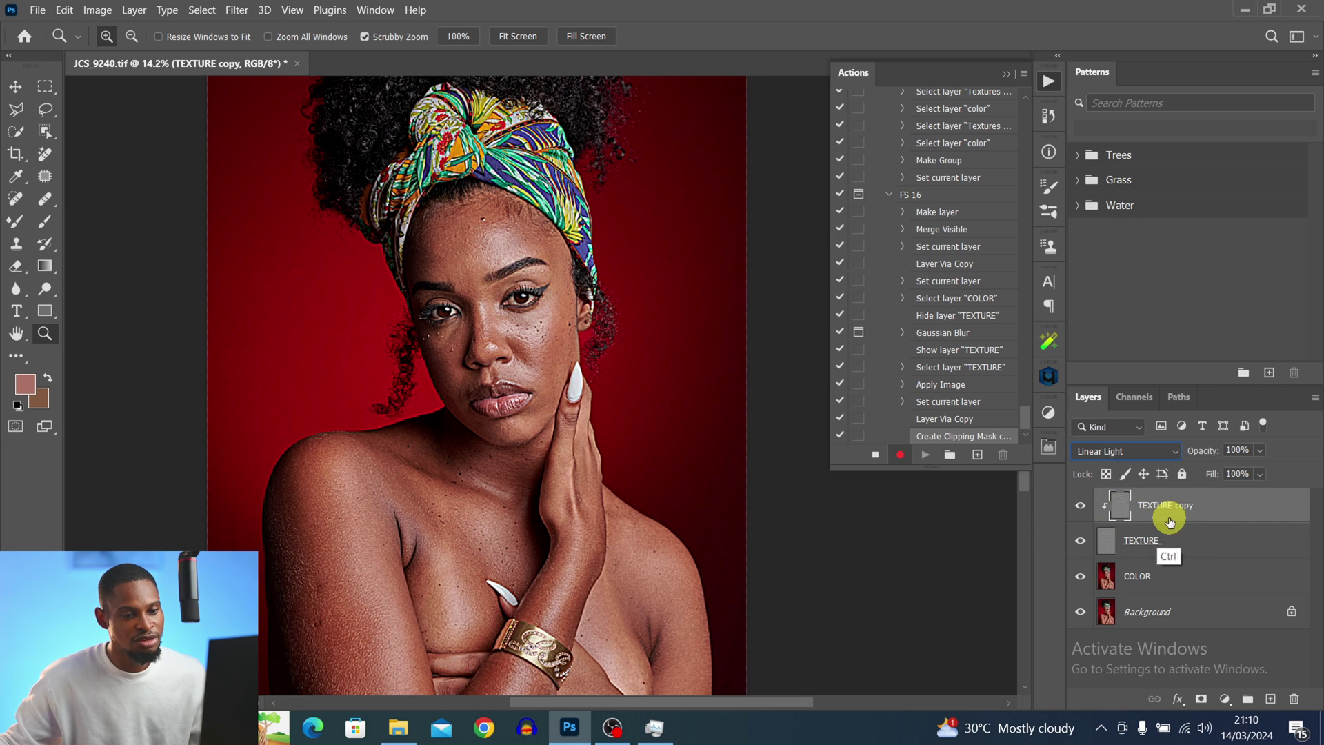
{"action": "left_click", "coordinate": [1117, 451]}
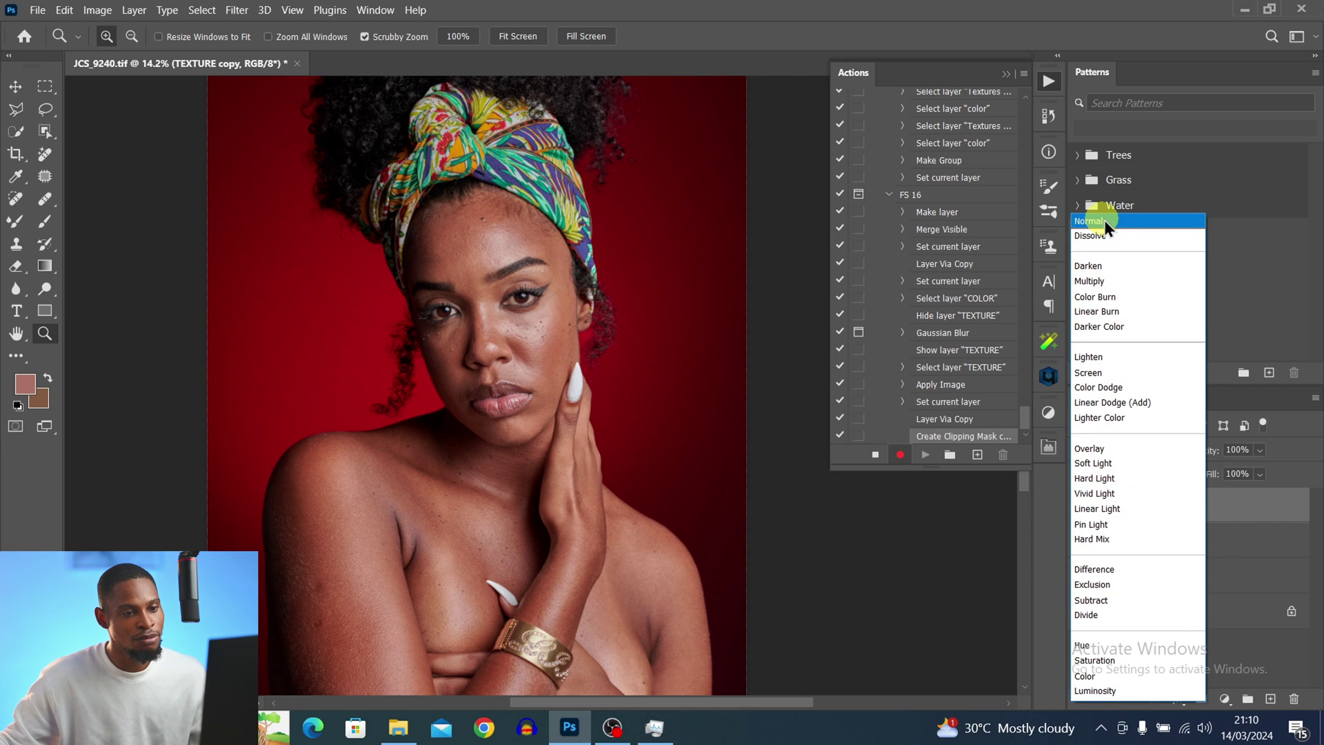
{"action": "left_click", "coordinate": [1095, 220]}
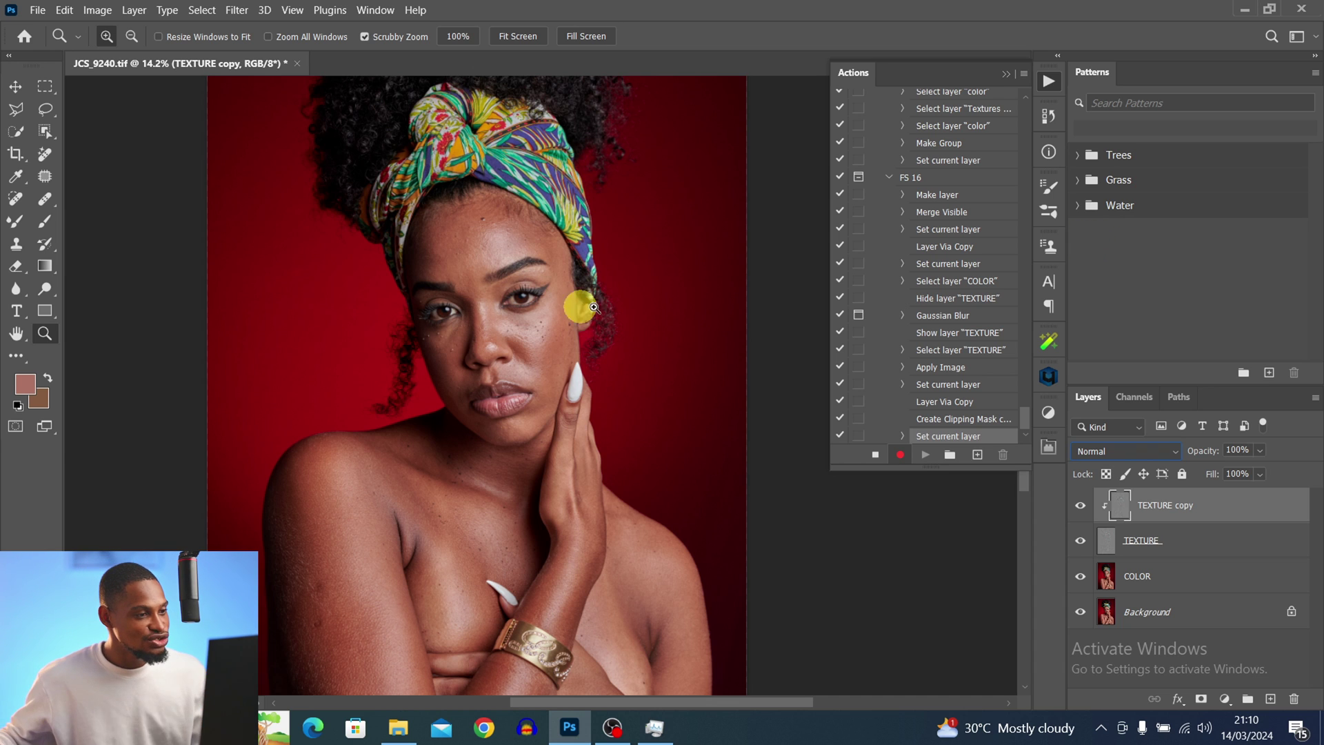
{"action": "left_click", "coordinate": [1096, 473]}
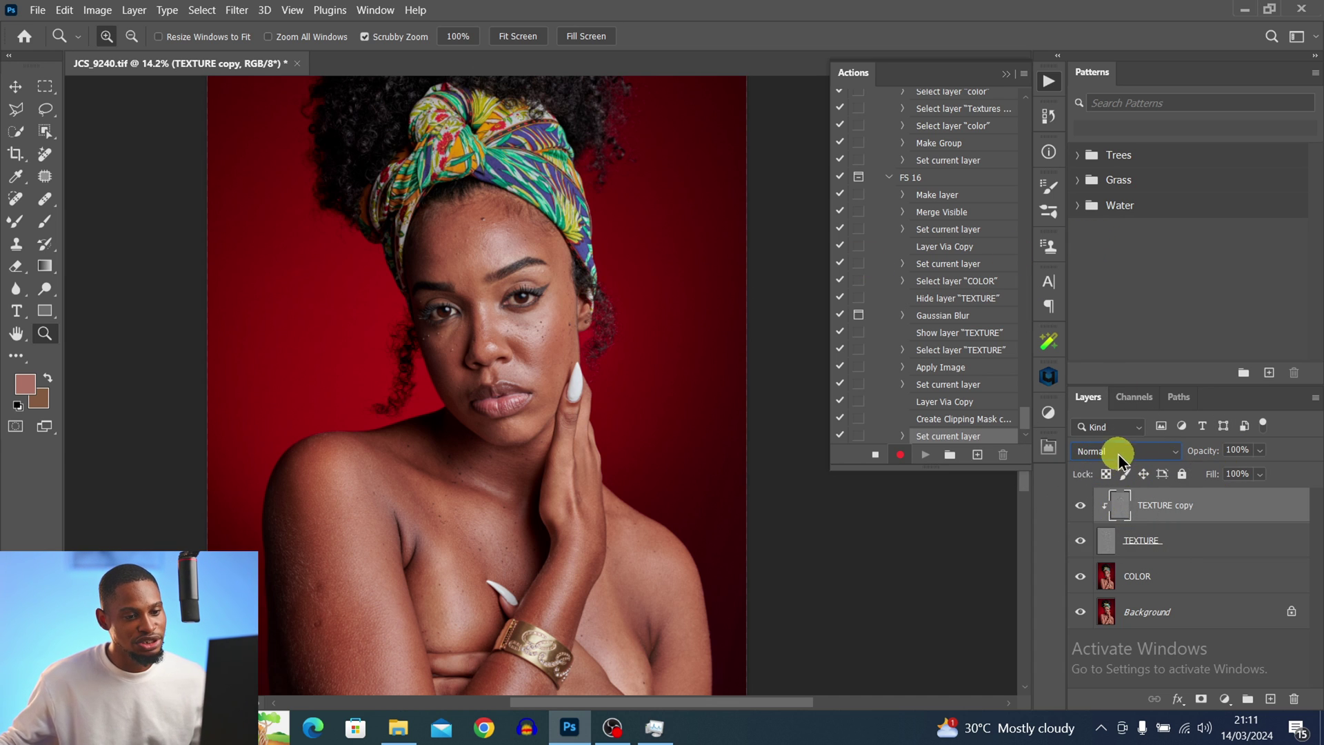
{"action": "left_click", "coordinate": [1138, 582]}
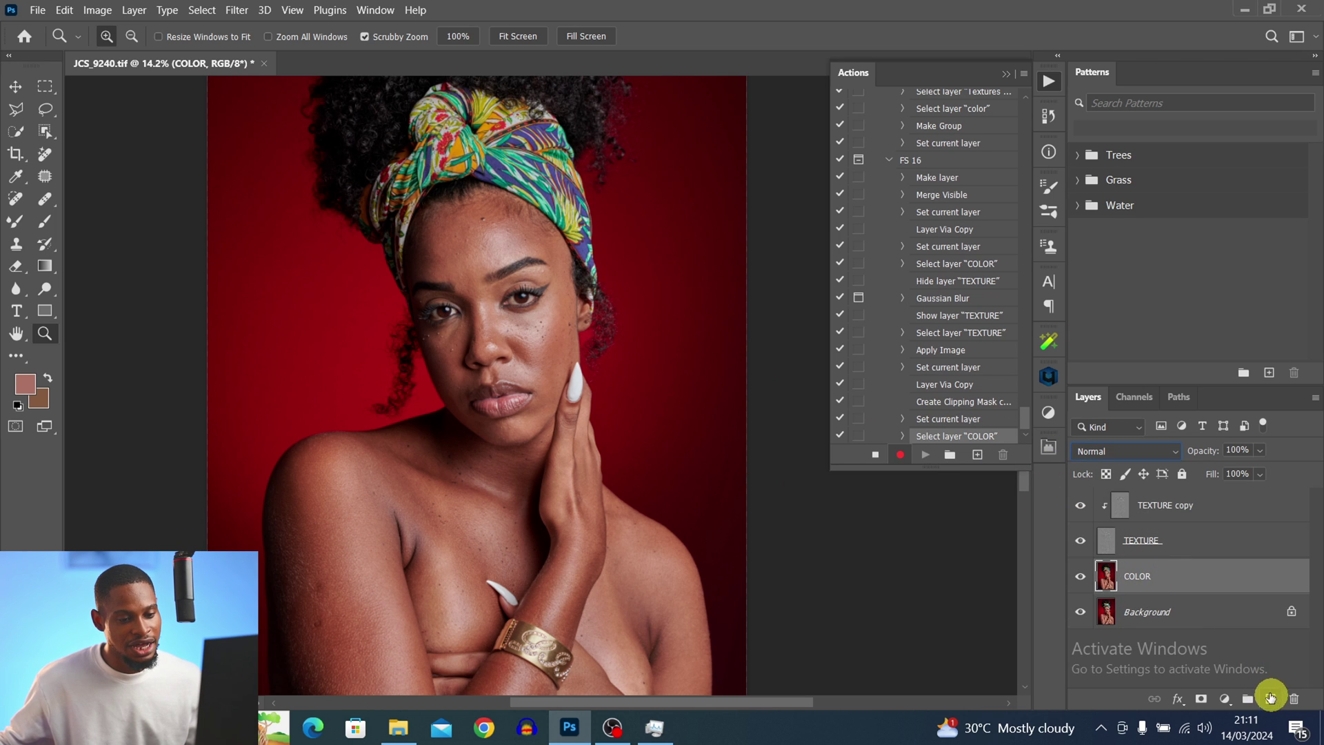
Step: Add an empty layer named BRUSH above COLOR and select TEXTURE copy through COLOR
{"action": "left_click", "coordinate": [1270, 698]}
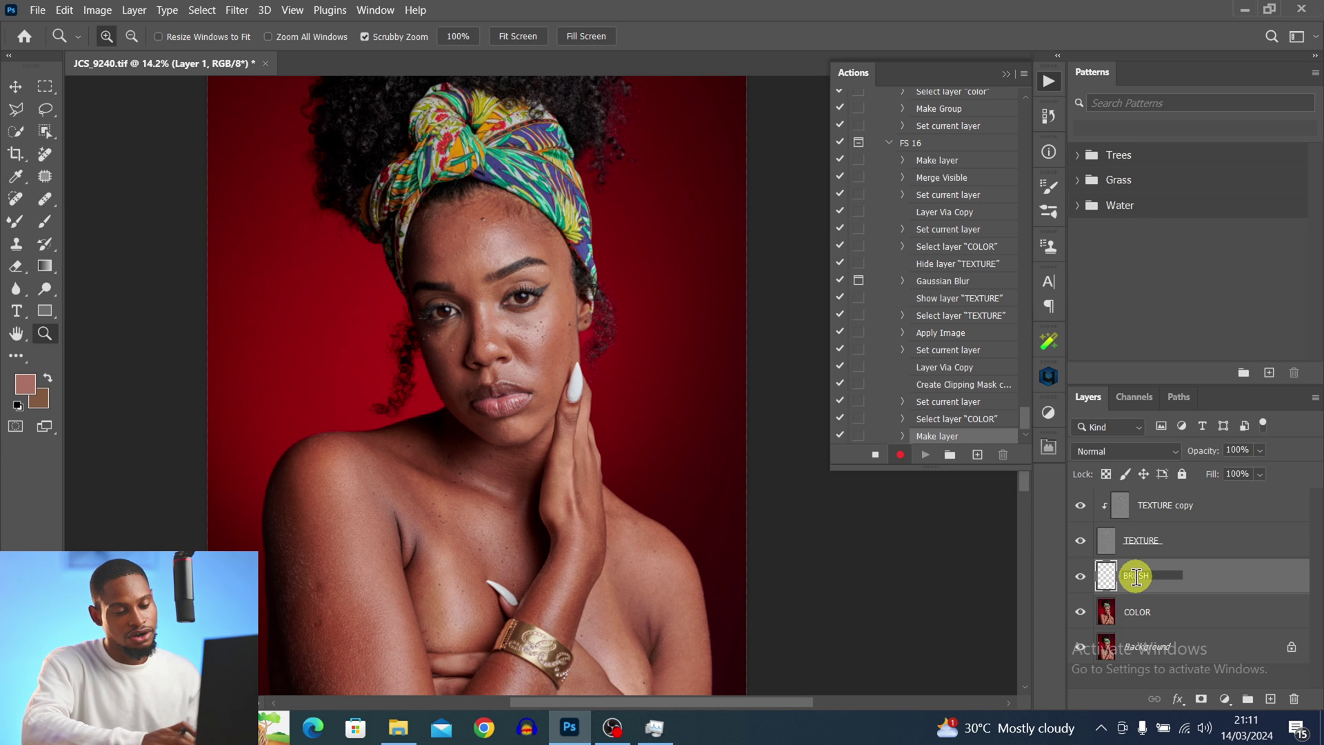
{"action": "key", "text": "Return"}
{"action": "left_click", "coordinate": [1172, 510]}
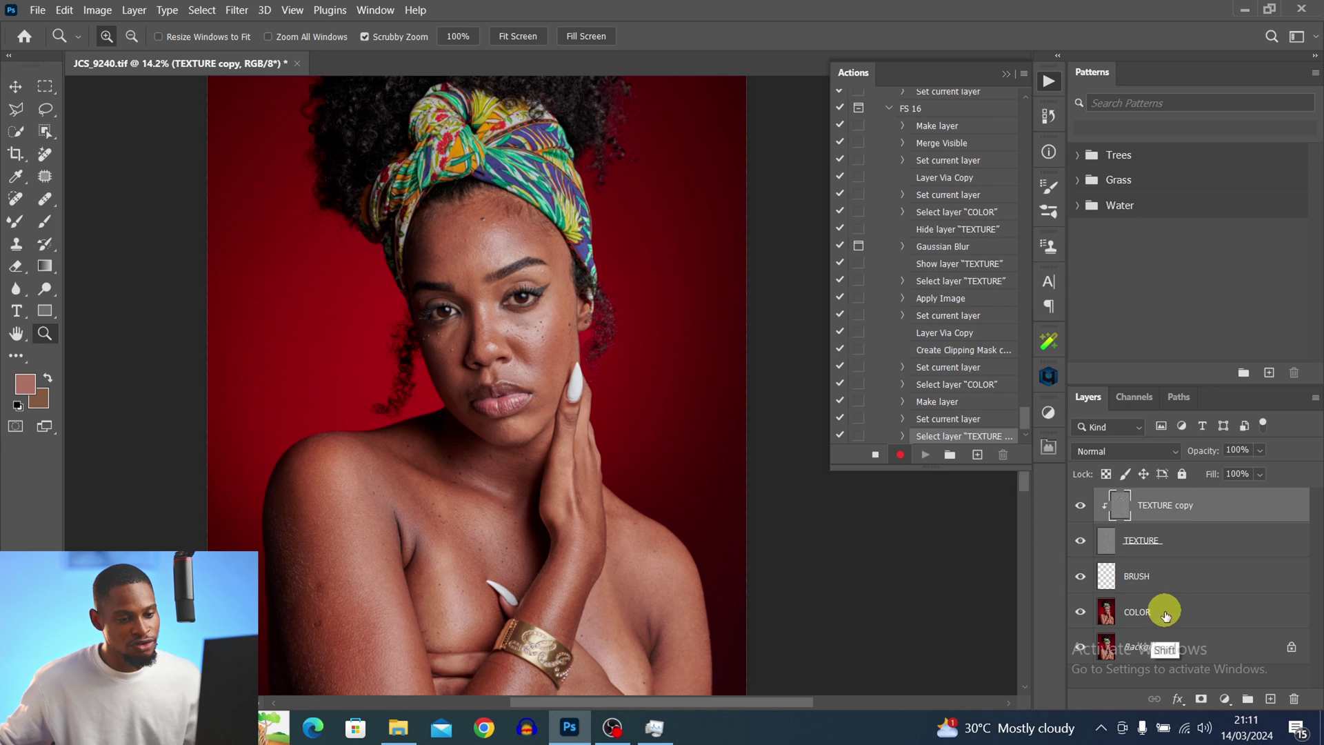
{"action": "left_click", "coordinate": [1165, 616], "text": "shift"}
Step: Group the four layers as FS 16BIT and stop recording the FS 16 action
{"action": "key", "text": "ctrl+g"}
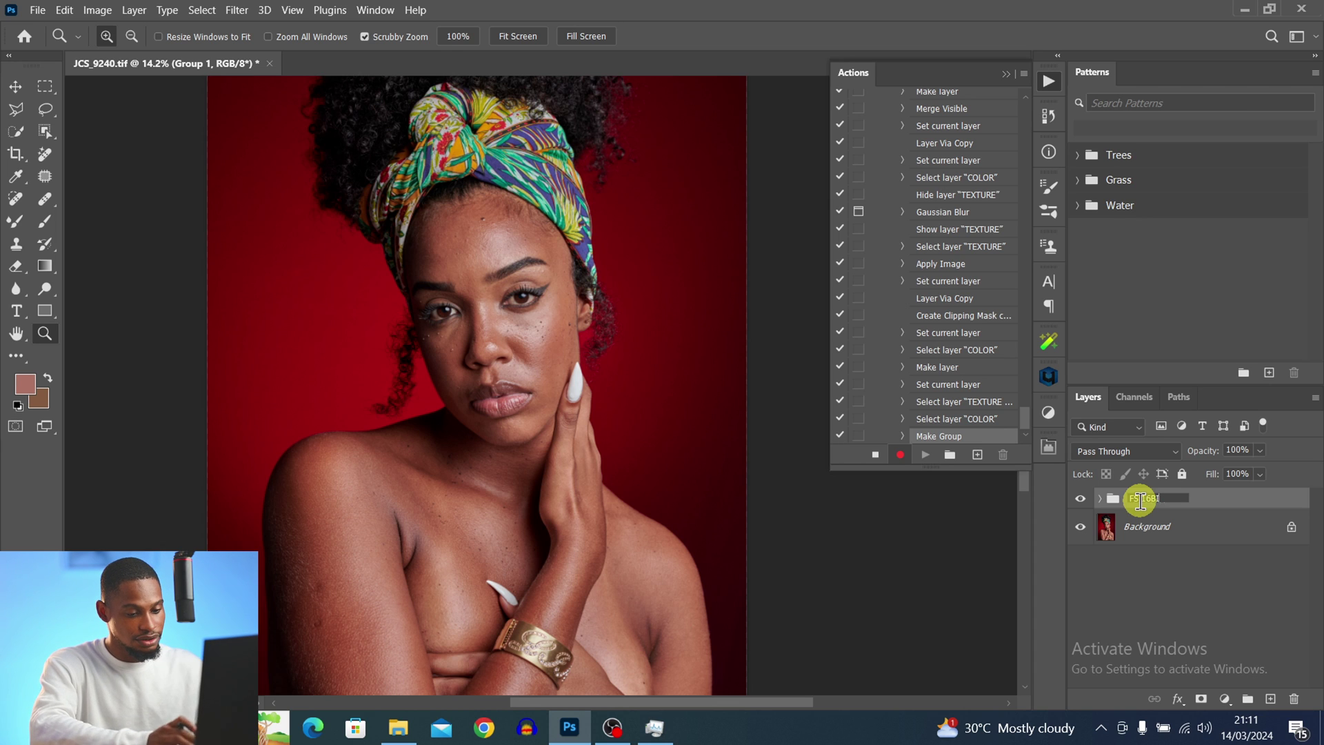
{"action": "key", "text": "Return"}
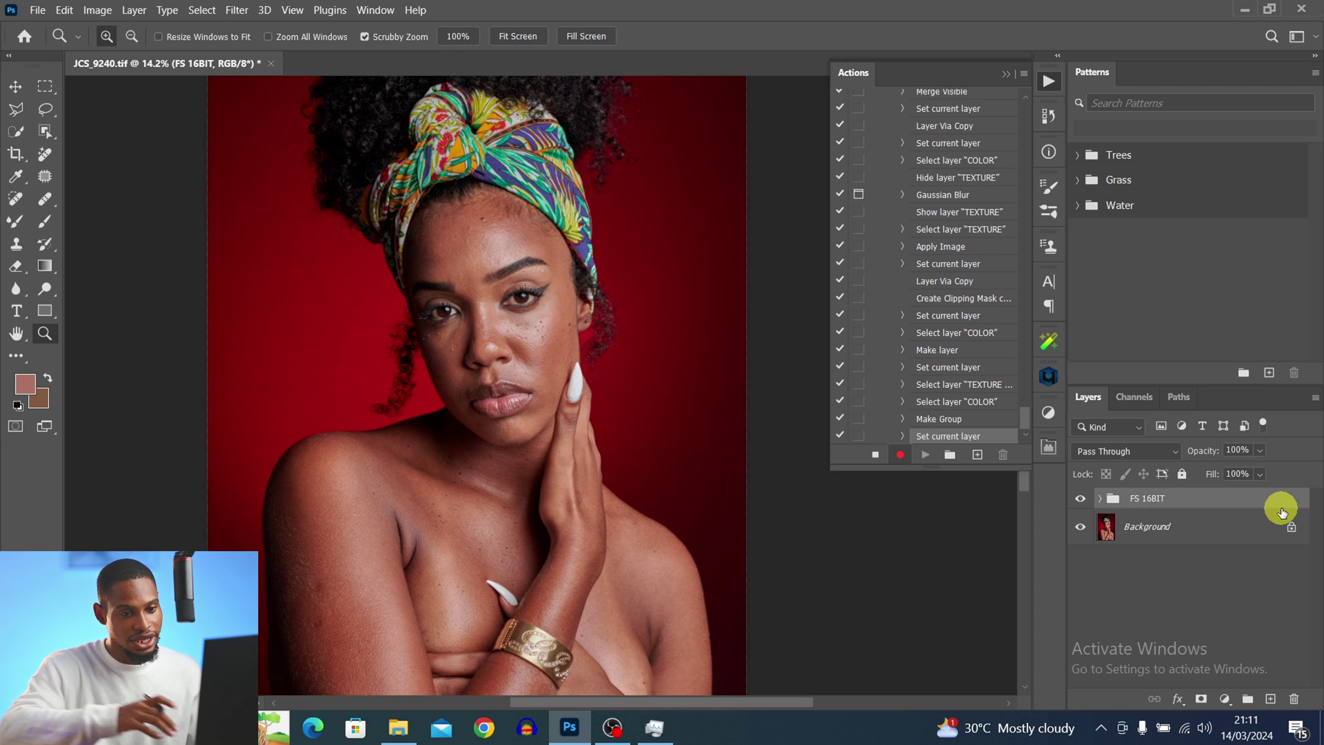
{"action": "left_click", "coordinate": [876, 454]}
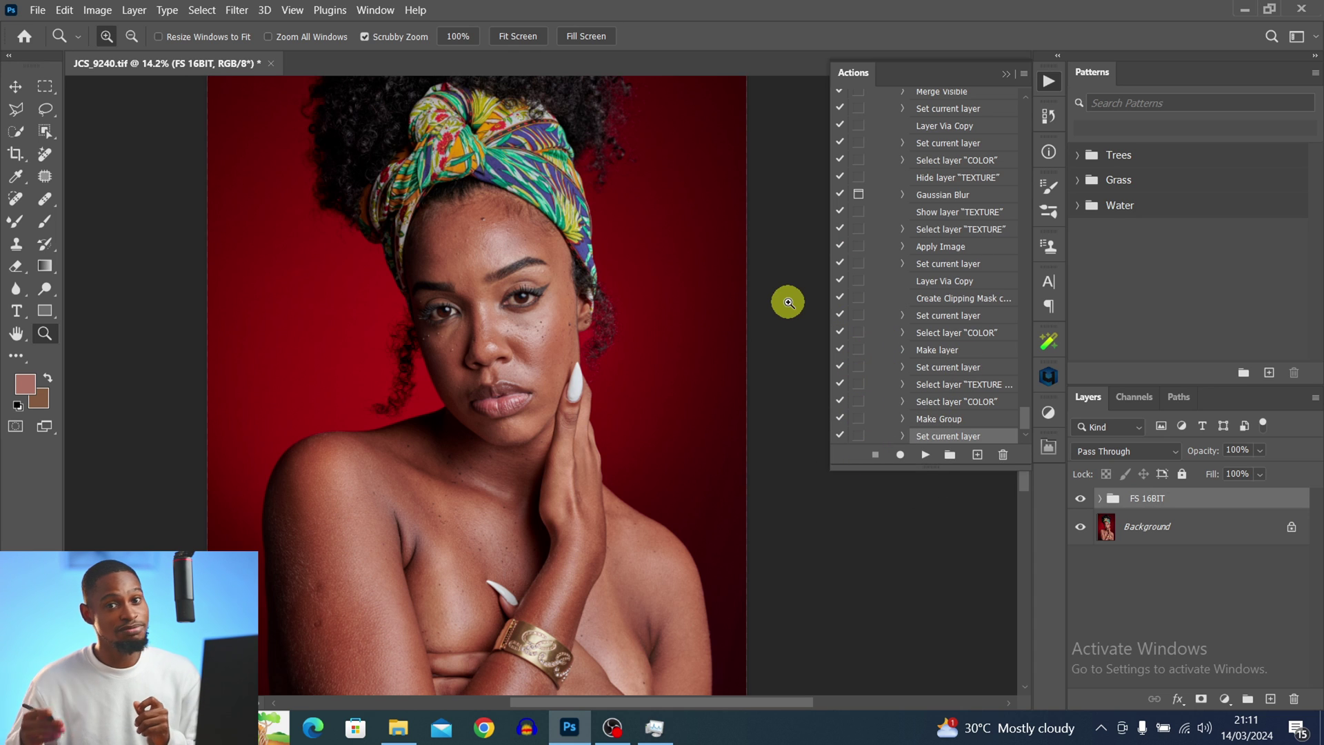
Step: Switch the Actions panel to Button Mode and delete the FS 16BIT group
{"action": "left_click", "coordinate": [1023, 74]}
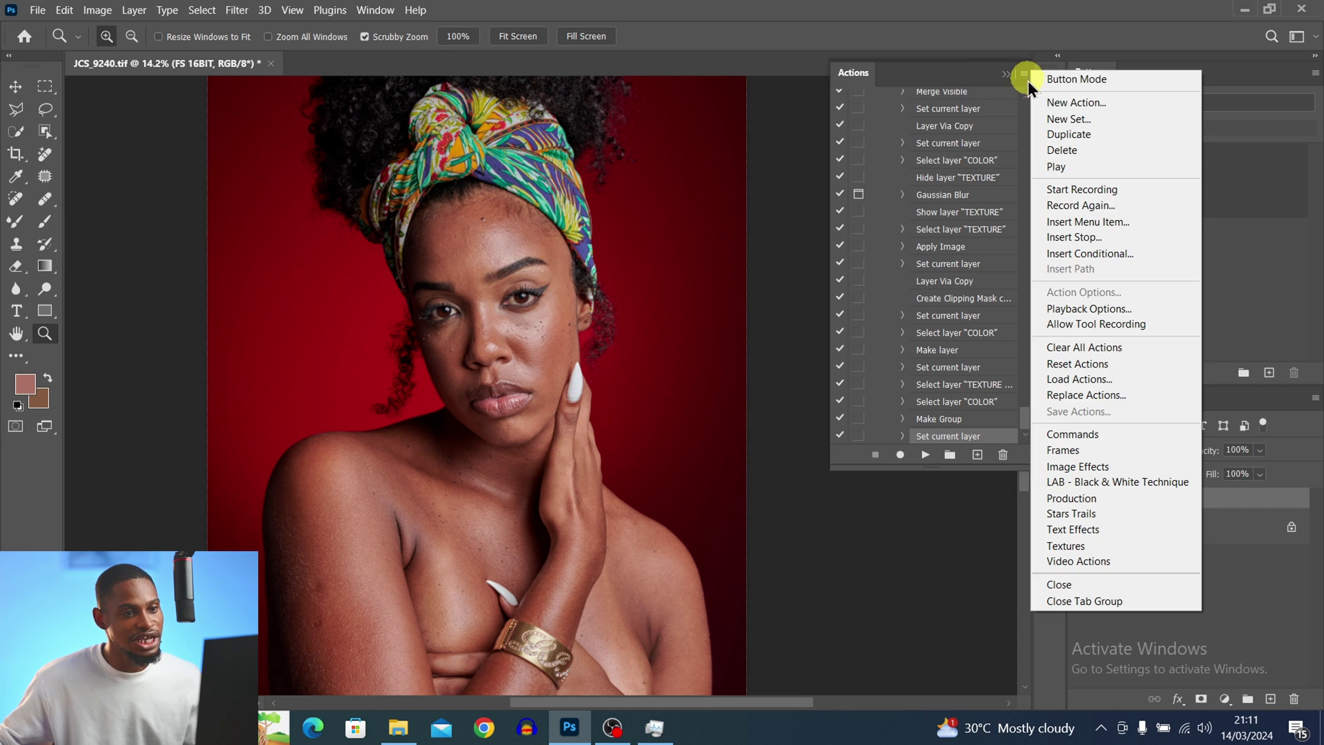
{"action": "left_click", "coordinate": [1065, 80]}
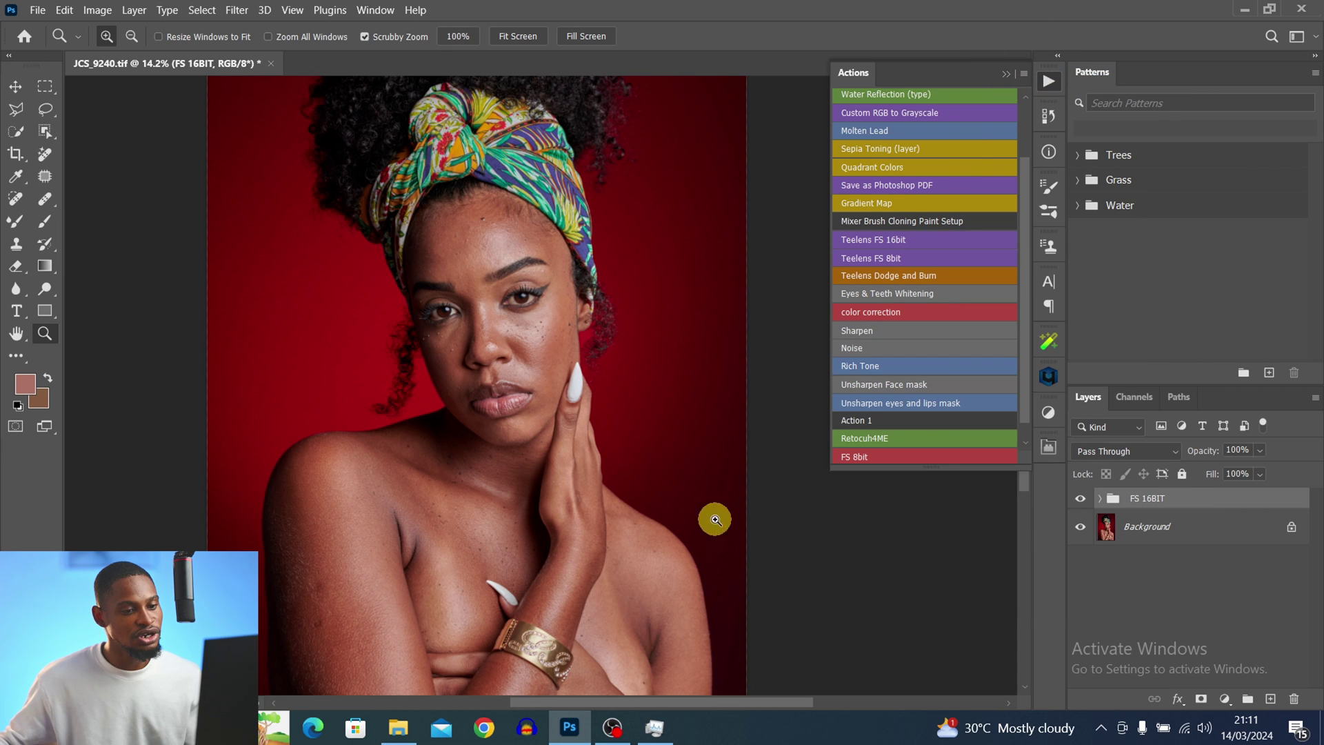
{"action": "key", "text": "Delete"}
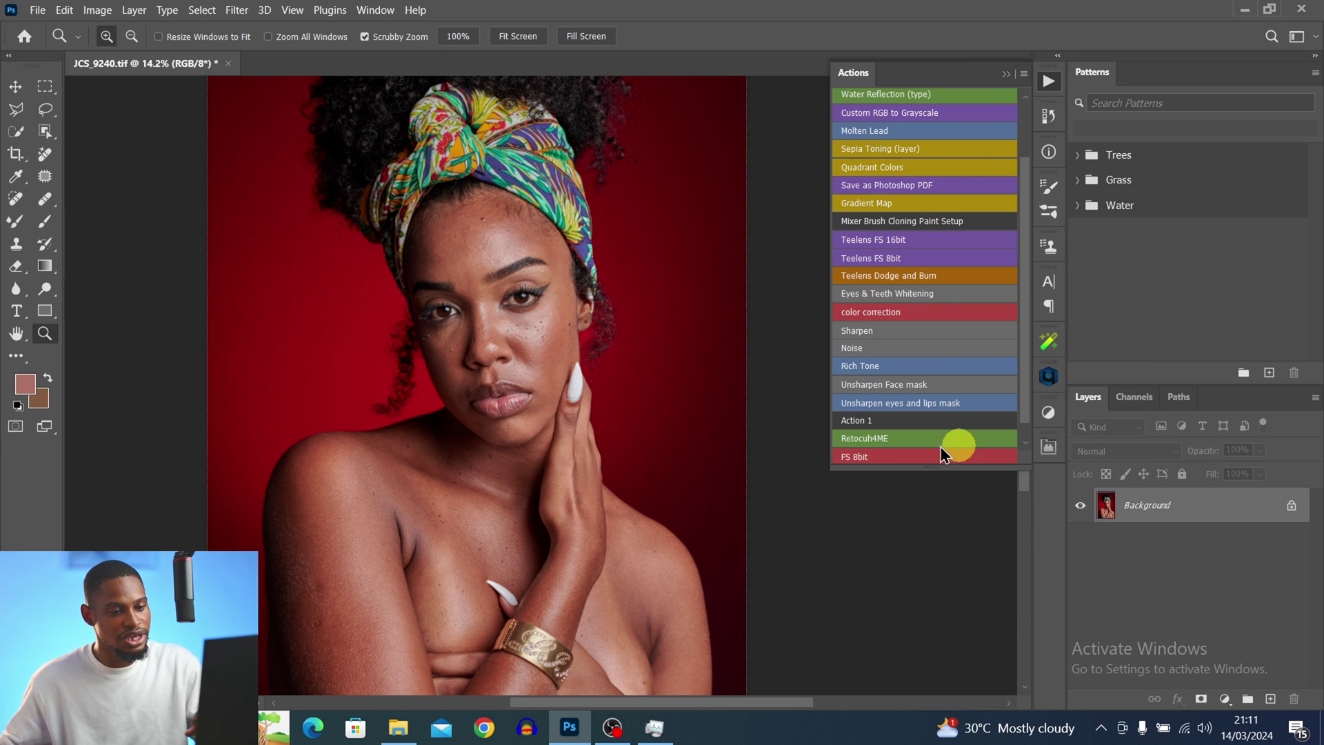
Step: Run Retocuh4ME, then replay FS 16, accepting its Gaussian Blur dialog
{"action": "left_click", "coordinate": [920, 436]}
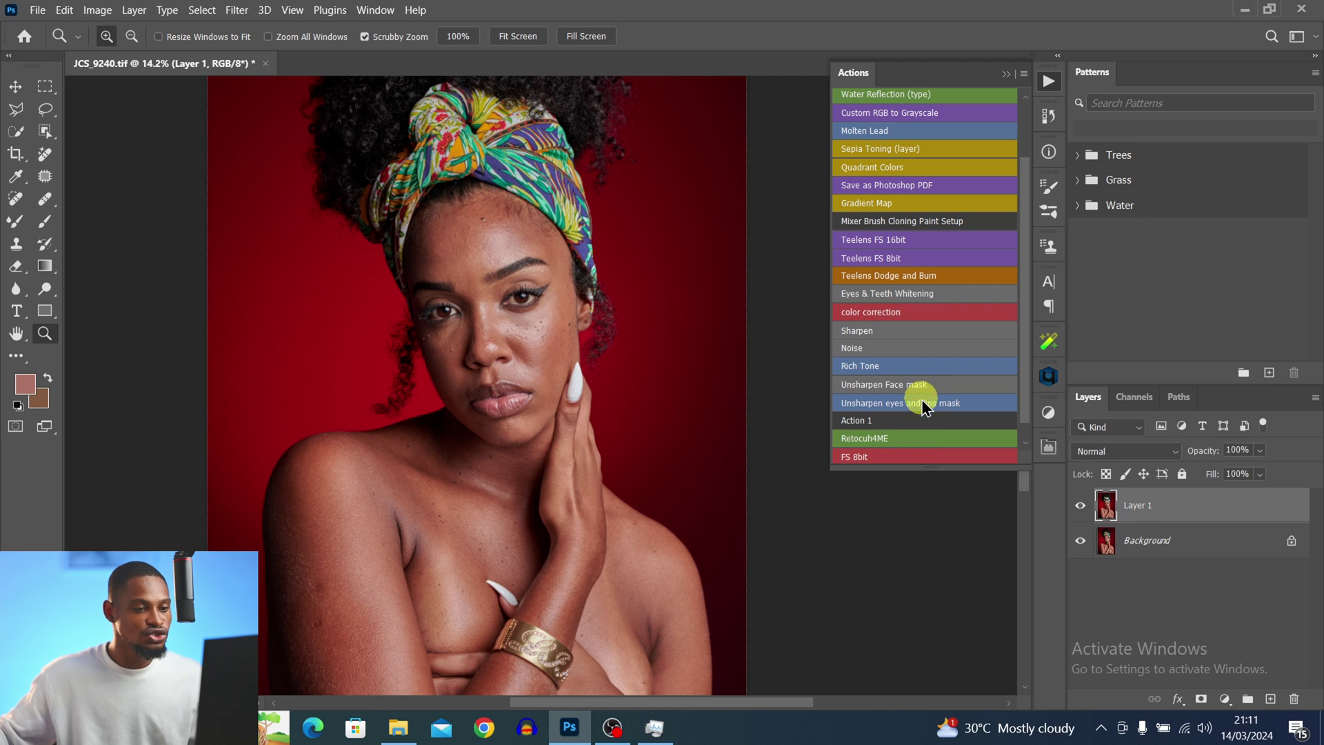
{"action": "key", "text": "ctrl"}
{"action": "scroll", "coordinate": [1025, 402], "scroll_direction": "down", "scroll_amount": 1}
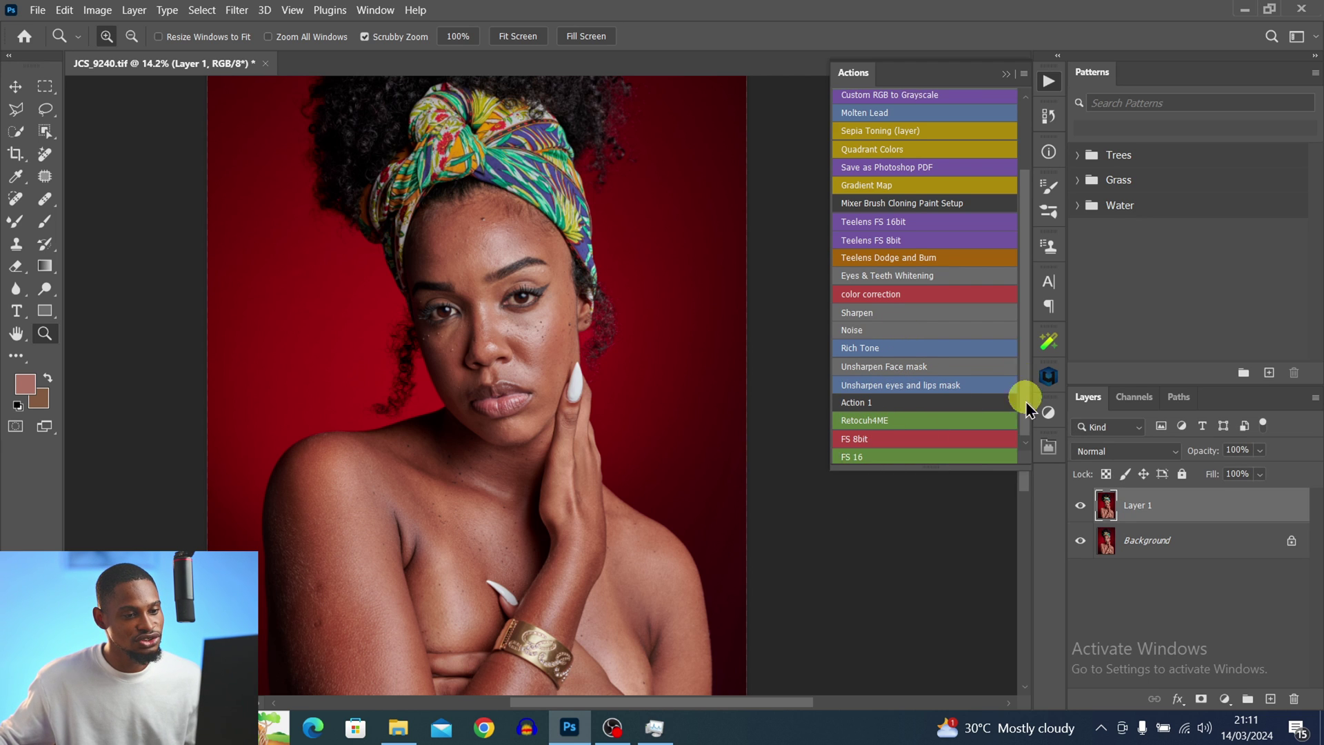
{"action": "left_click", "coordinate": [869, 455]}
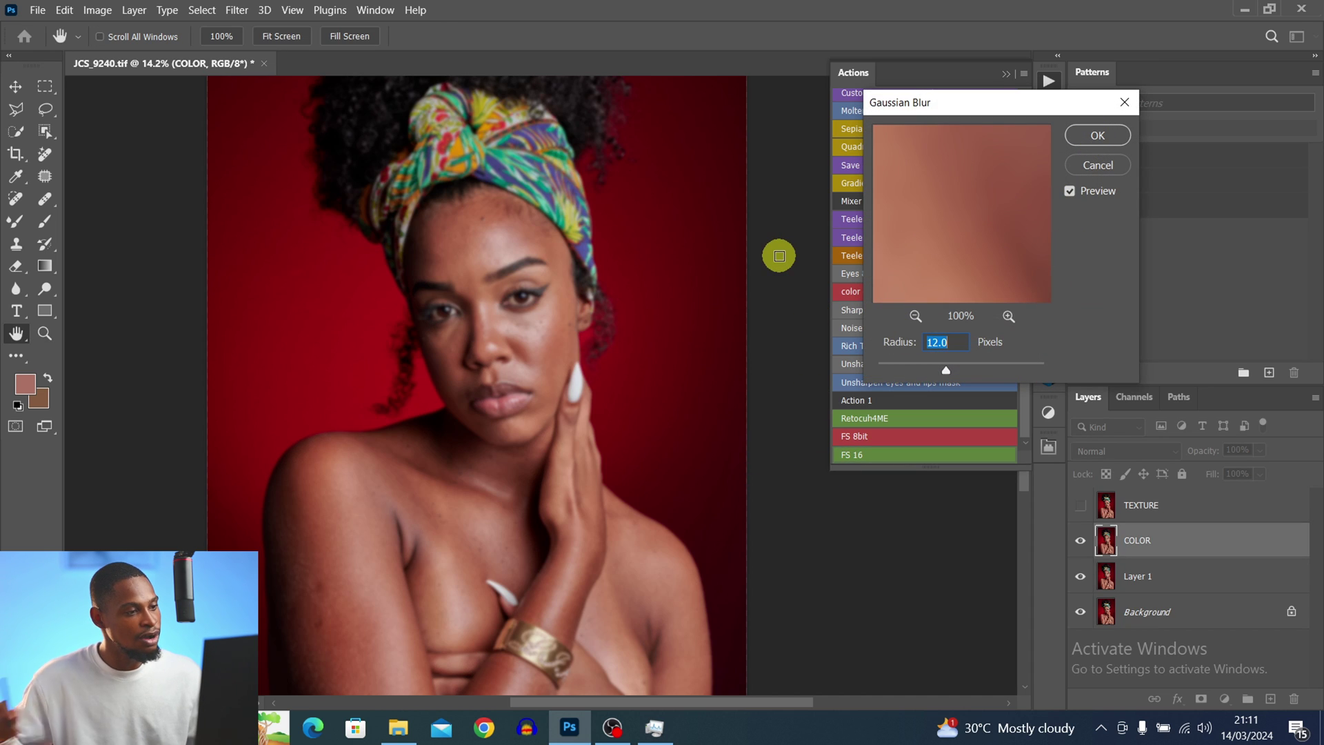
{"action": "key", "text": "Return"}
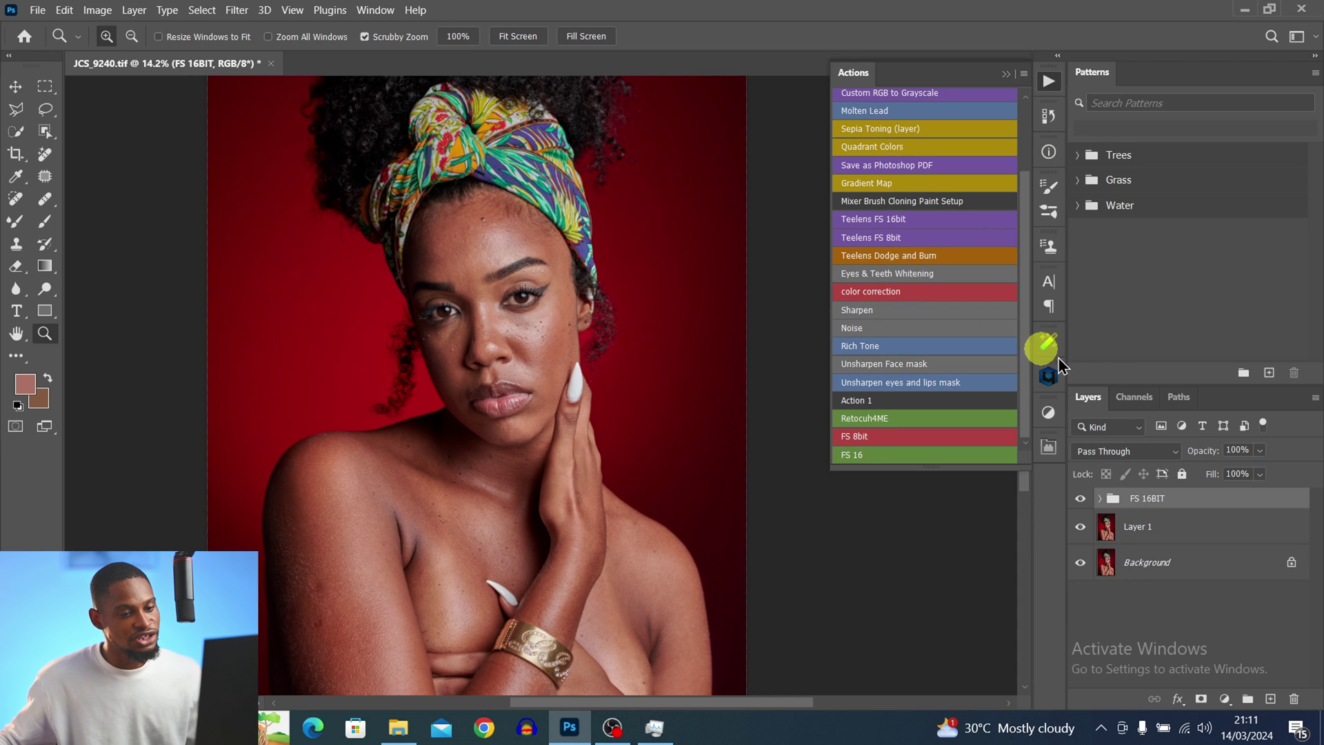
Step: Expand FS 16BIT, zoom into the face, and ready Clone Stamp on TEXTURE copy
{"action": "left_click", "coordinate": [1100, 499]}
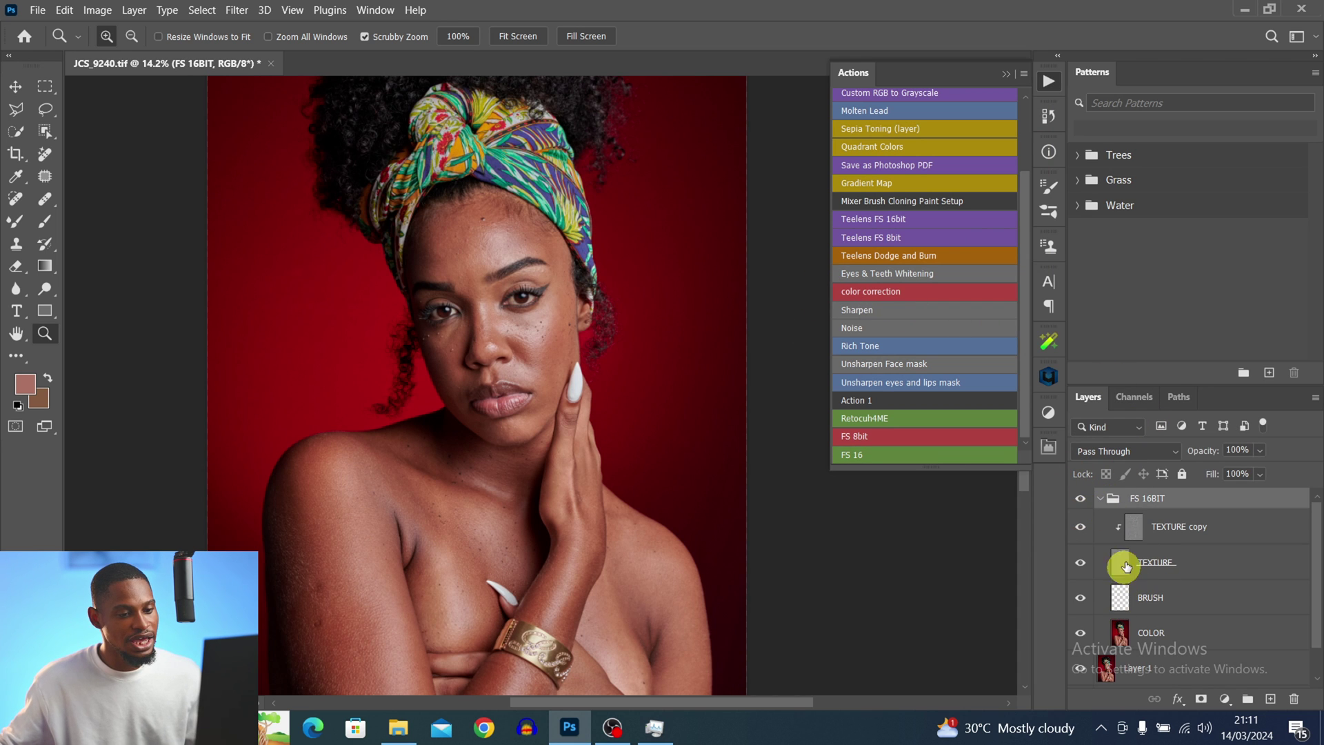
{"action": "left_click_drag", "start_coordinate": [546, 361], "coordinate": [606, 310]}
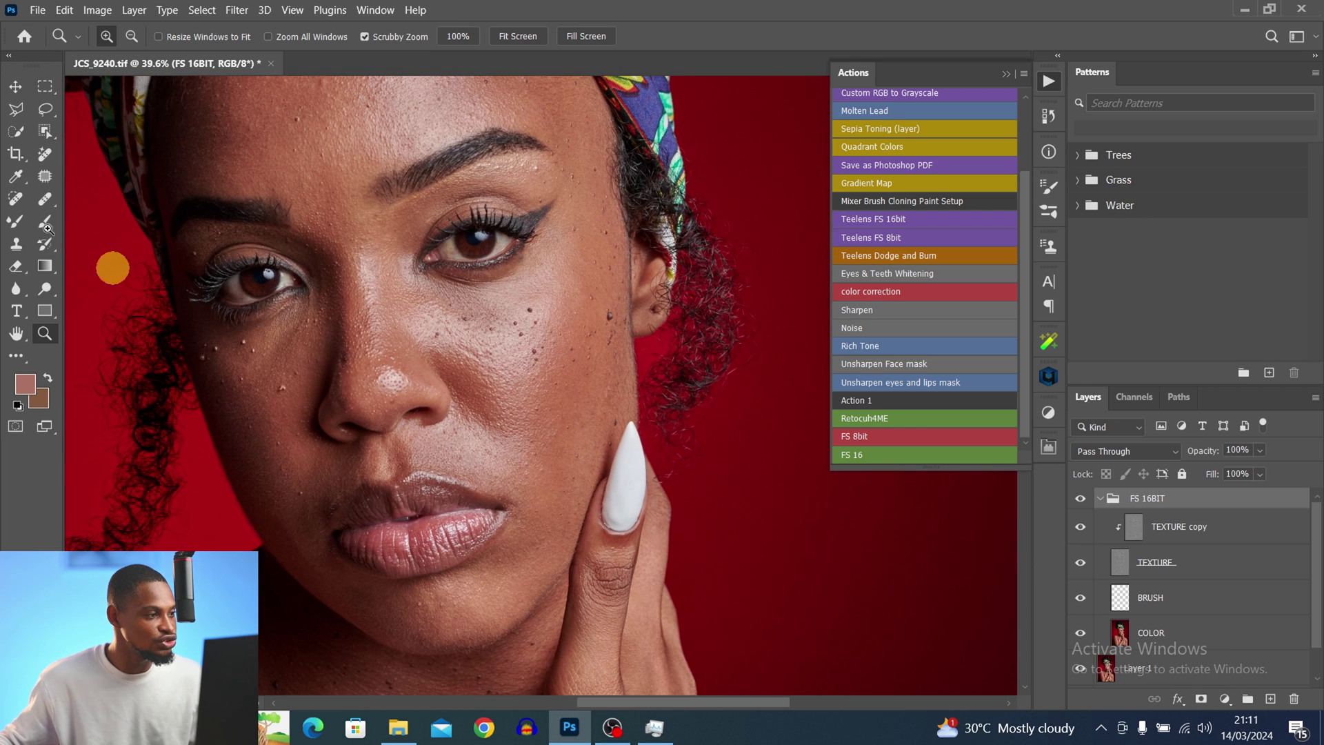
{"action": "left_click", "coordinate": [16, 245]}
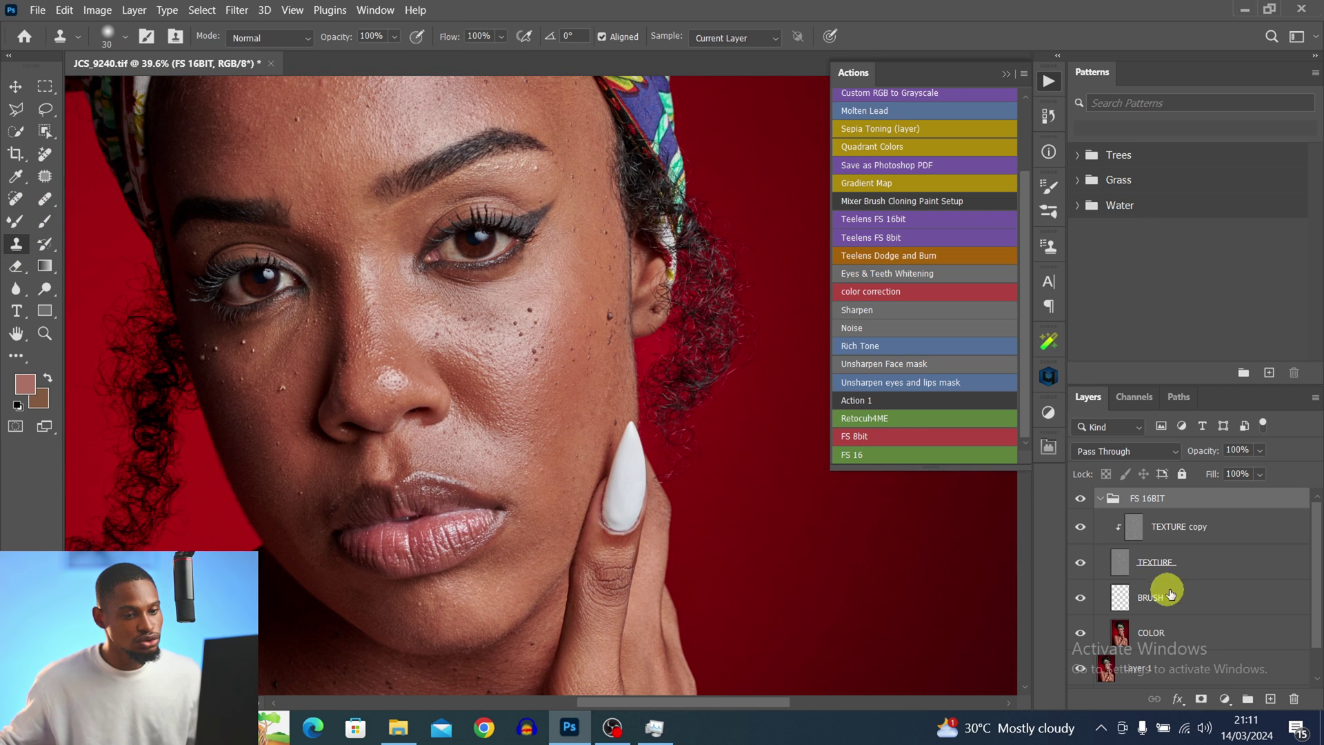
{"action": "left_click", "coordinate": [1132, 527]}
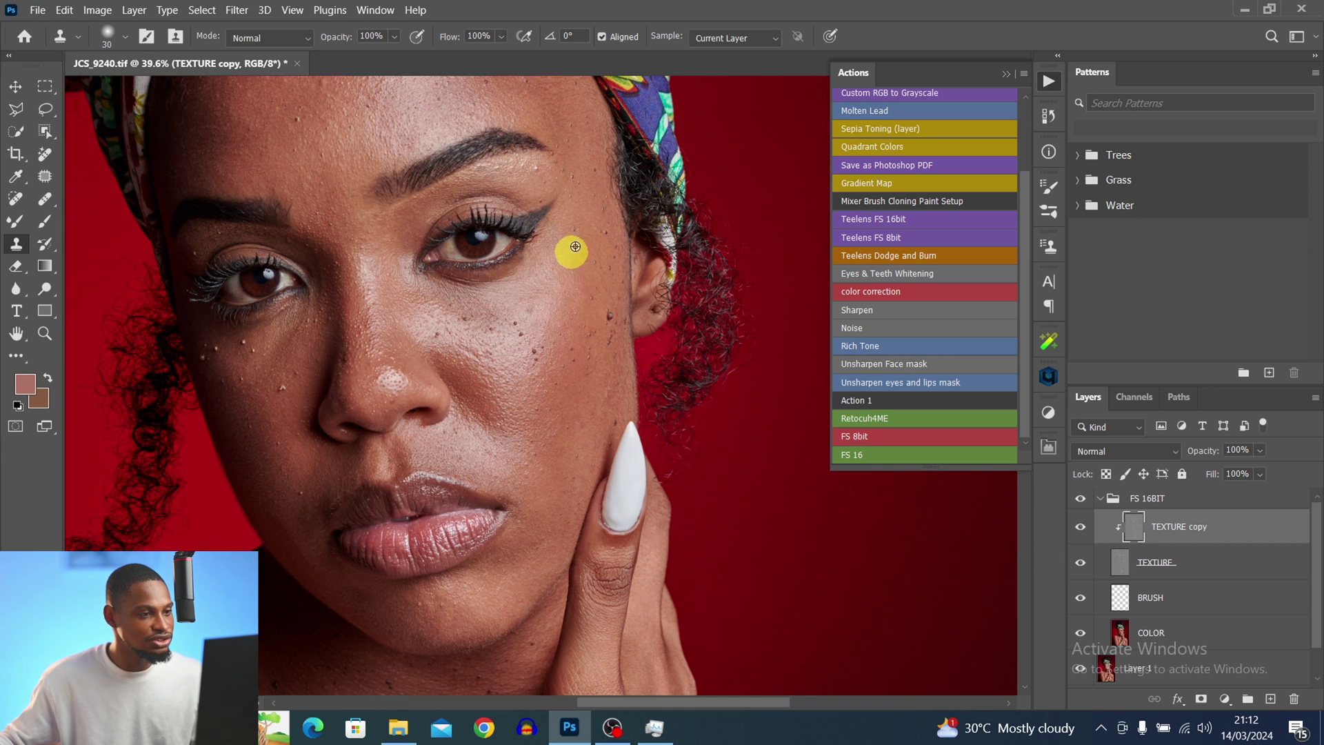
{"action": "key", "text": "ctrl+space"}
{"action": "left_click_drag", "start_coordinate": [588, 349], "coordinate": [510, 338]}
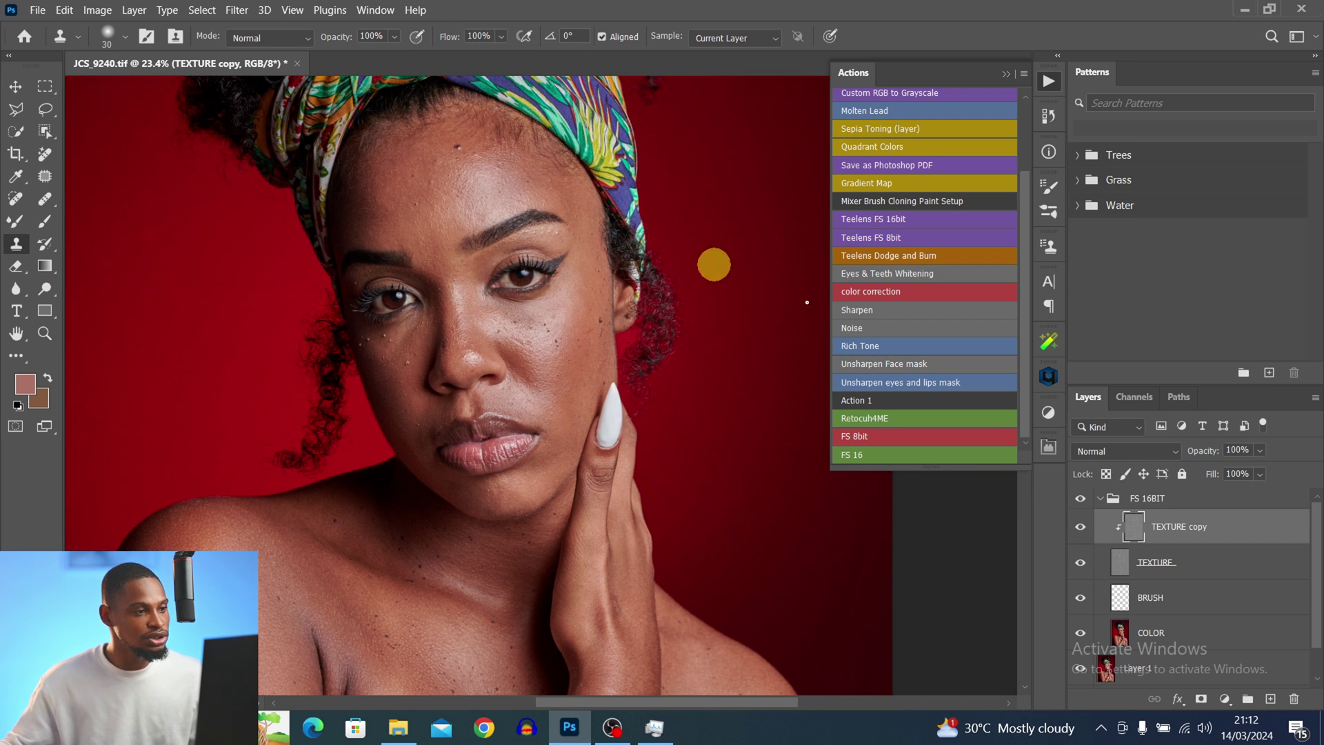
{"action": "left_click", "coordinate": [1137, 598]}
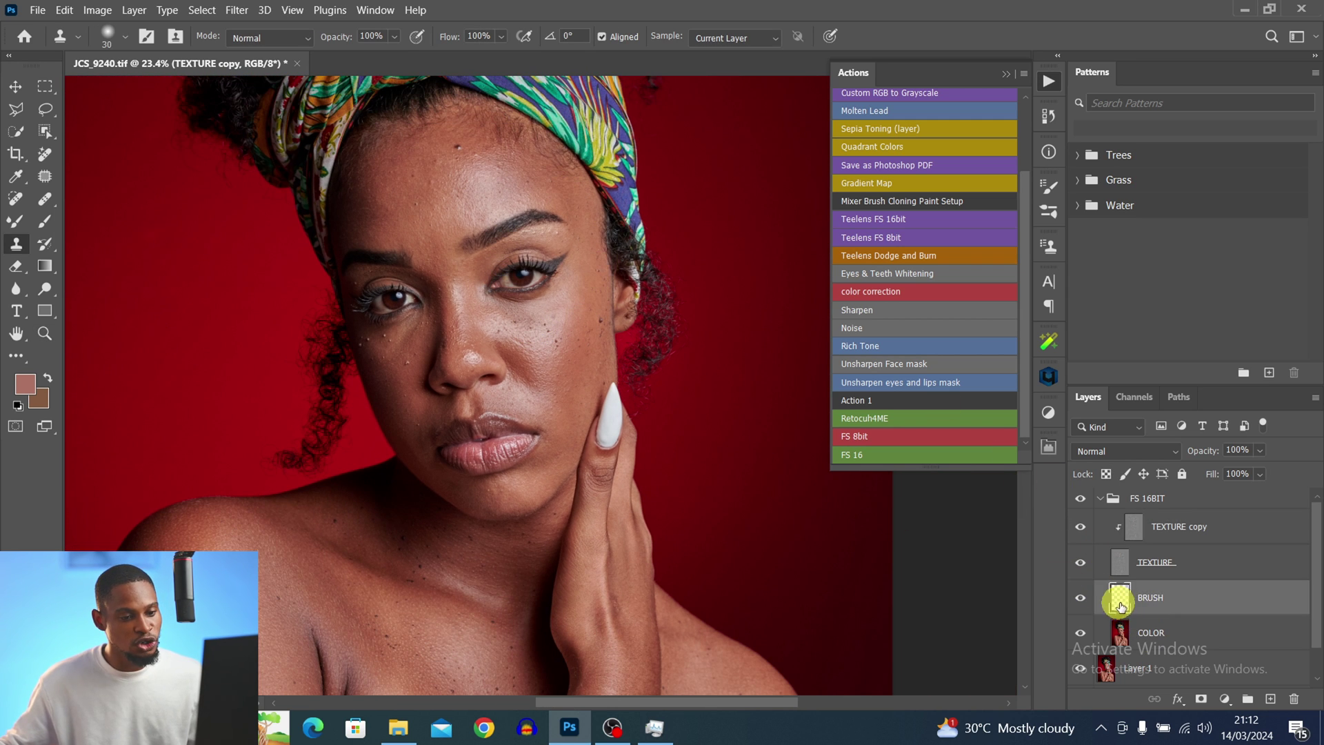
{"action": "left_click", "coordinate": [1081, 564]}
{"action": "key", "text": "ctrl+space"}
{"action": "left_click_drag", "start_coordinate": [488, 177], "coordinate": [527, 163]}
{"action": "left_click", "coordinate": [17, 222]}
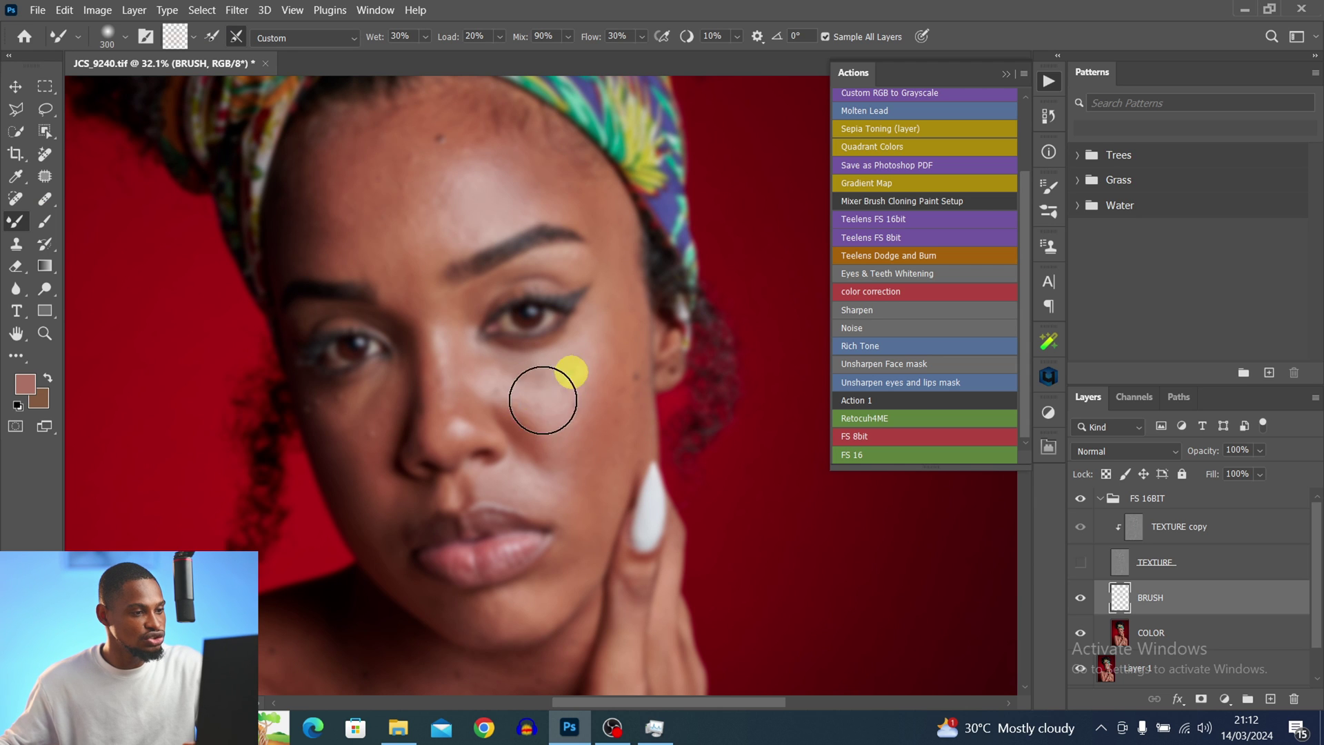
{"action": "key", "text": "bracketleft"}
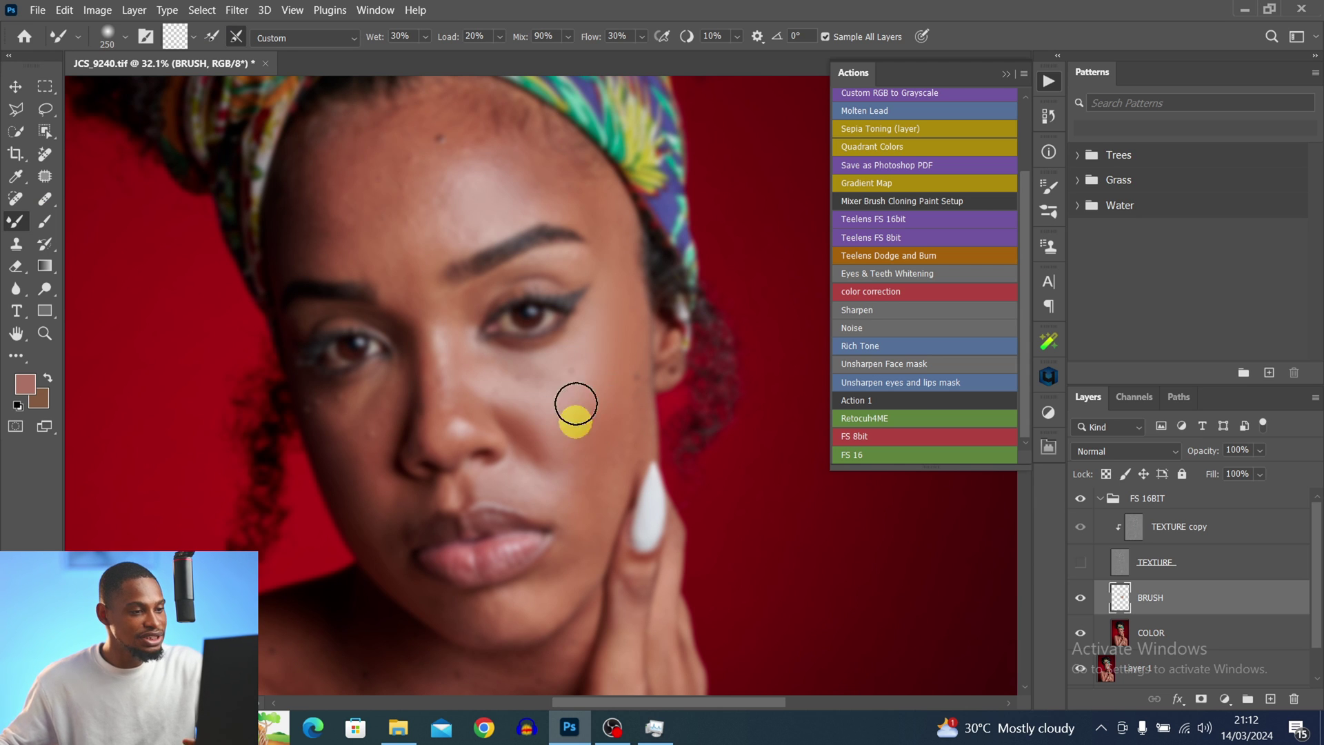
{"action": "left_click", "coordinate": [1081, 562]}
{"action": "key", "text": "z"}
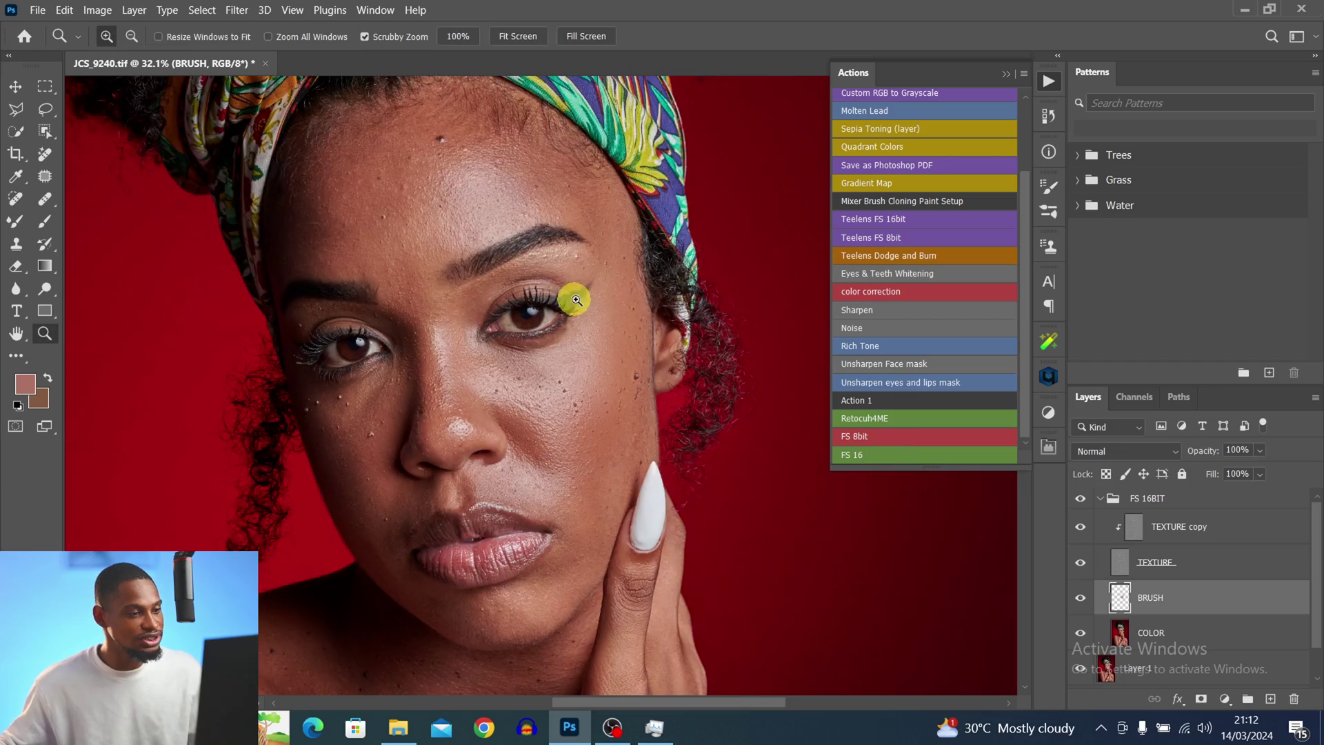
{"action": "left_click_drag", "start_coordinate": [576, 300], "coordinate": [333, 296]}
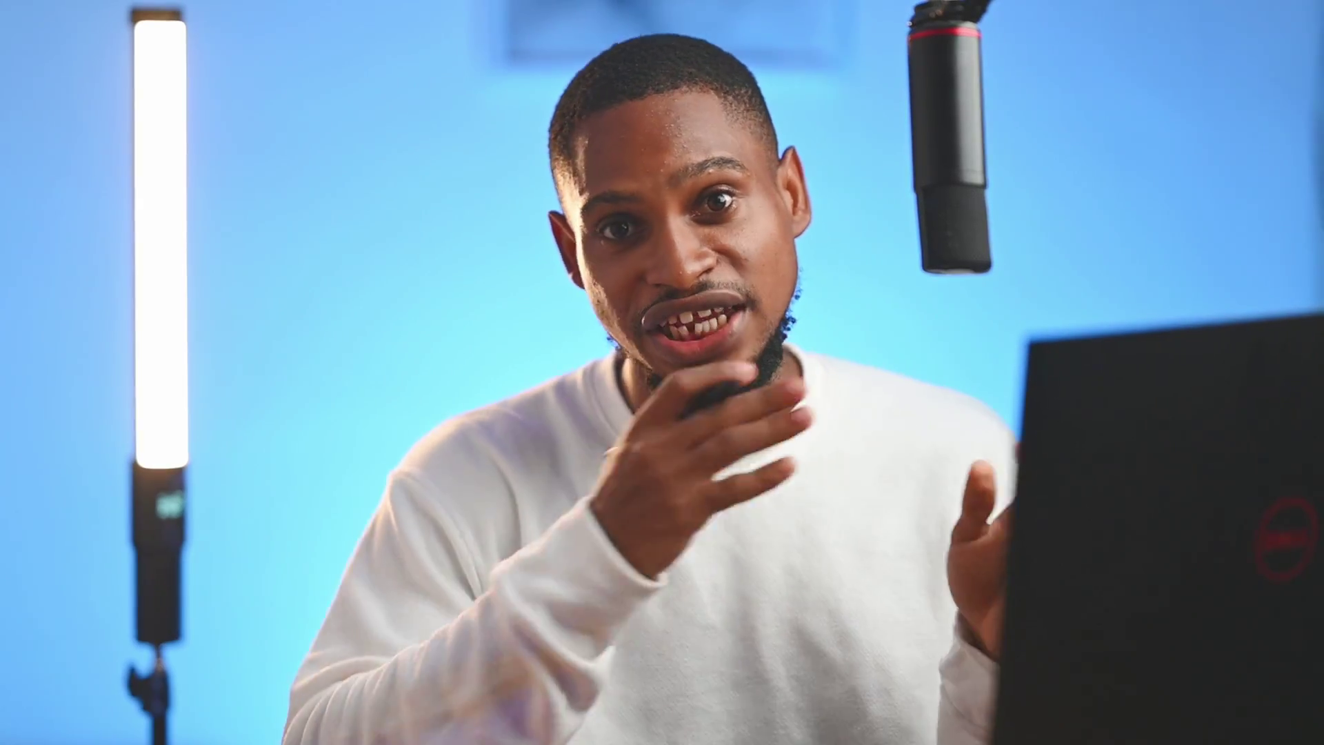